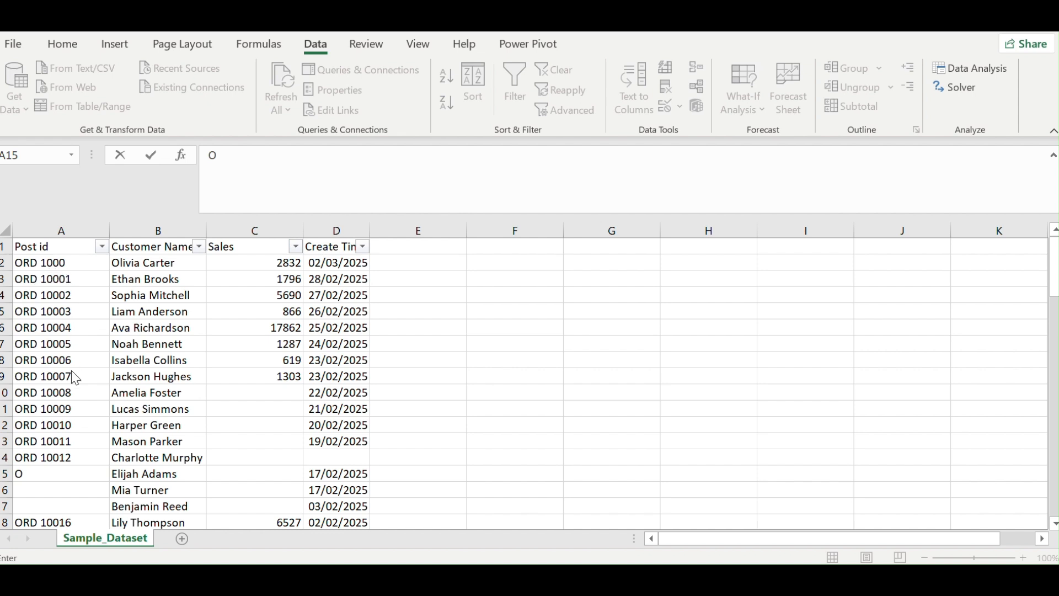
pyautogui.click(58, 261)
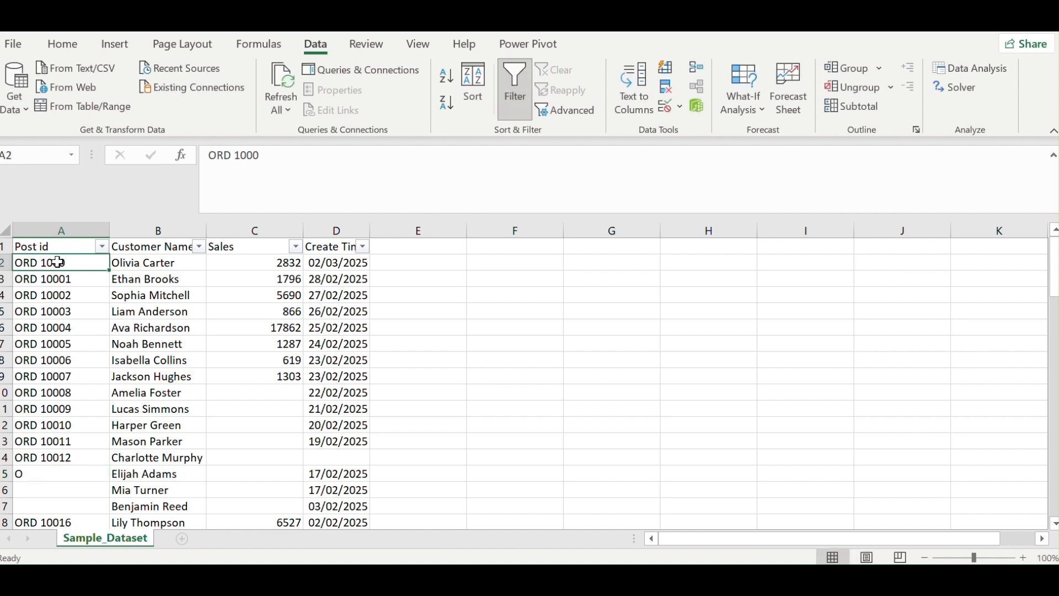
pyautogui.moveTo(58, 263); pyautogui.dragTo(61, 304)
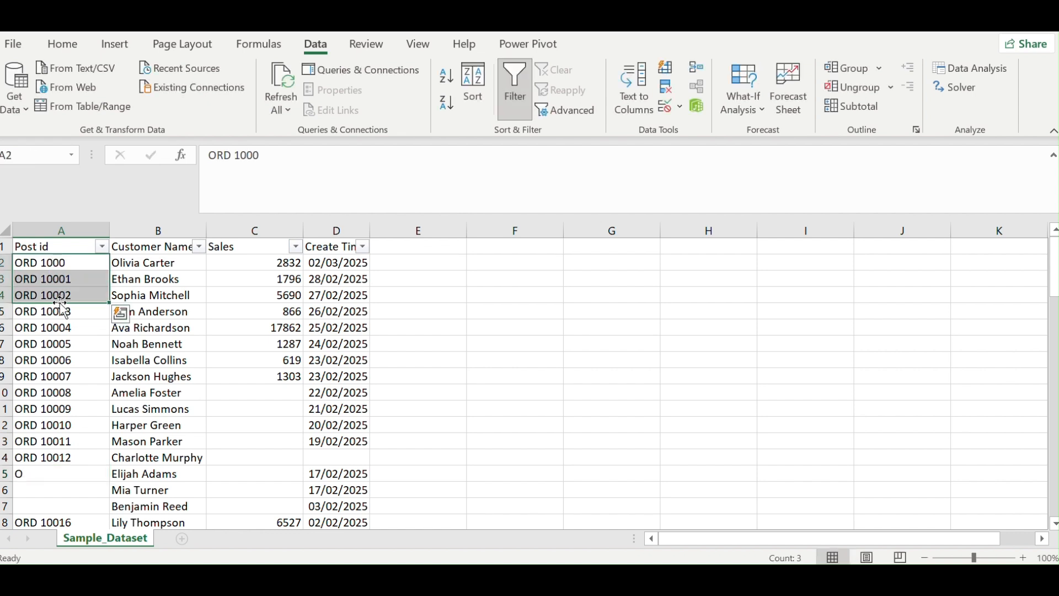
pyautogui.hotkey('ctrl', 'shift', 'Down')
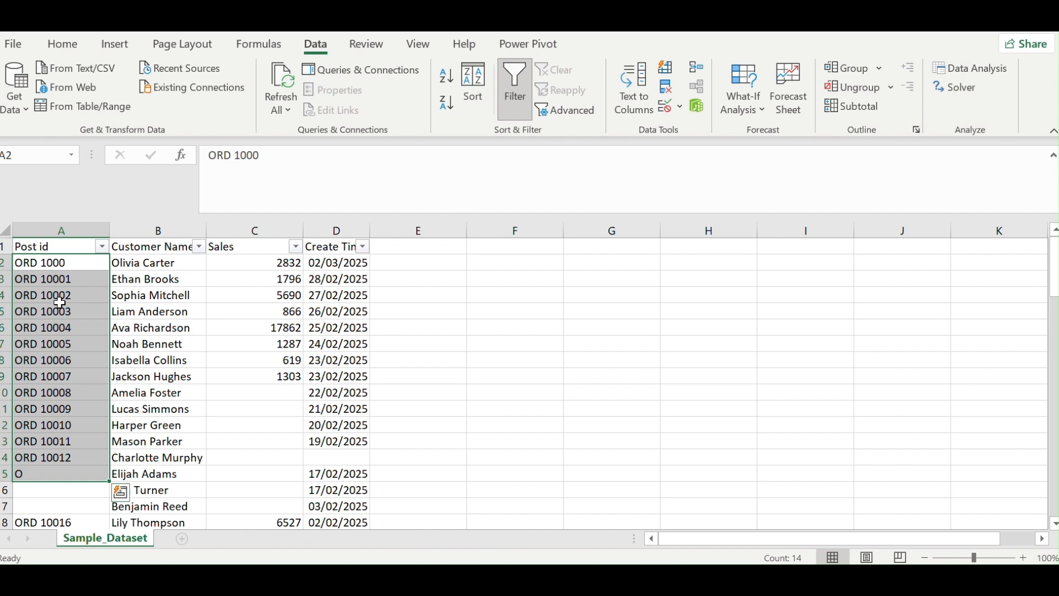
pyautogui.click(75, 266)
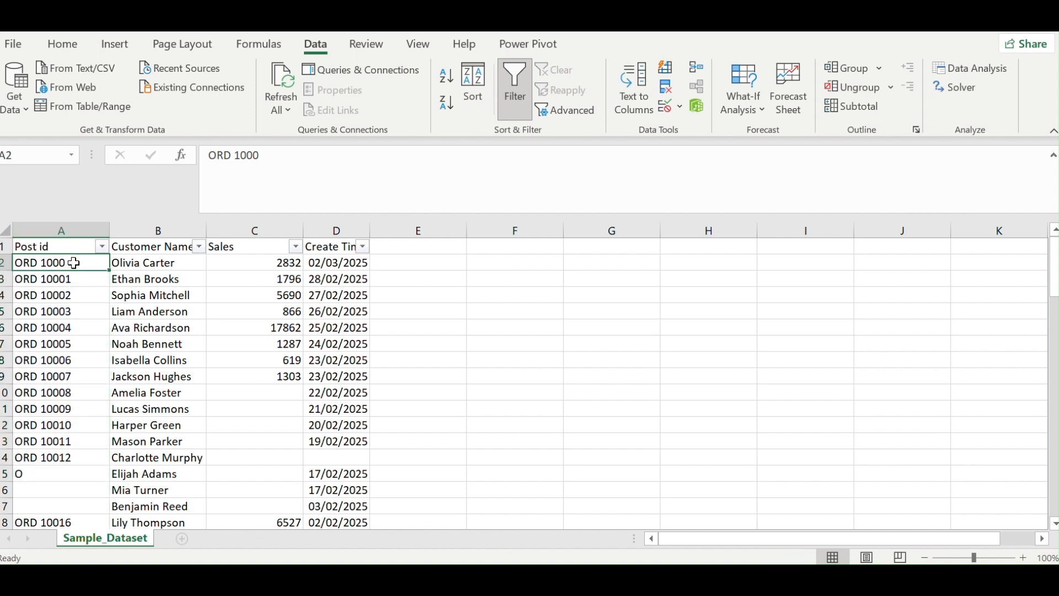
pyautogui.hotkey('ctrl', 'shift', 'Down')
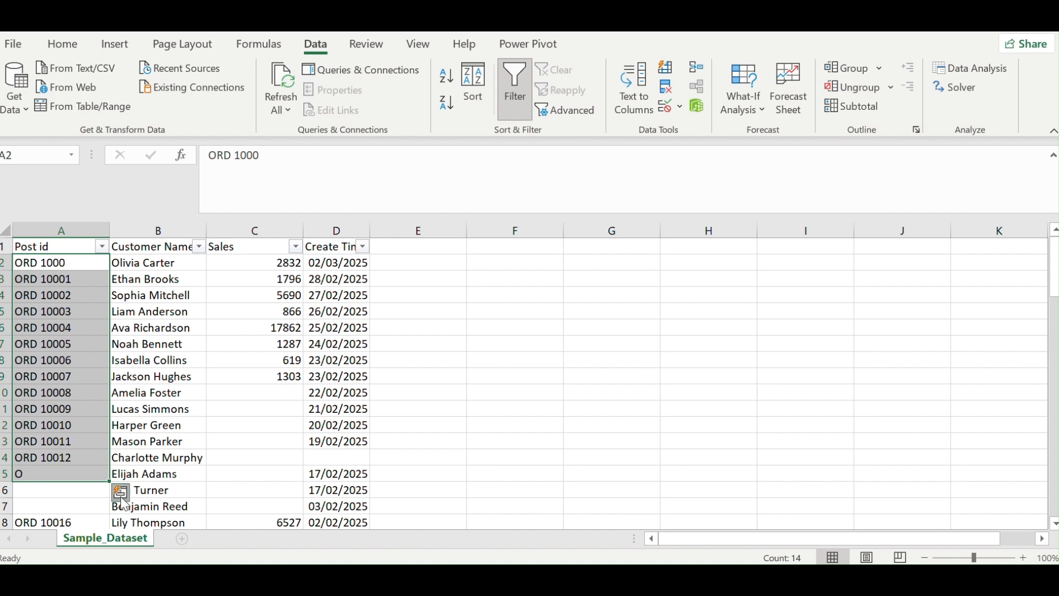
pyautogui.click(121, 496)
pyautogui.click(85, 268)
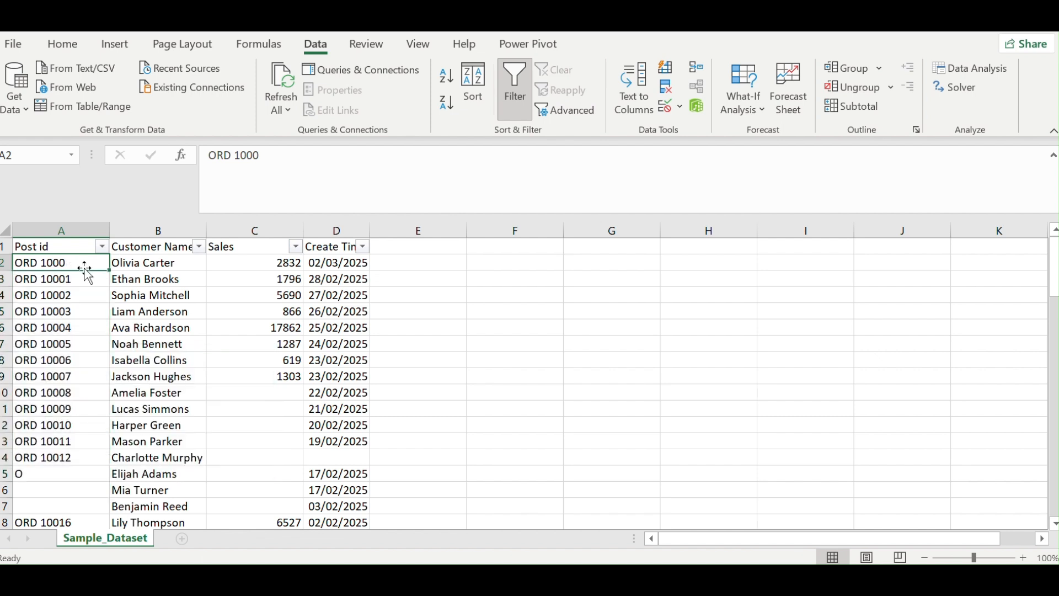
pyautogui.hotkey('alt', 'F11')
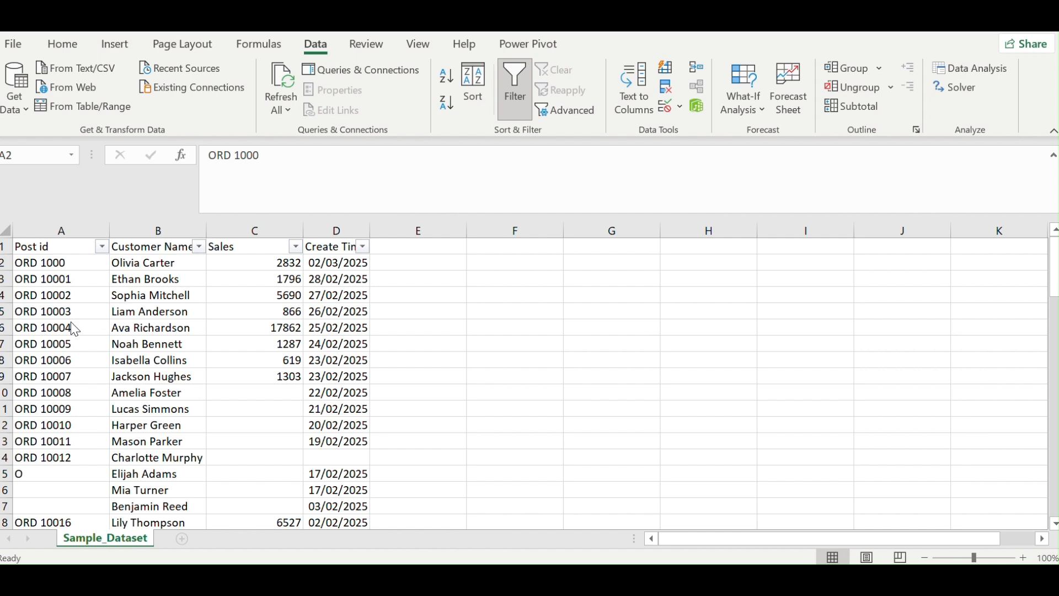
pyautogui.click(66, 267)
pyautogui.doubleClick(83, 263)
pyautogui.press('Escape')
pyautogui.click(82, 277)
pyautogui.click(84, 265)
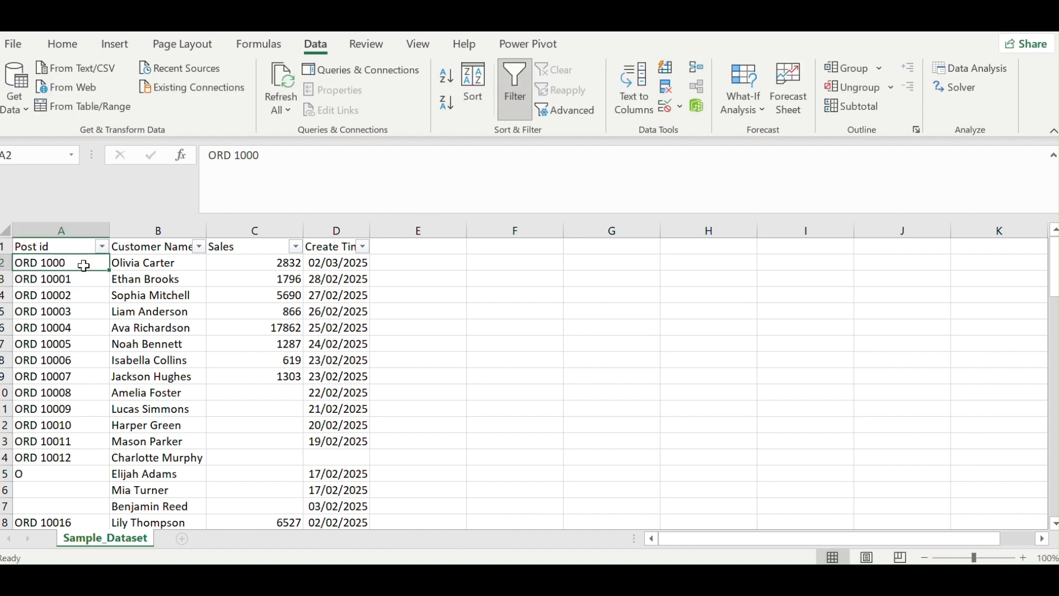
# Clear all contents of column A and enter the header Customer_ID in cell A1
pyautogui.click(93, 225)
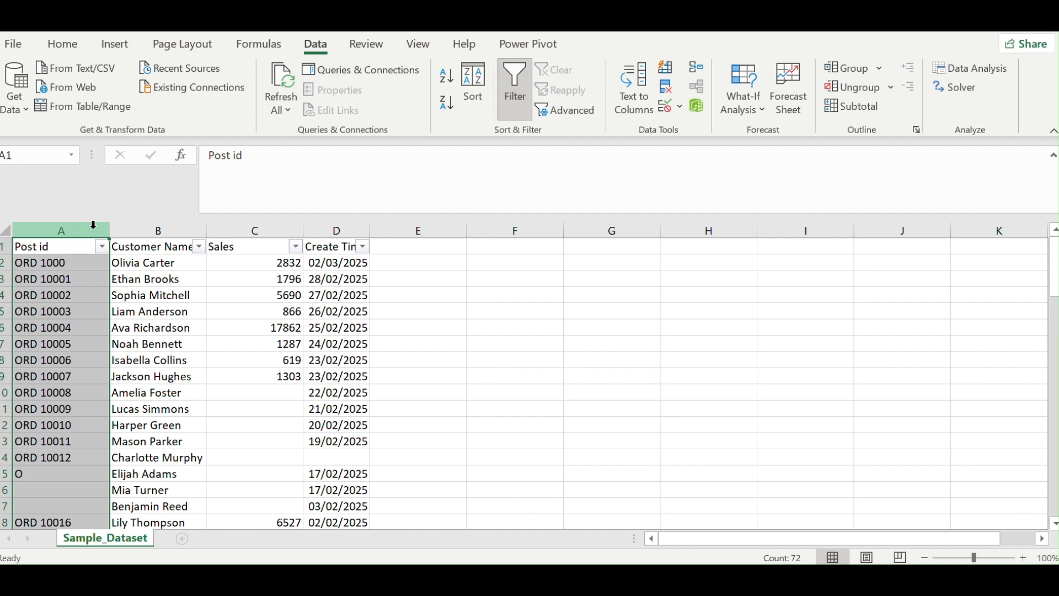
pyautogui.press('Delete')
pyautogui.click(62, 255)
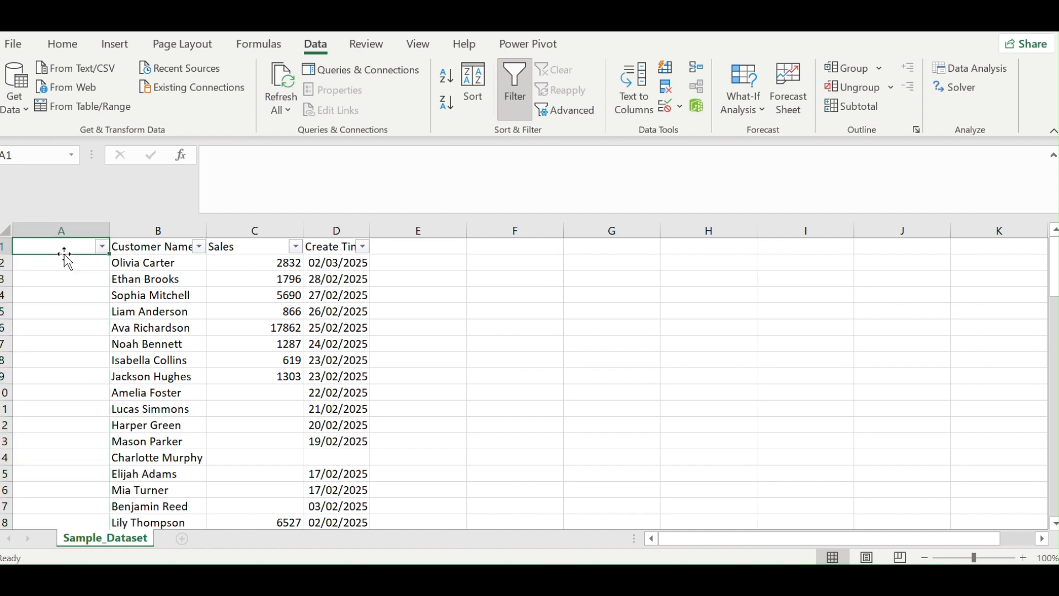
pyautogui.write('C')
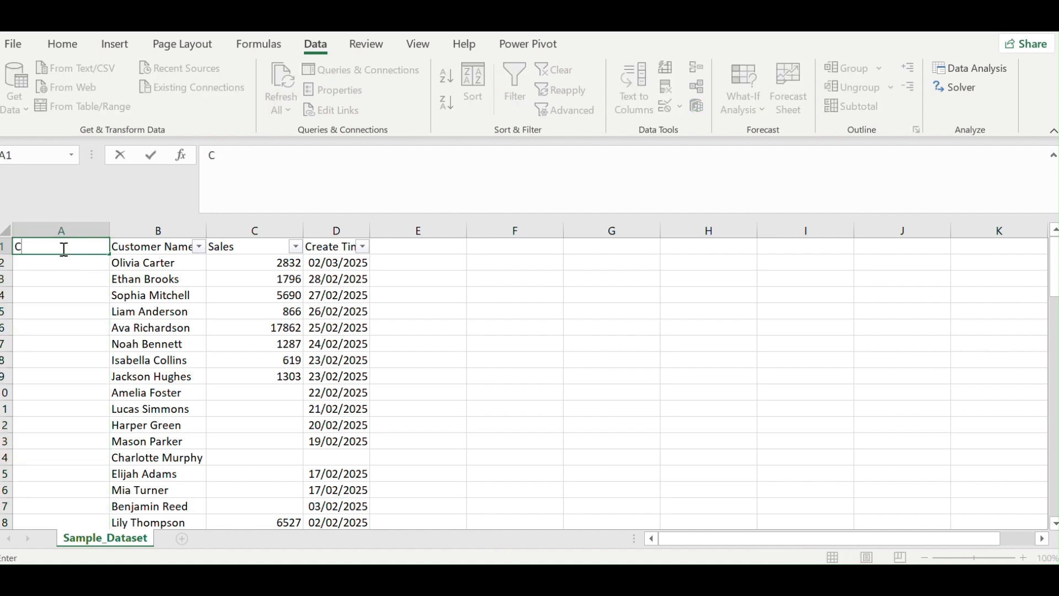
pyautogui.write('ustomer_ID')
pyautogui.press('Return')
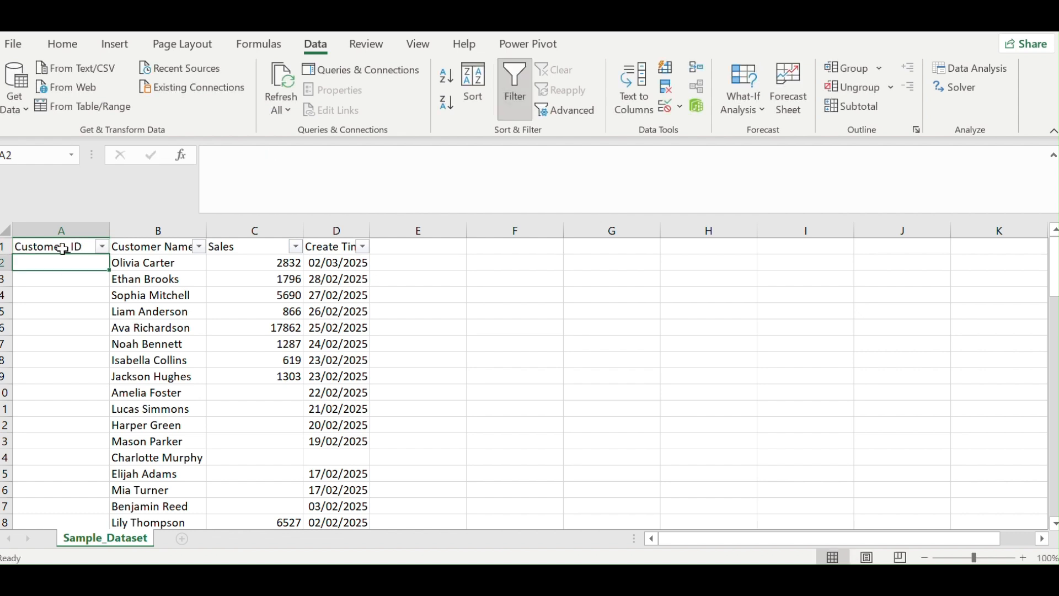
# Enter the first customer ID with the ORD prefix in A2 and the second ID in A3
pyautogui.write('ORD 1000')
pyautogui.press('Return')
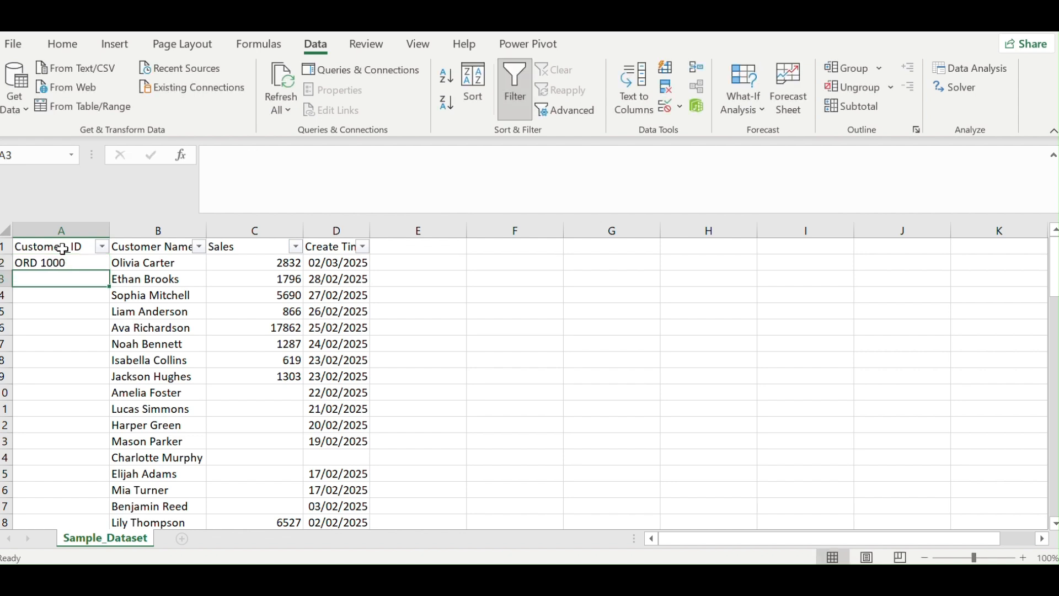
pyautogui.write('ORD')
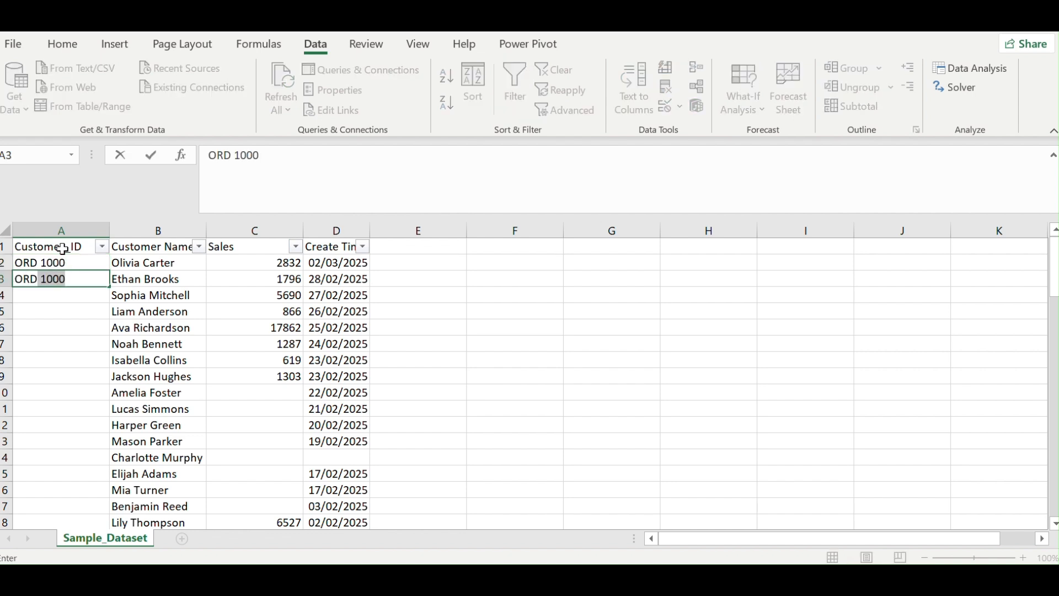
pyautogui.click(88, 275)
pyautogui.write('1')
pyautogui.press('Return')
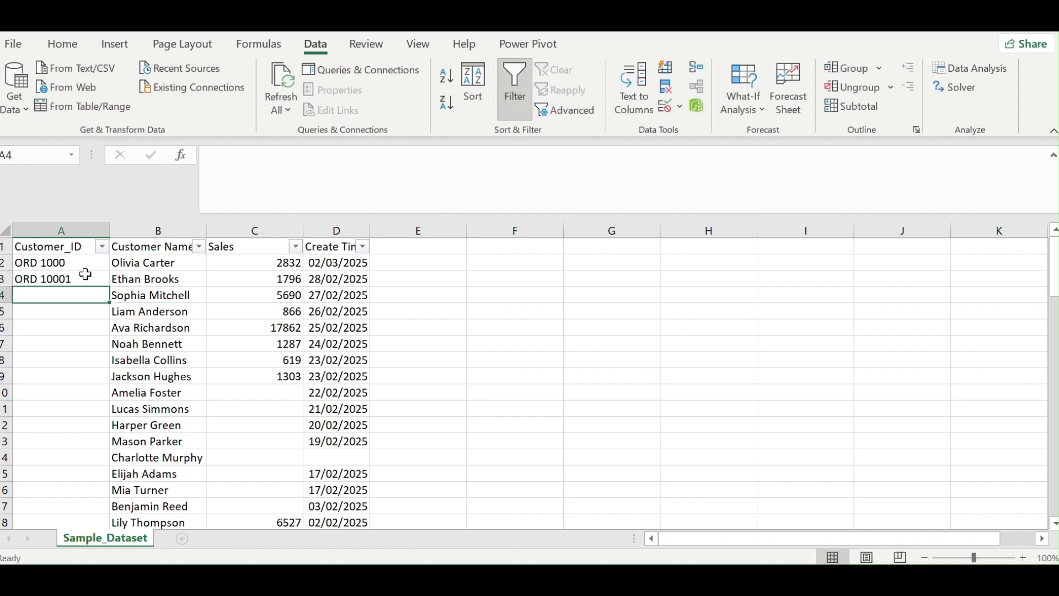
pyautogui.write('ORD')
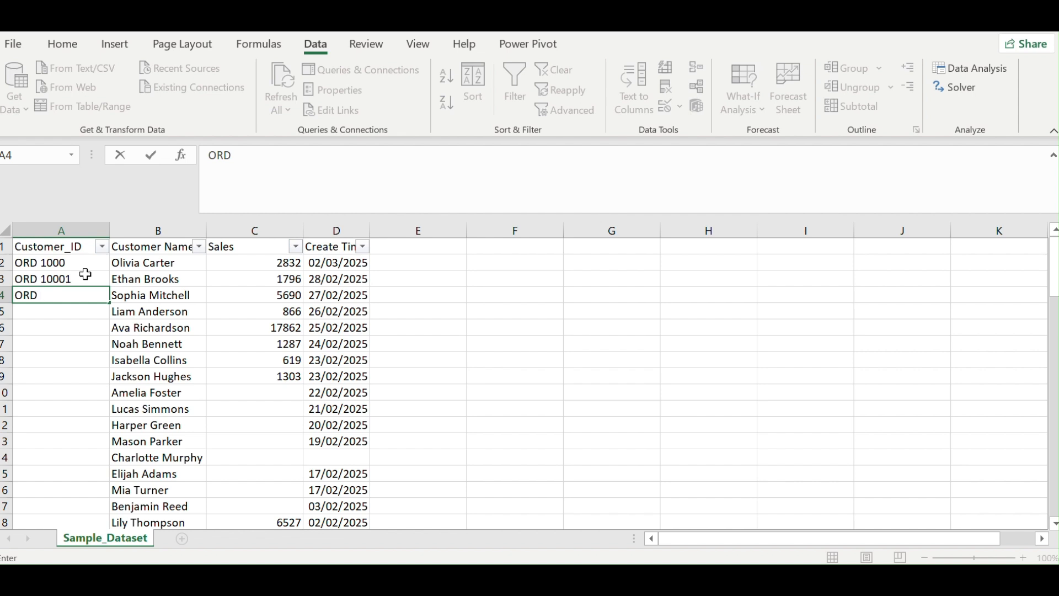
pyautogui.write(' 100')
pyautogui.click(70, 280)
pyautogui.doubleClick(81, 279)
pyautogui.press('BackSpace')
pyautogui.press('BackSpace')
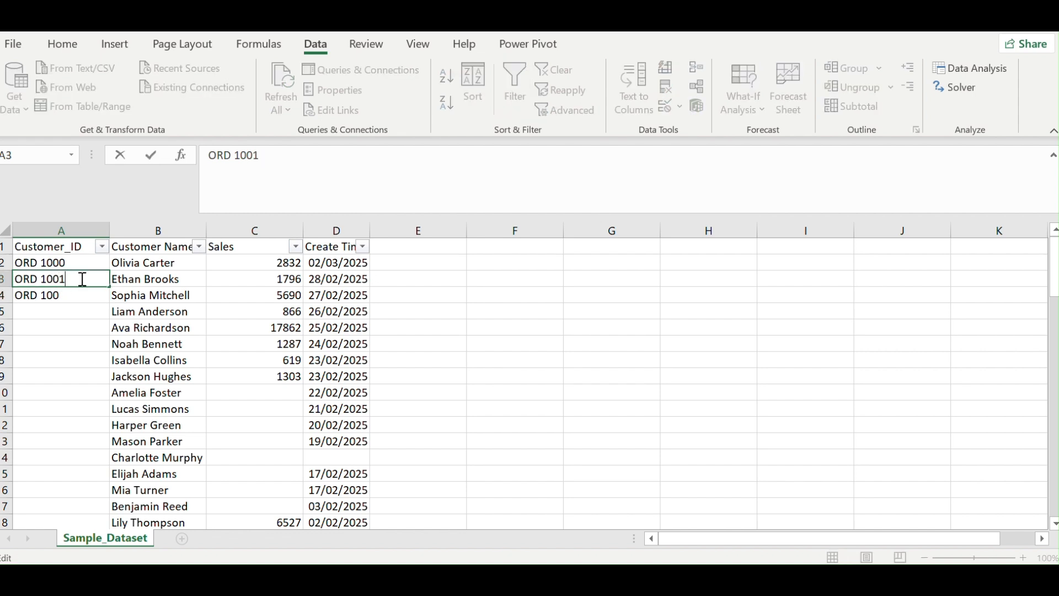
pyautogui.click(76, 293)
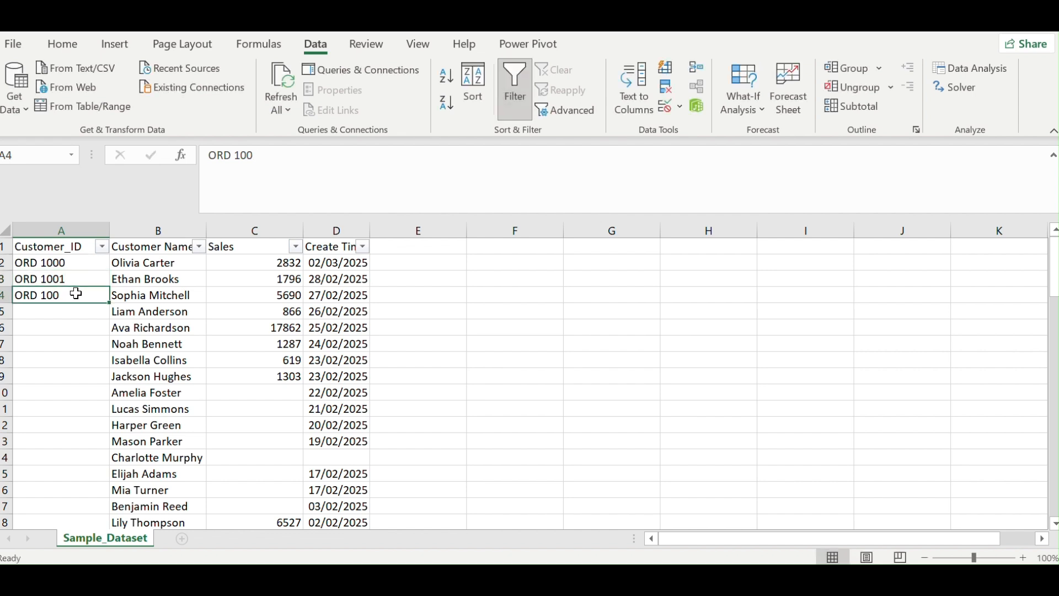
pyautogui.doubleClick(77, 294)
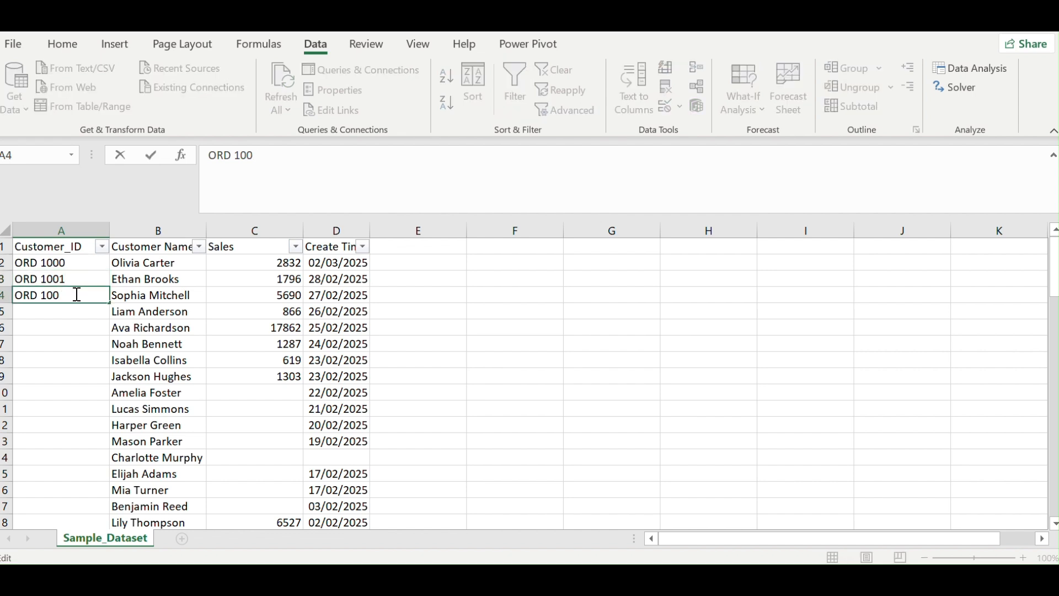
pyautogui.write('2')
pyautogui.press('BackSpace')
pyautogui.press('BackSpace')
pyautogui.press('BackSpace')
pyautogui.press('BackSpace')
pyautogui.press('BackSpace')
pyautogui.press('BackSpace')
pyautogui.press('BackSpace')
pyautogui.press('BackSpace')
pyautogui.doubleClick(70, 280)
pyautogui.press('BackSpace')
pyautogui.write('01')
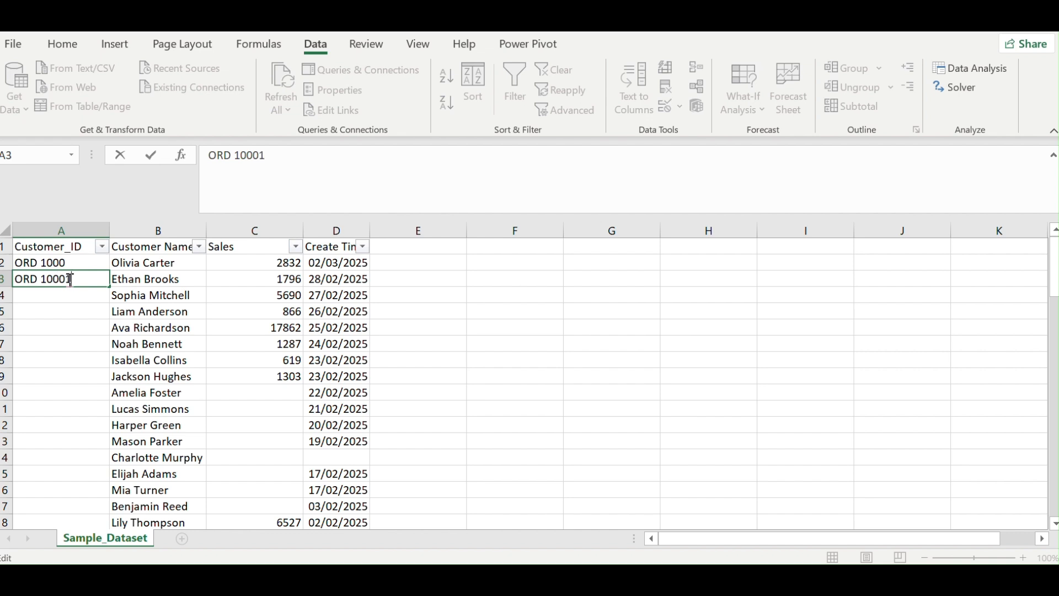
pyautogui.press('Return')
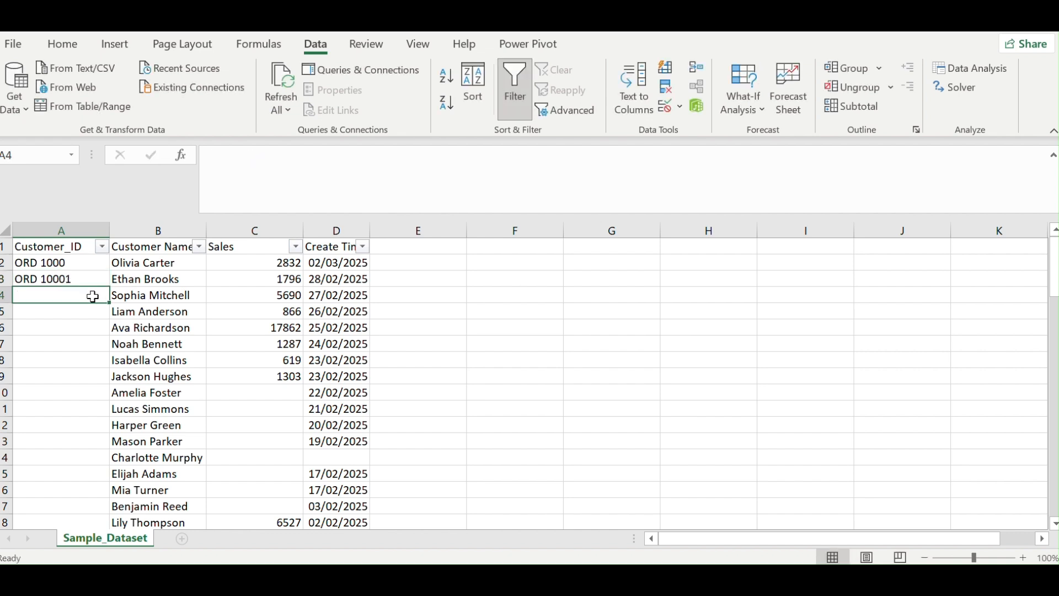
# Enter the next two sequential ORD-prefixed customer IDs in cells A4 and A5
pyautogui.write('ORD ')
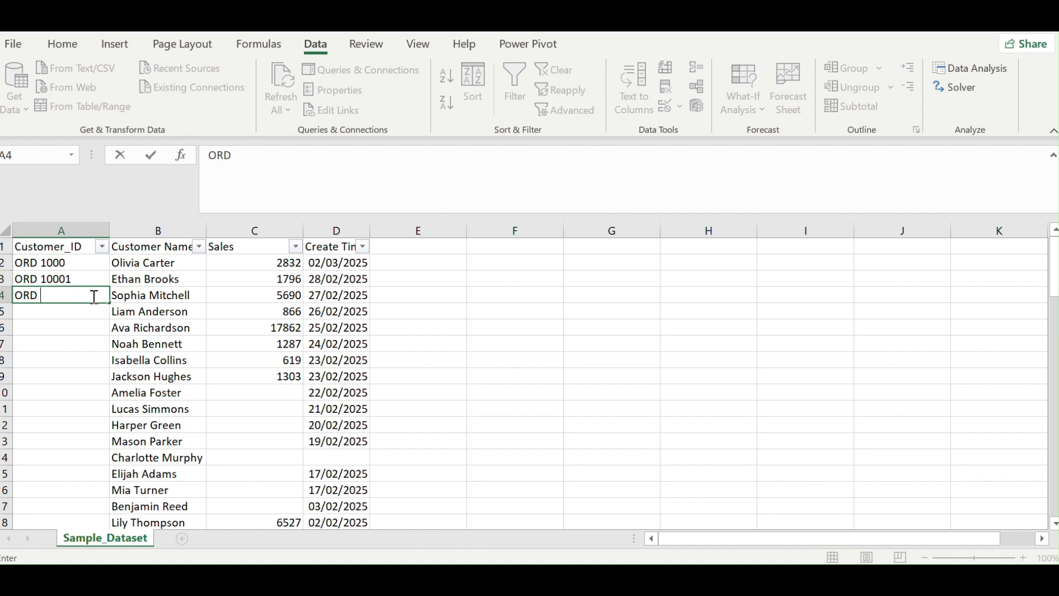
pyautogui.write('10002')
pyautogui.press('Return')
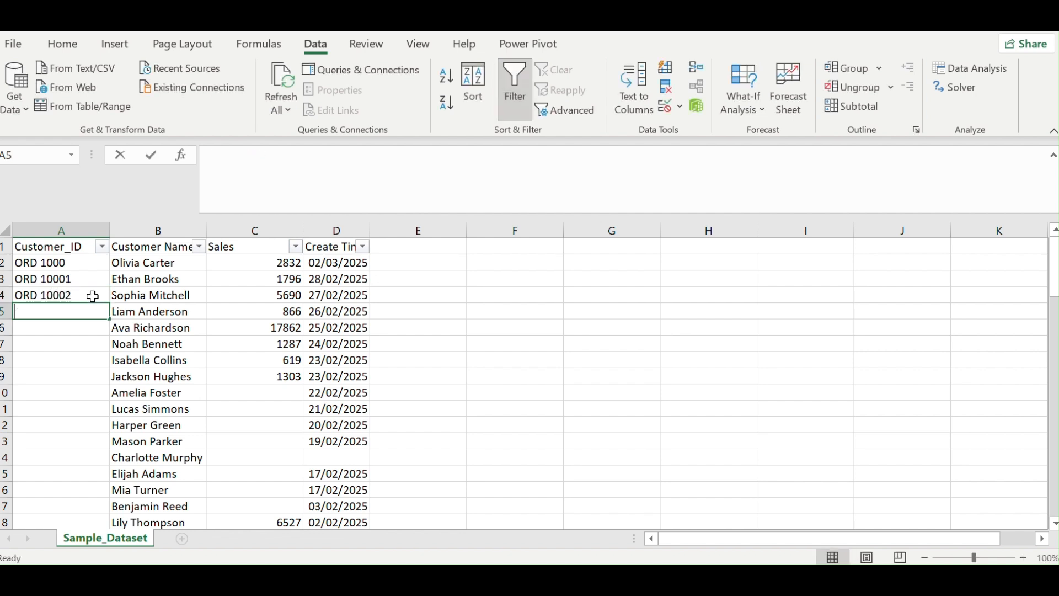
pyautogui.write('ORD 100')
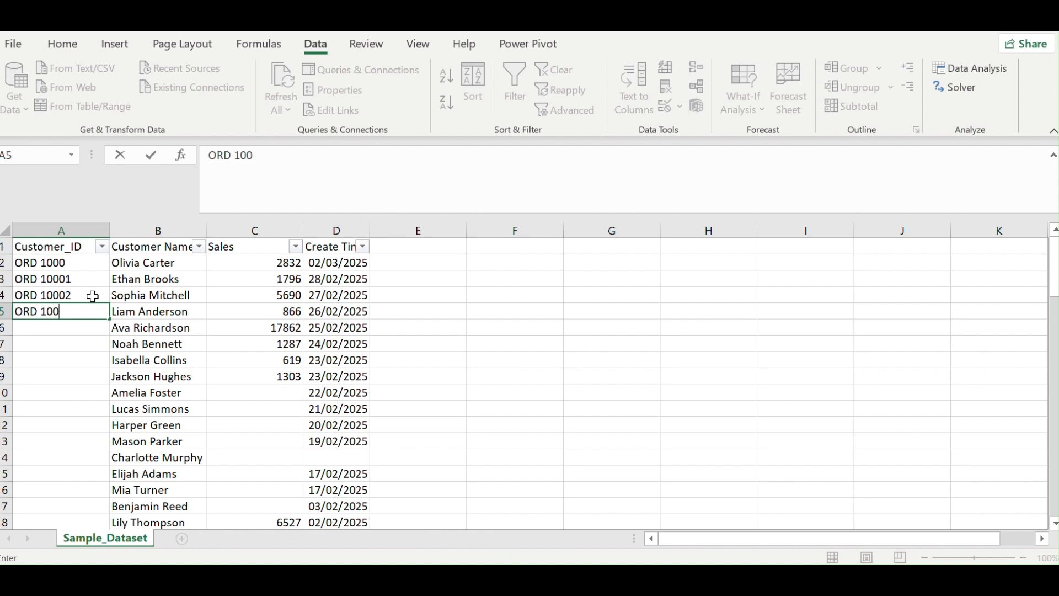
pyautogui.write('03')
pyautogui.press('Return')
# Autofill the customer ID sequence from A5 down through the remaining rows of the dataset
pyautogui.click(82, 308)
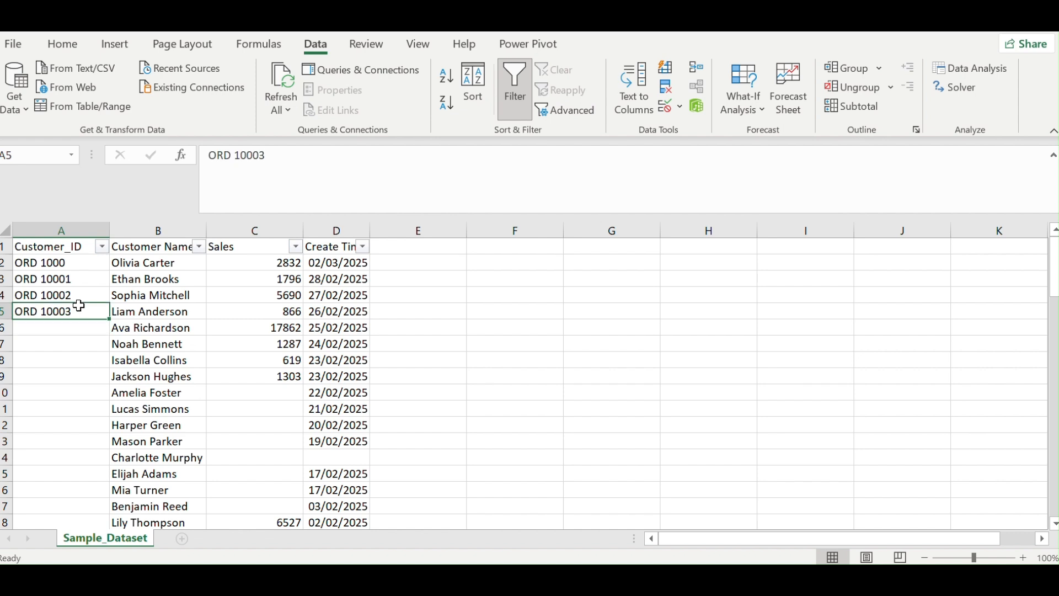
pyautogui.moveTo(109, 319); pyautogui.dragTo(113, 354)
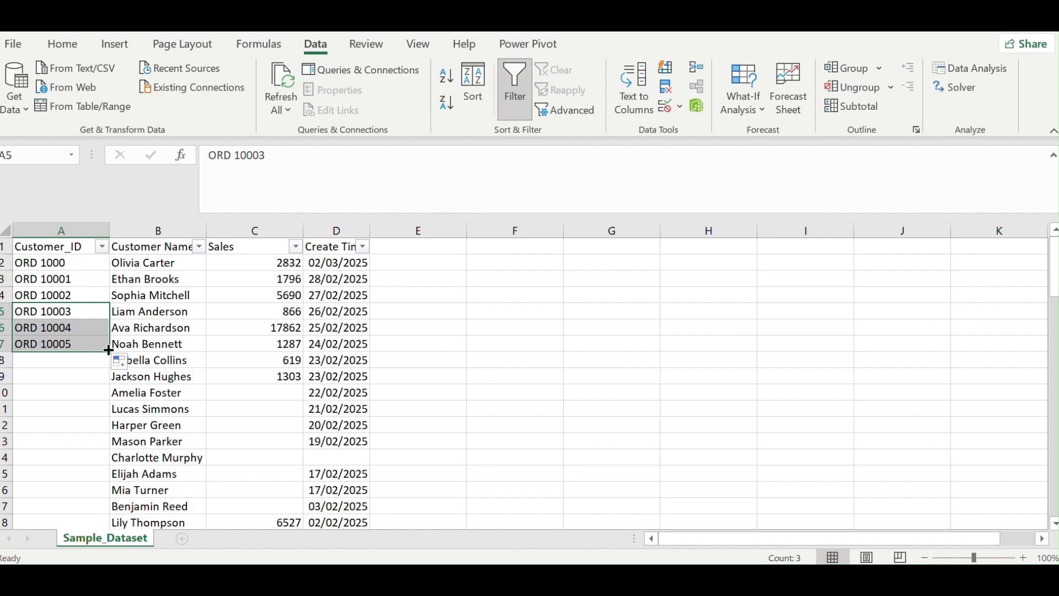
pyautogui.doubleClick(109, 351)
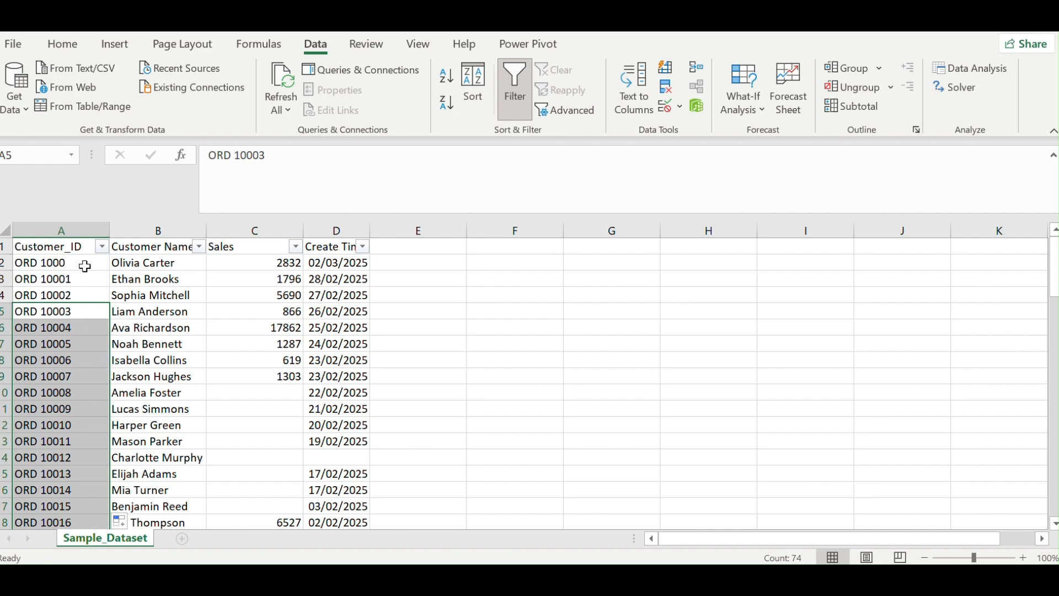
pyautogui.moveTo(1055, 274)
pyautogui.mouseDown()
pyautogui.moveTo(1055, 495)
pyautogui.moveTo(1055, 280)
pyautogui.mouseUp()
pyautogui.click(91, 279)
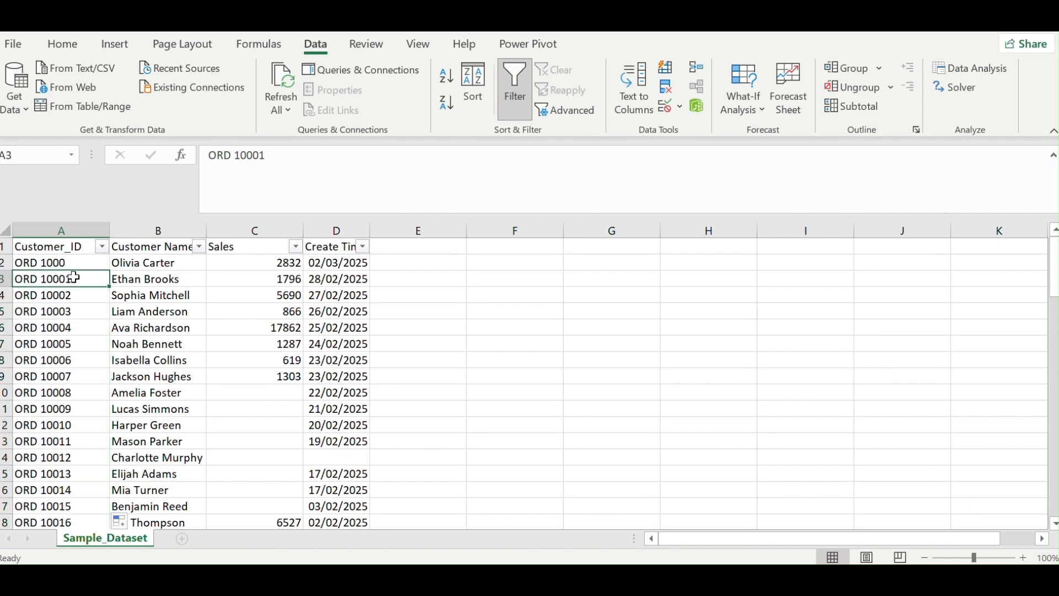
pyautogui.click(159, 230)
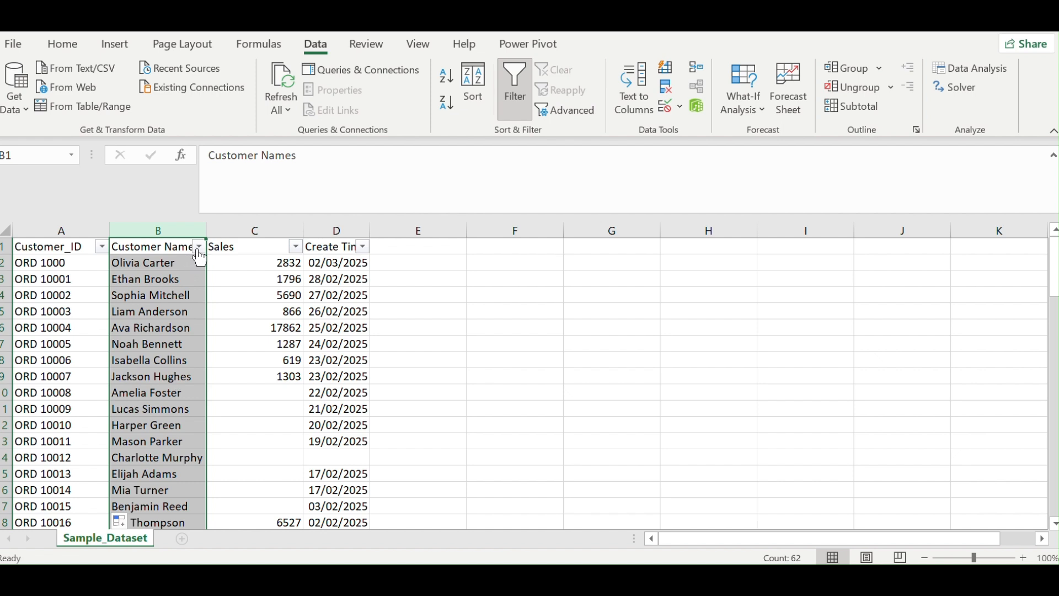
pyautogui.hotkey('ctrl', 'z')
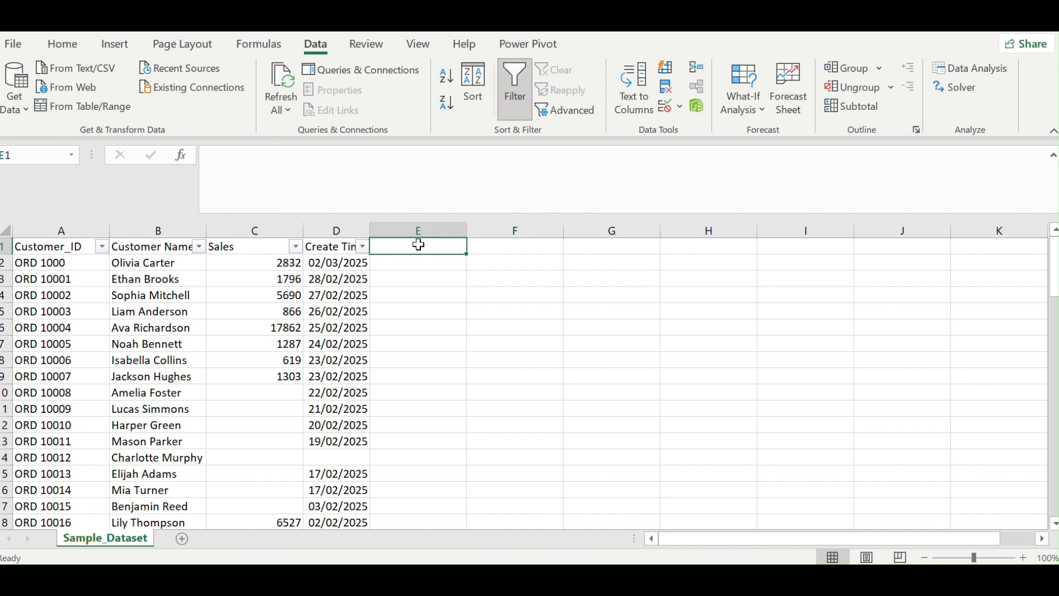
pyautogui.write('=')
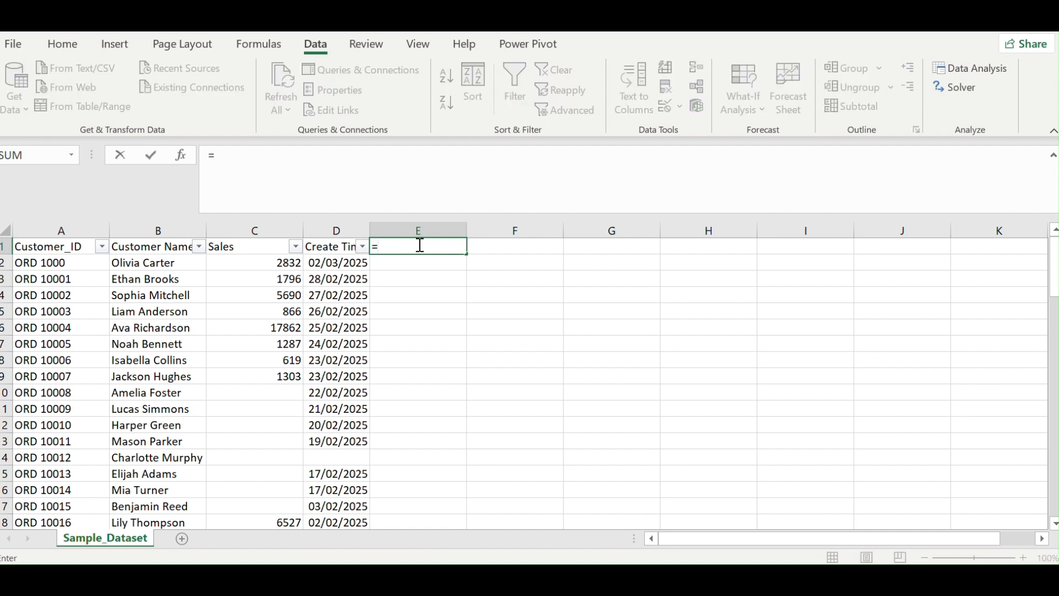
pyautogui.write('in')
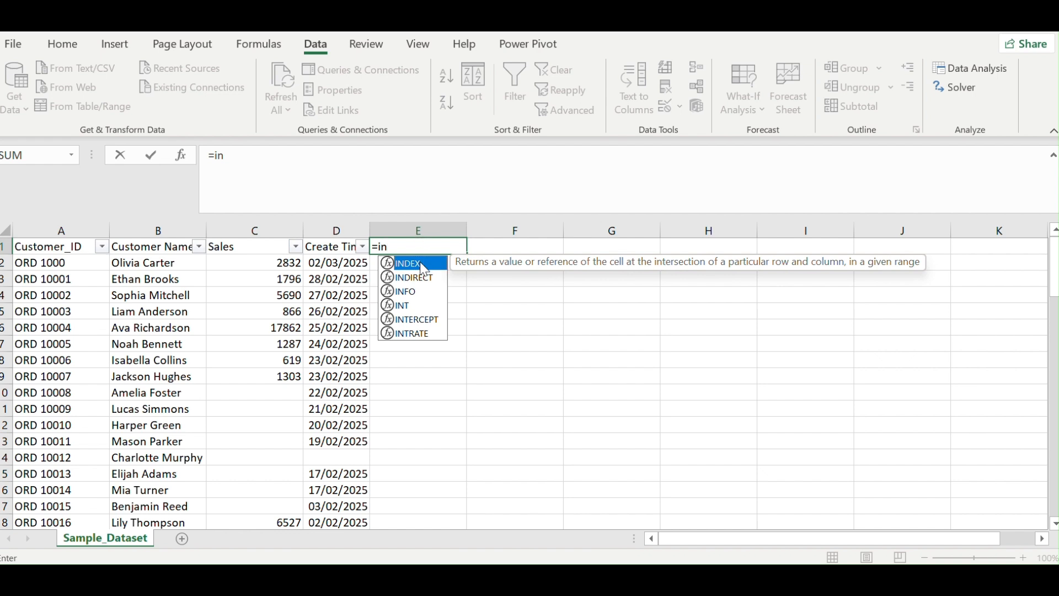
pyautogui.doubleClick(420, 264)
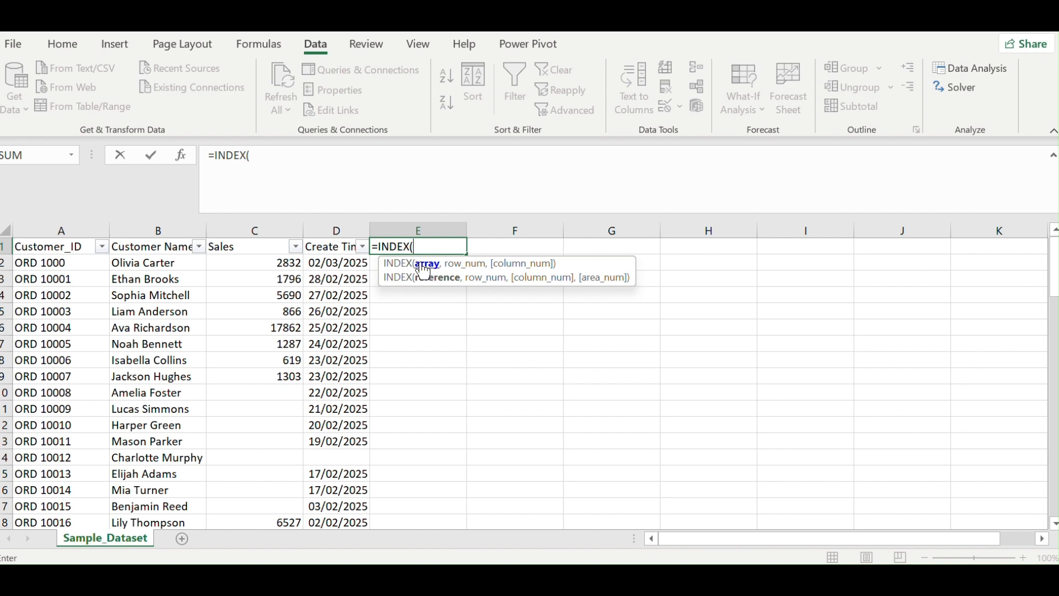
pyautogui.click(169, 267)
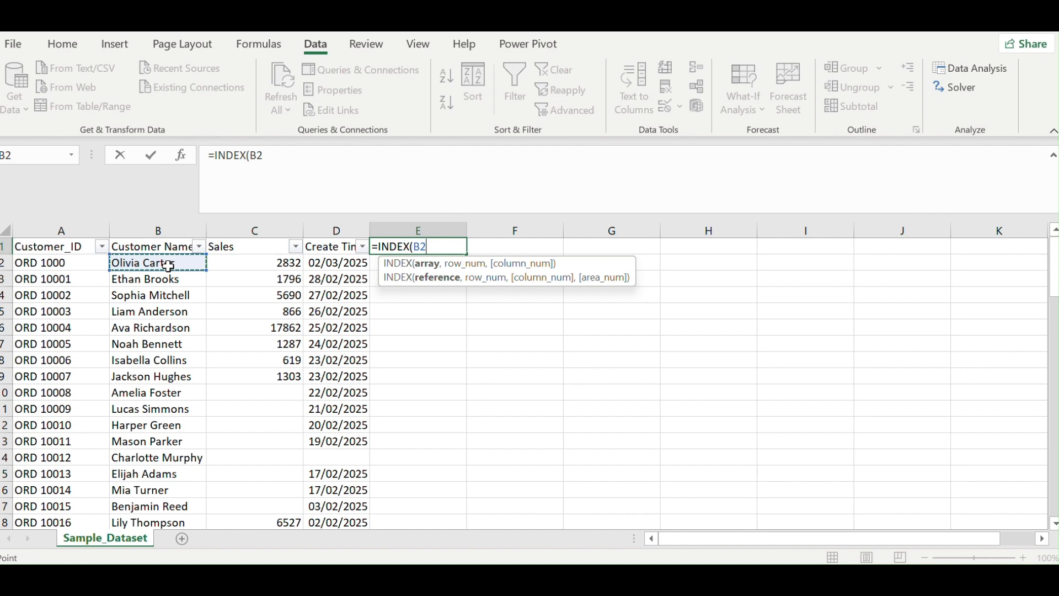
pyautogui.hotkey('ctrl', 'shift', 'Down')
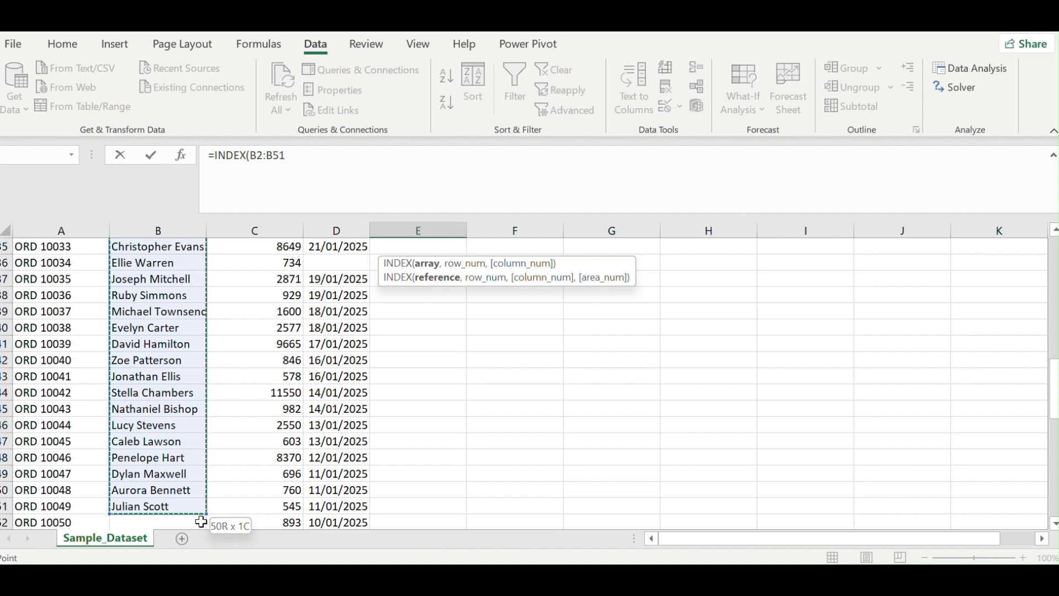
pyautogui.click(1054, 524)
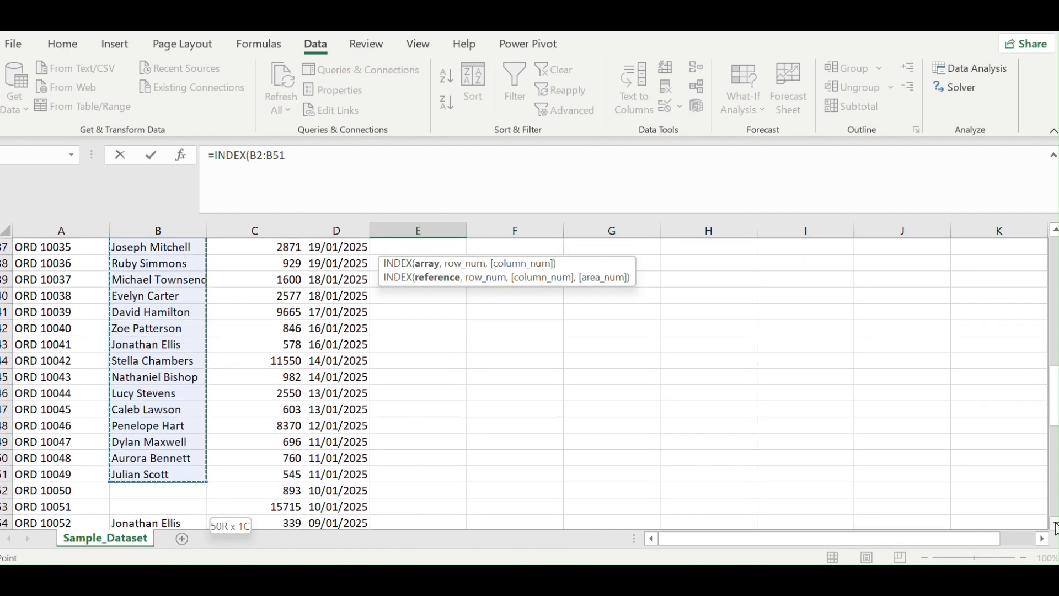
pyautogui.click(1055, 525)
pyautogui.click(1054, 525)
pyautogui.click(1054, 525)
pyautogui.click(1055, 525)
pyautogui.click(1055, 525)
pyautogui.click(1054, 525)
pyautogui.click(1055, 526)
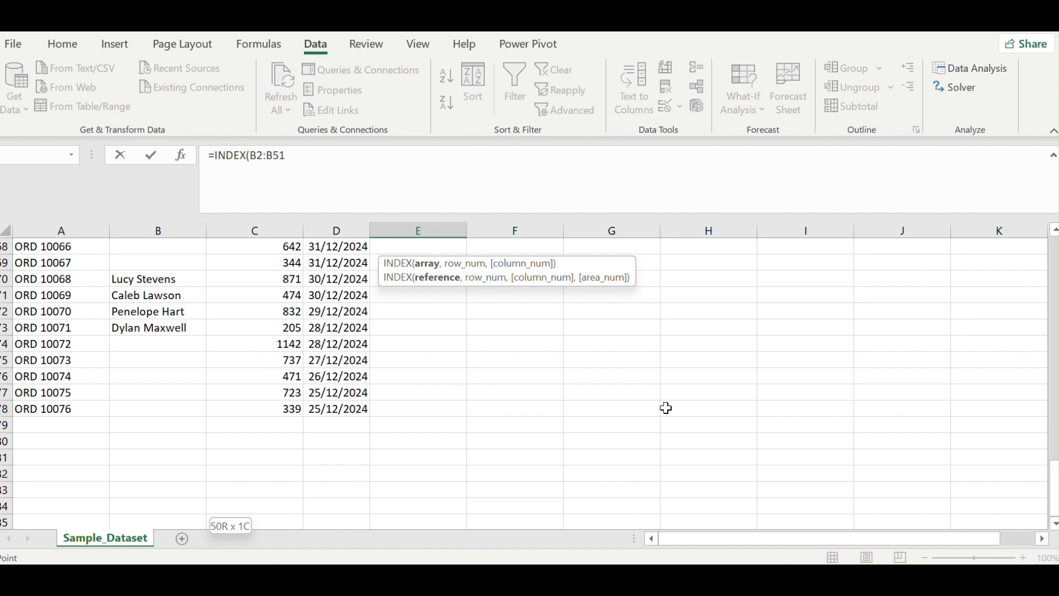
pyautogui.click(1055, 231)
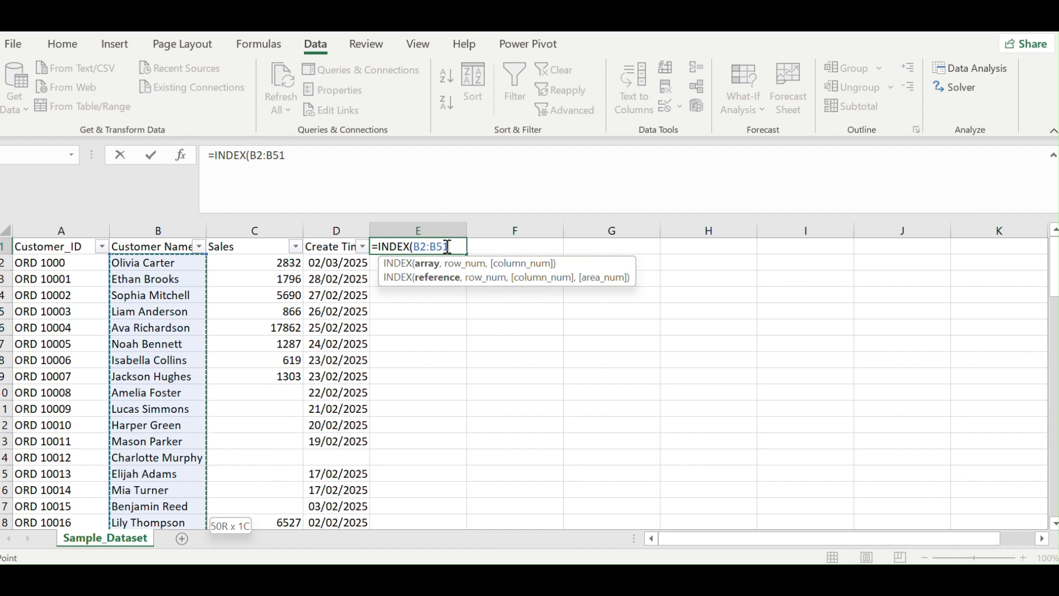
pyautogui.click(448, 247)
pyautogui.press('BackSpace')
pyautogui.press('BackSpace')
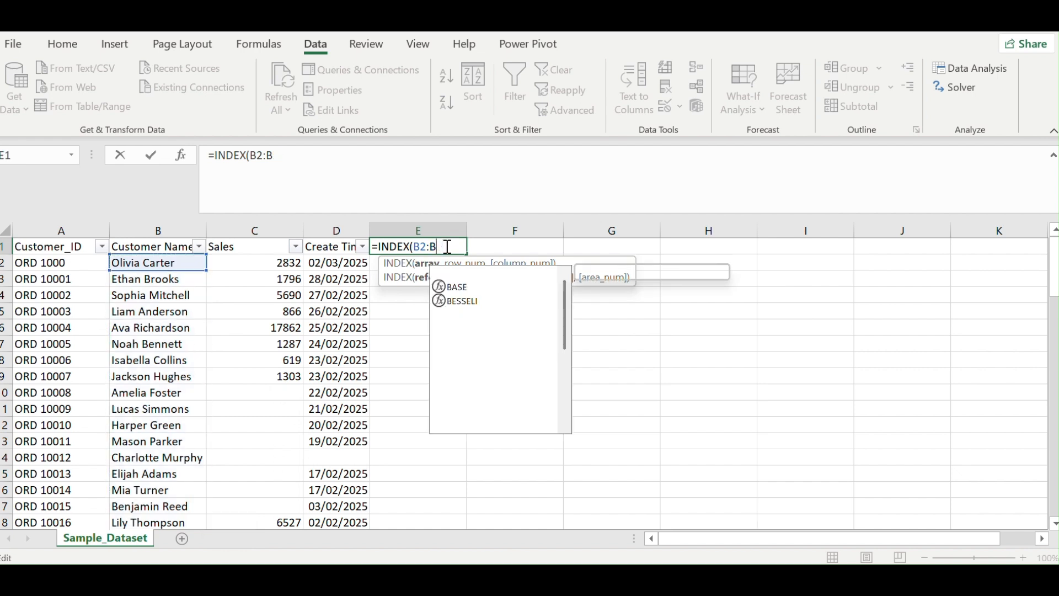
pyautogui.write('7')
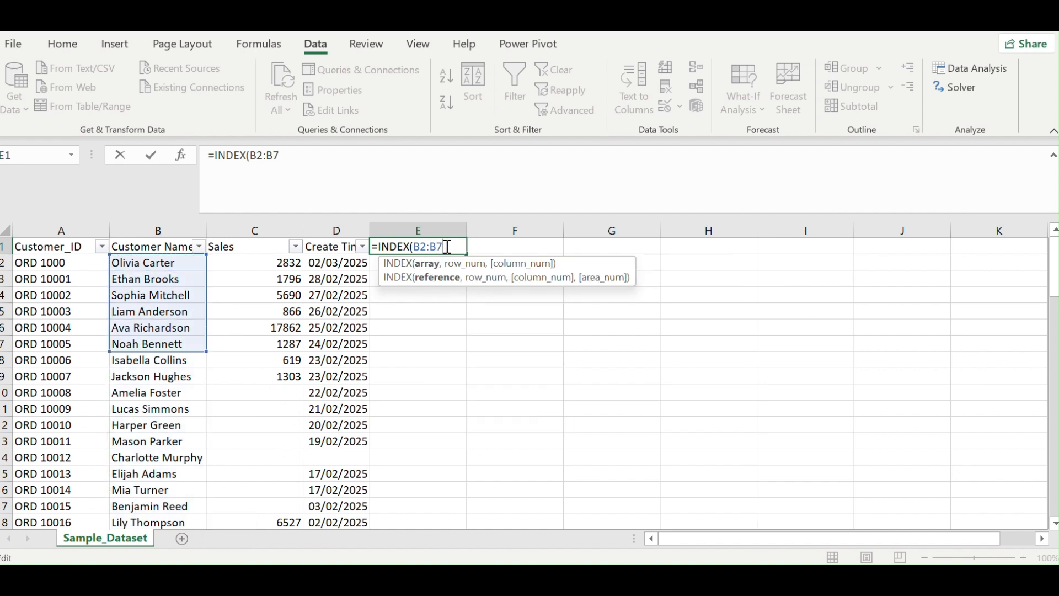
pyautogui.write('8')
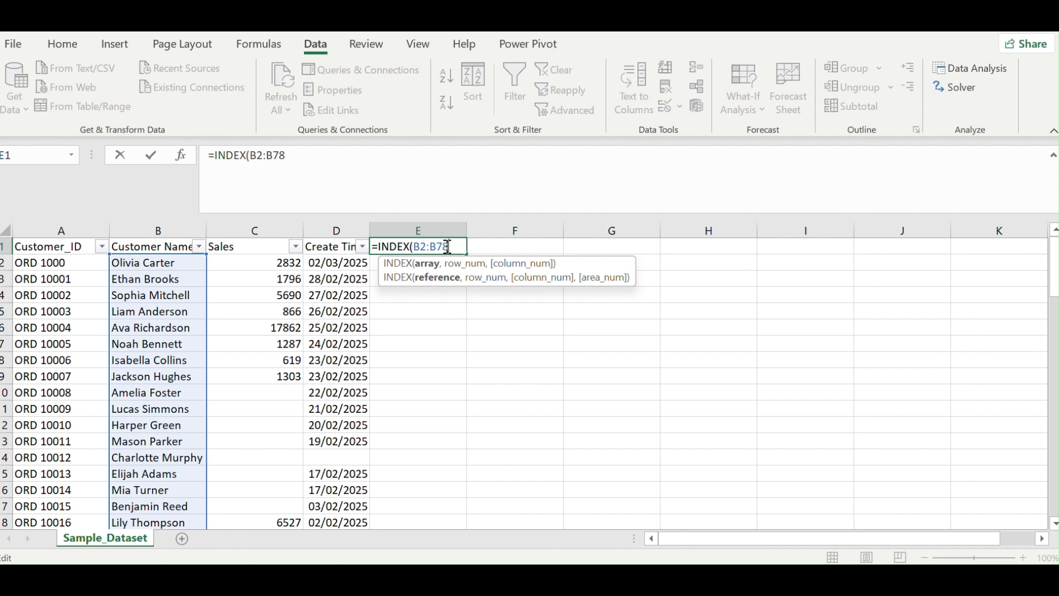
pyautogui.write(',')
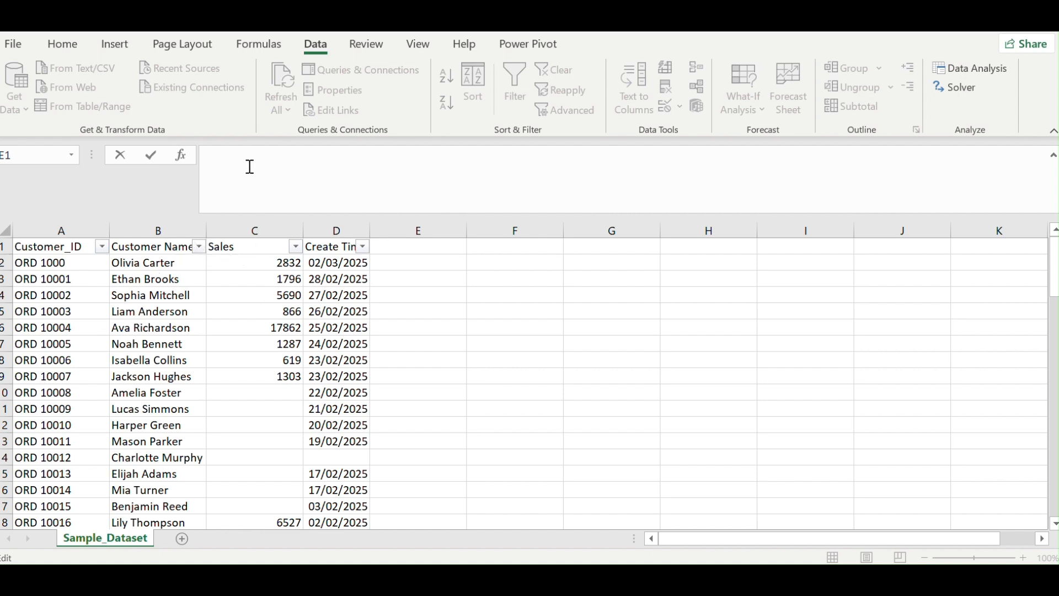
# Start an INDEX formula in cell E1 with the customer names in B2:B51 as its array
pyautogui.click(230, 159)
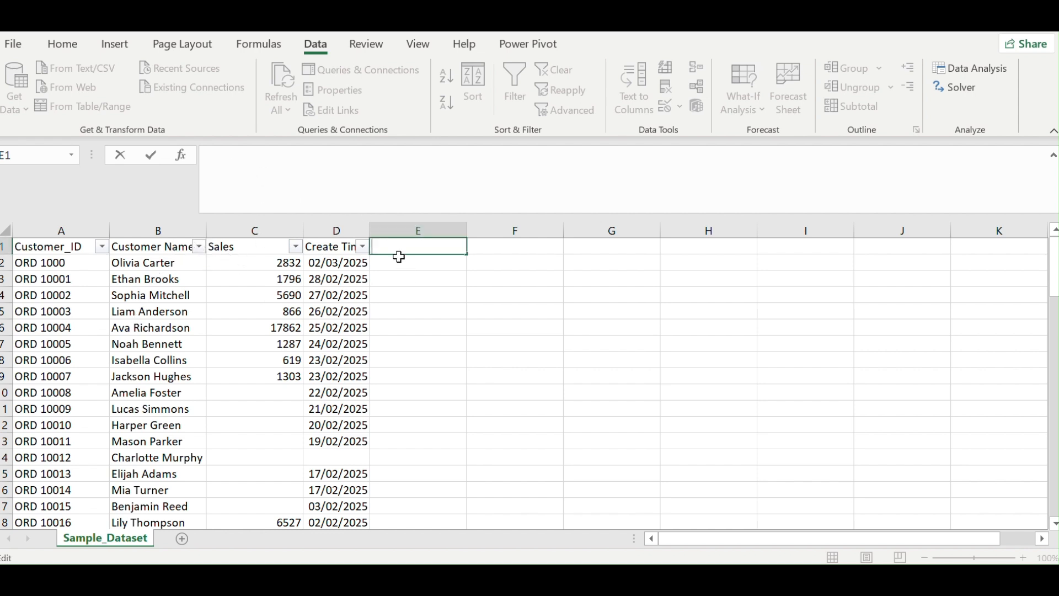
pyautogui.write('=inde')
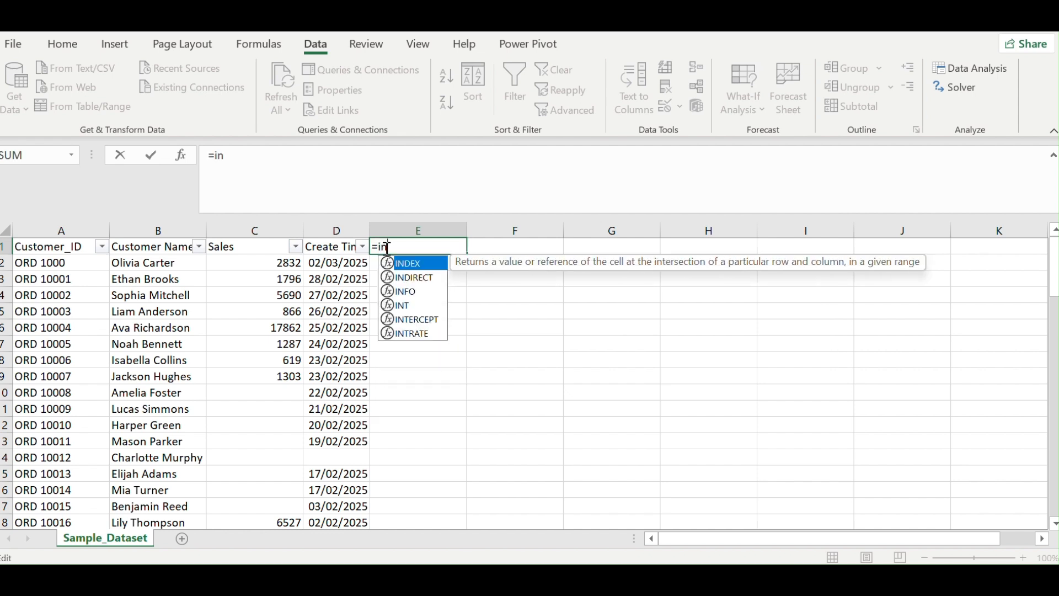
pyautogui.doubleClick(408, 265)
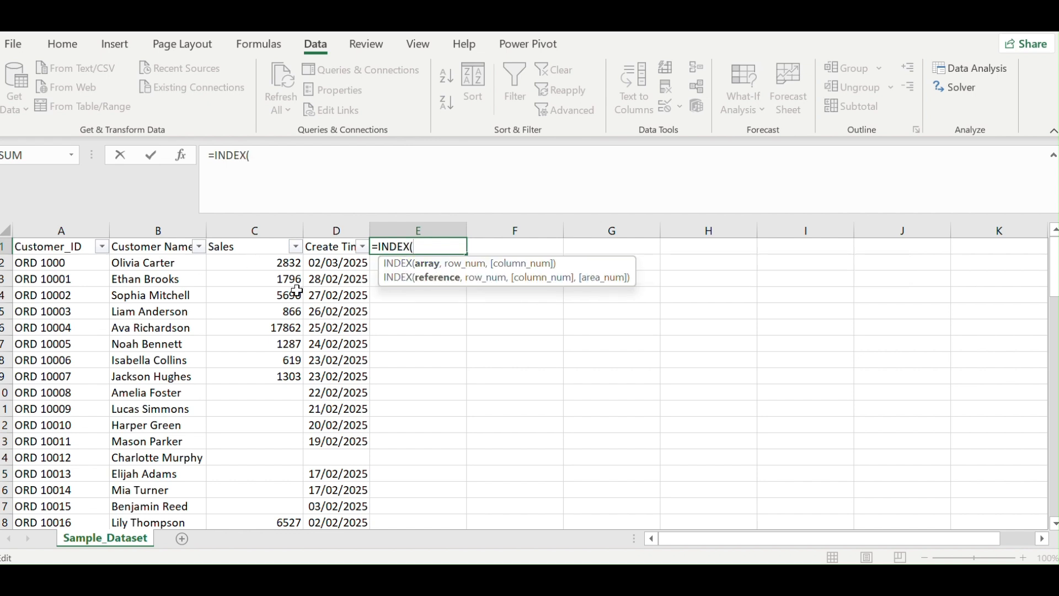
pyautogui.click(143, 265)
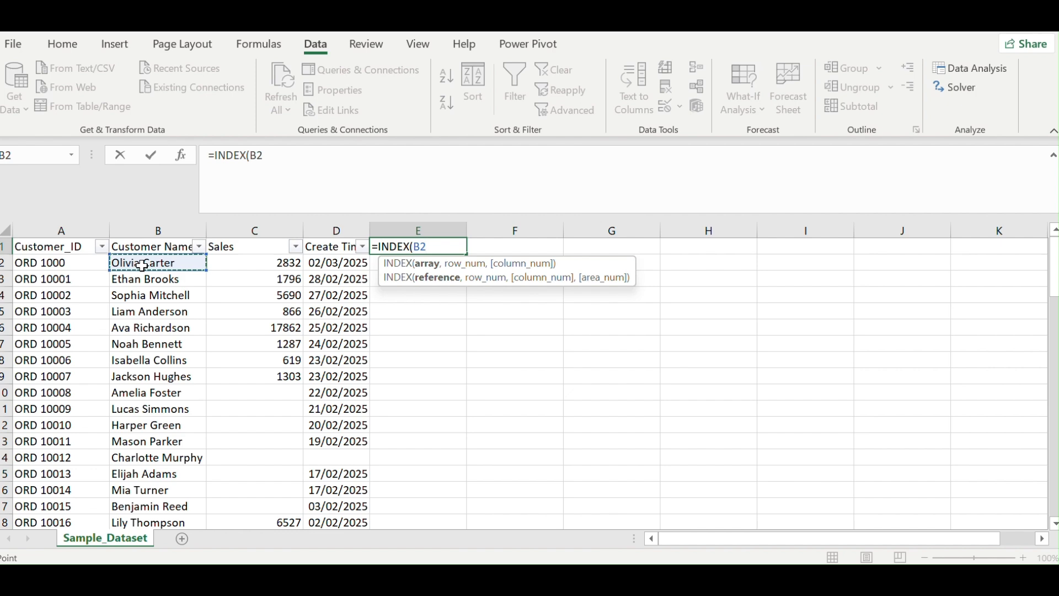
pyautogui.hotkey('ctrl', 'shift', 'Down')
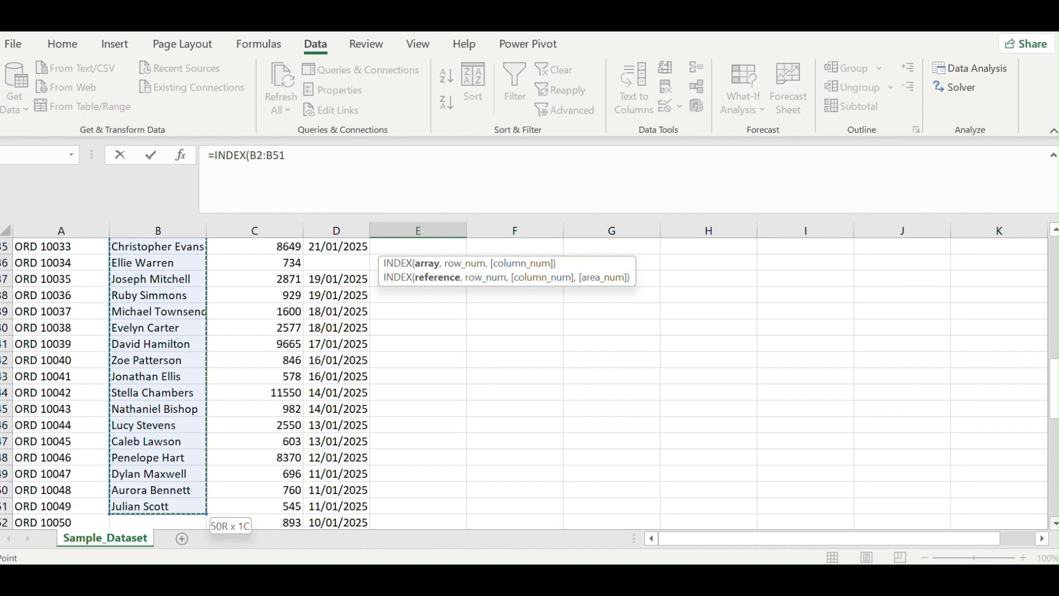
# Extend the INDEX array to B2:B78 to reach the dataset's last row, and move on to the row number argument
pyautogui.click(1054, 523)
pyautogui.click(1055, 524)
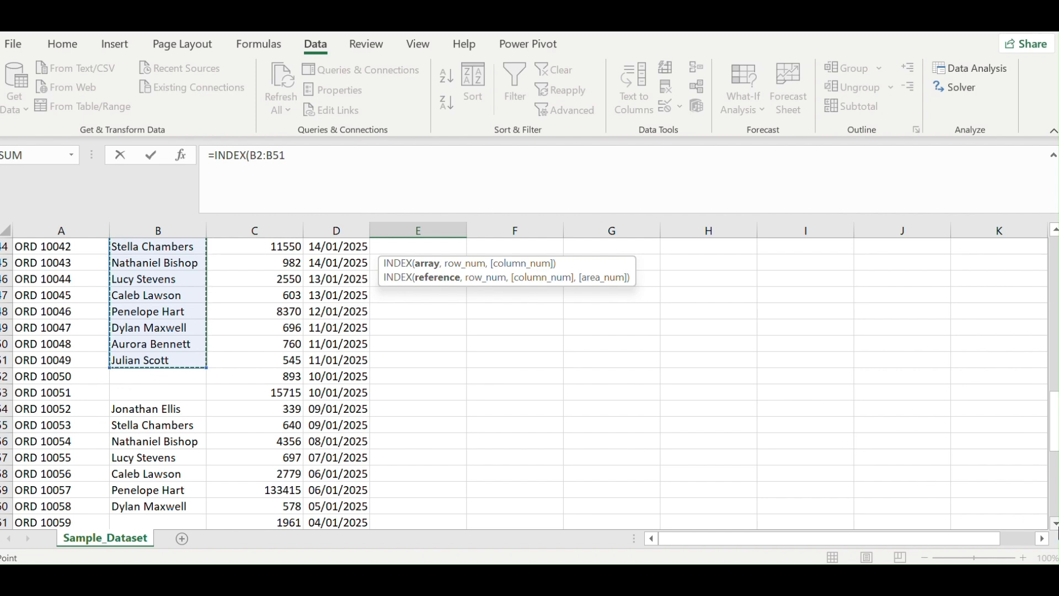
pyautogui.scroll(-7, 1056, 532)
pyautogui.scroll(-4, 1056, 532)
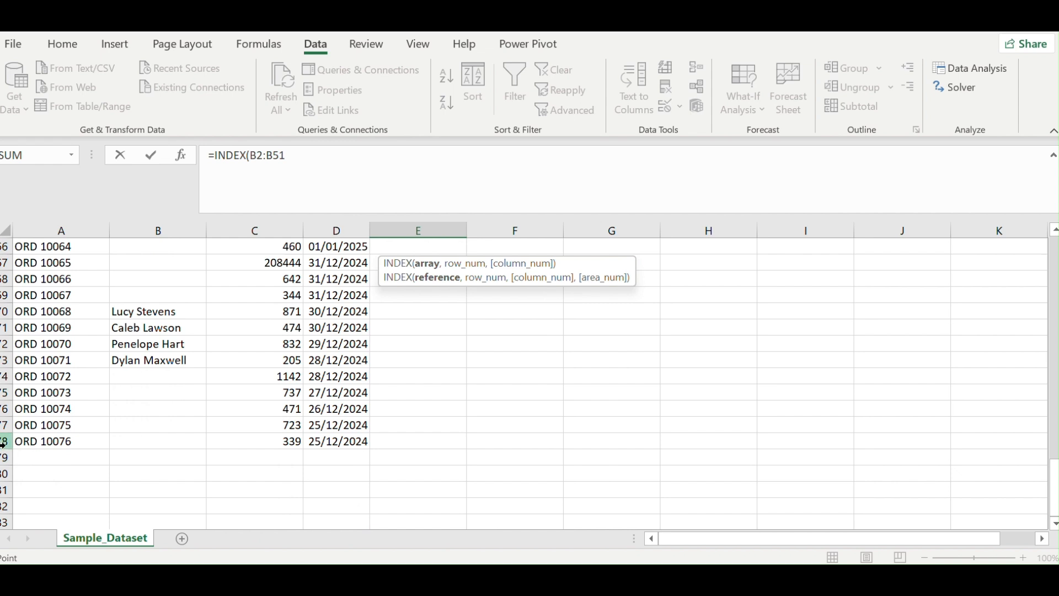
pyautogui.moveTo(1055, 488); pyautogui.dragTo(1054, 251)
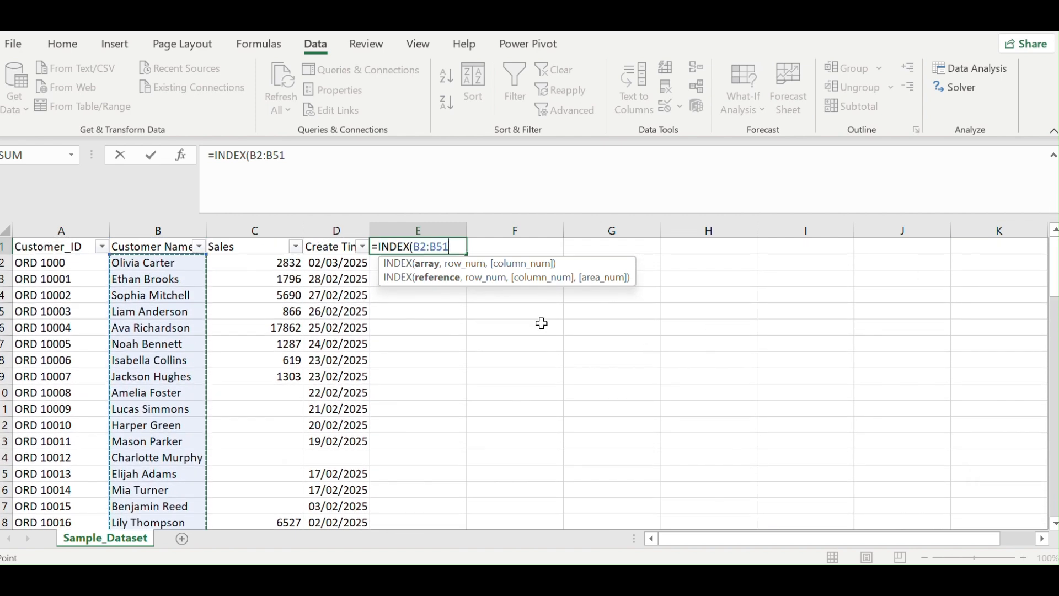
pyautogui.click(449, 247)
pyautogui.press('BackSpace')
pyautogui.press('BackSpace')
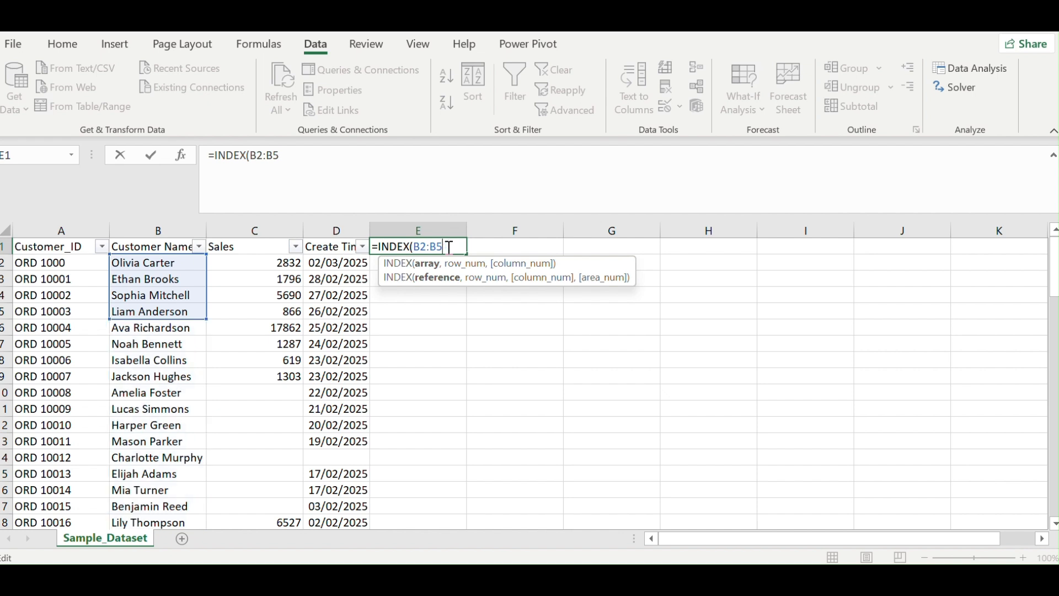
pyautogui.write('78')
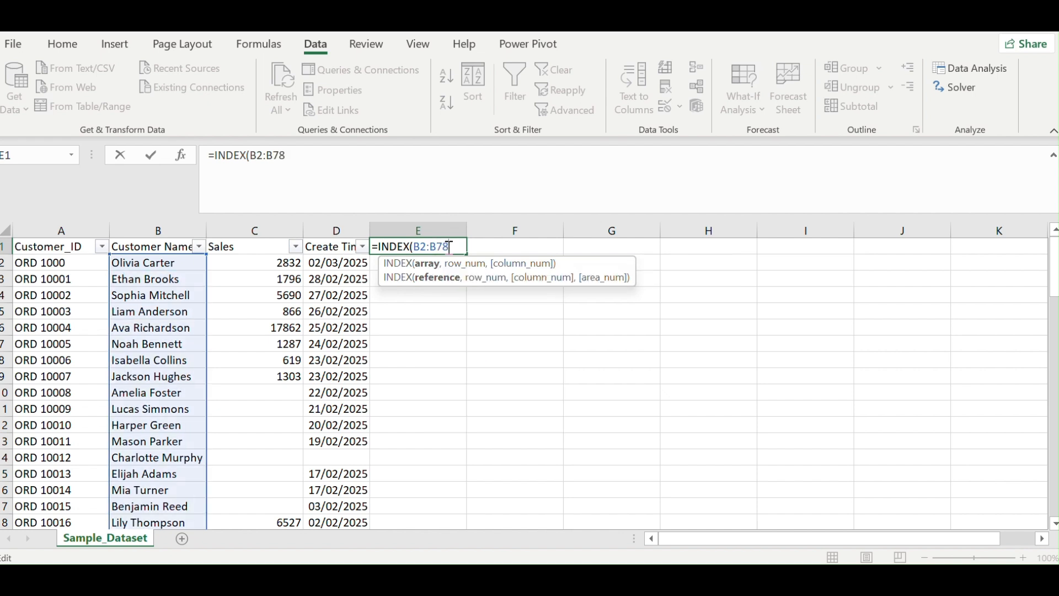
pyautogui.write(',')
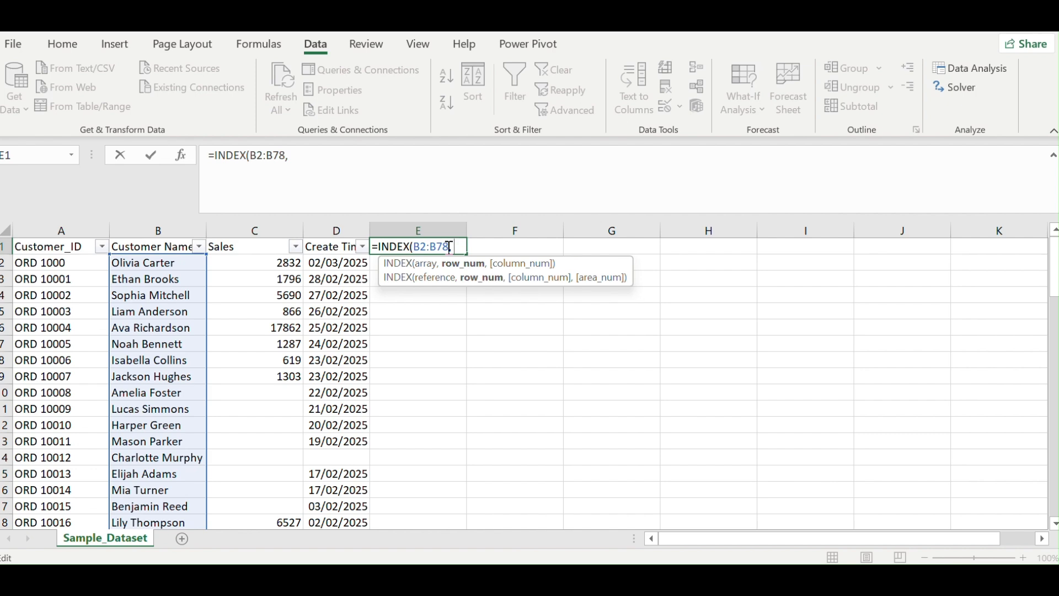
# Nest a MODE function containing an IF function as the row number argument of the INDEX formula
pyautogui.write('mod')
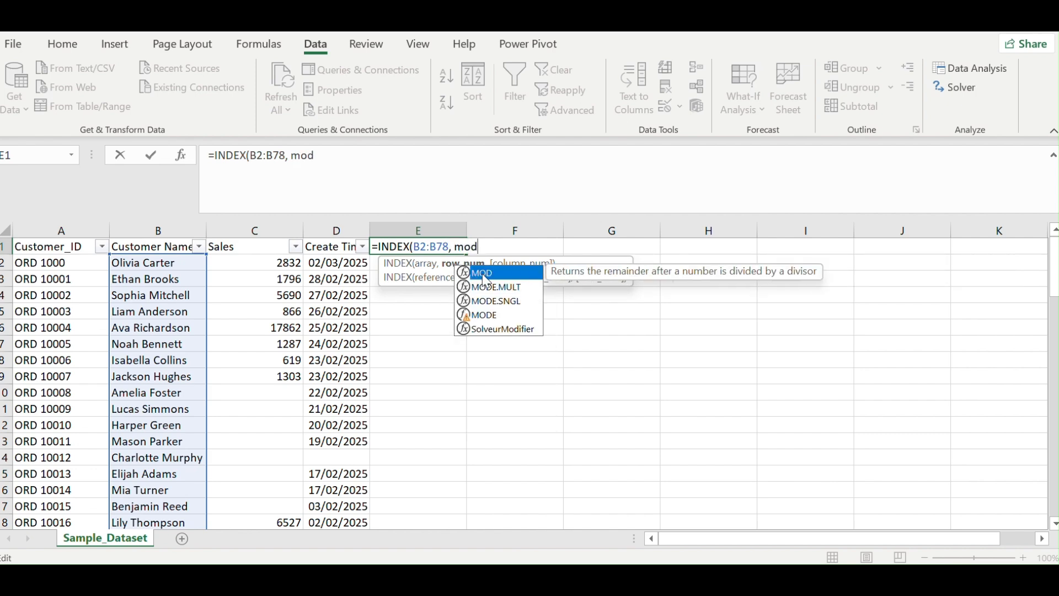
pyautogui.doubleClick(487, 315)
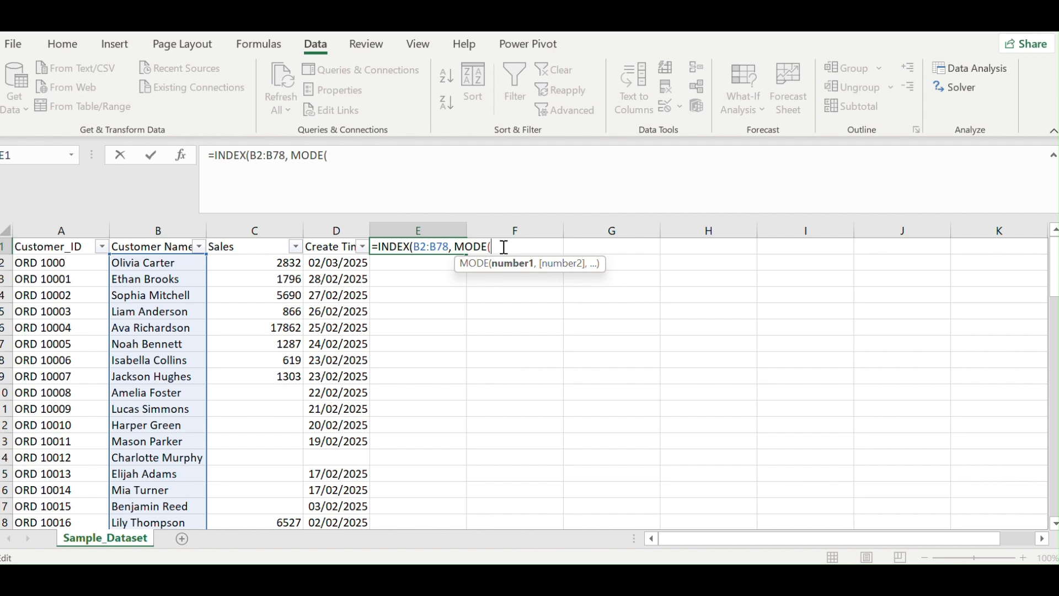
pyautogui.write('IF')
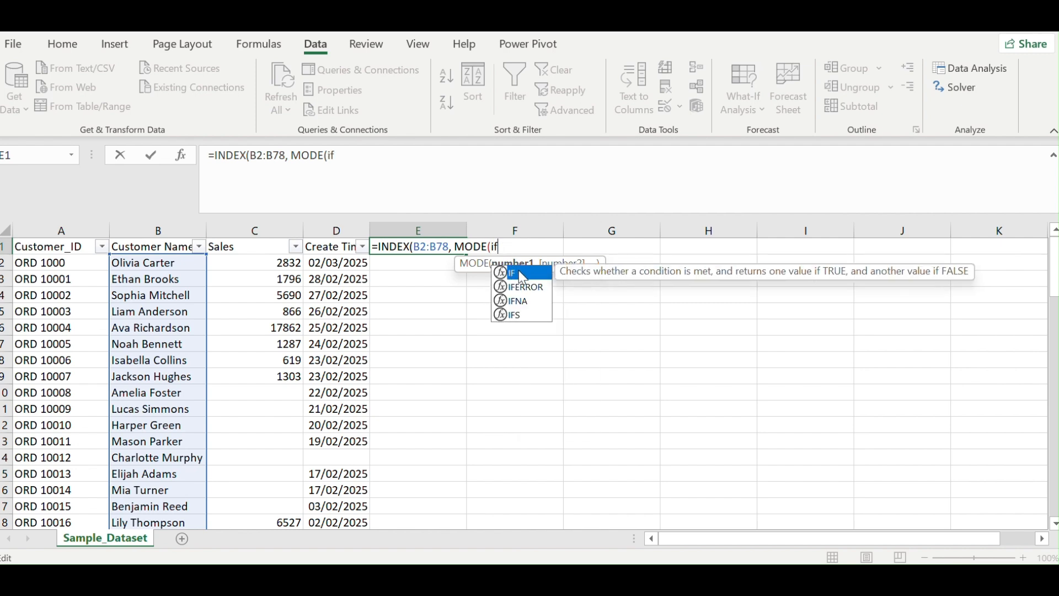
pyautogui.doubleClick(519, 271)
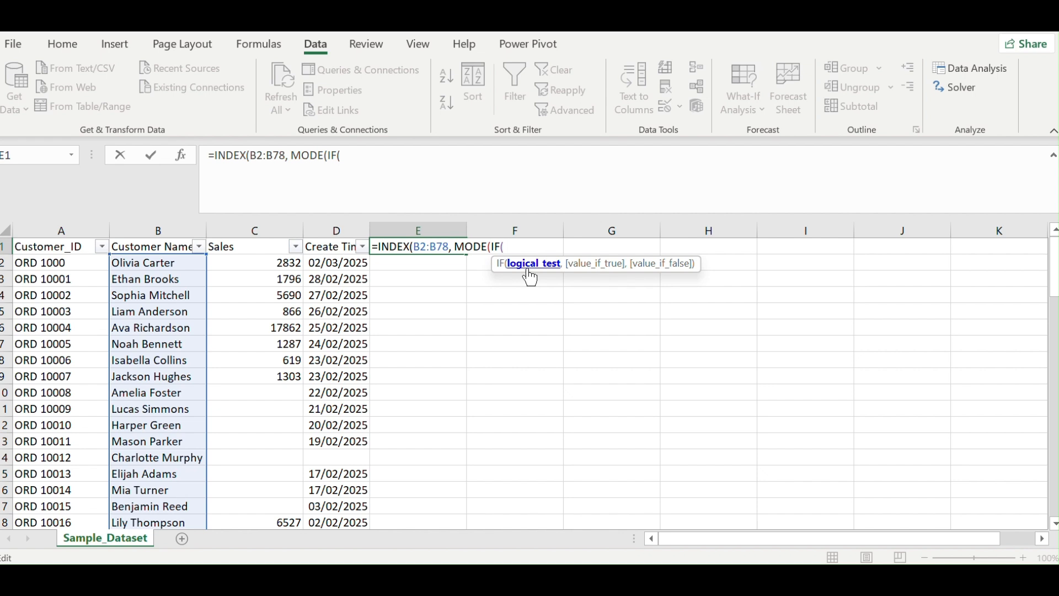
pyautogui.click(164, 263)
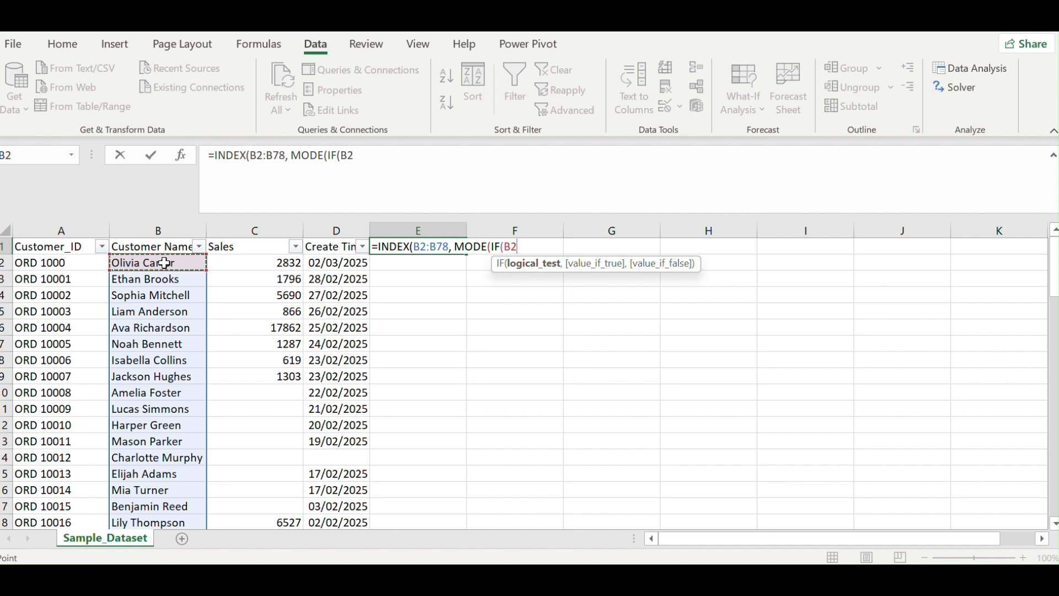
pyautogui.hotkey('ctrl', 'shift', 'Down')
pyautogui.hotkey('ctrl', 'shift', 'Up')
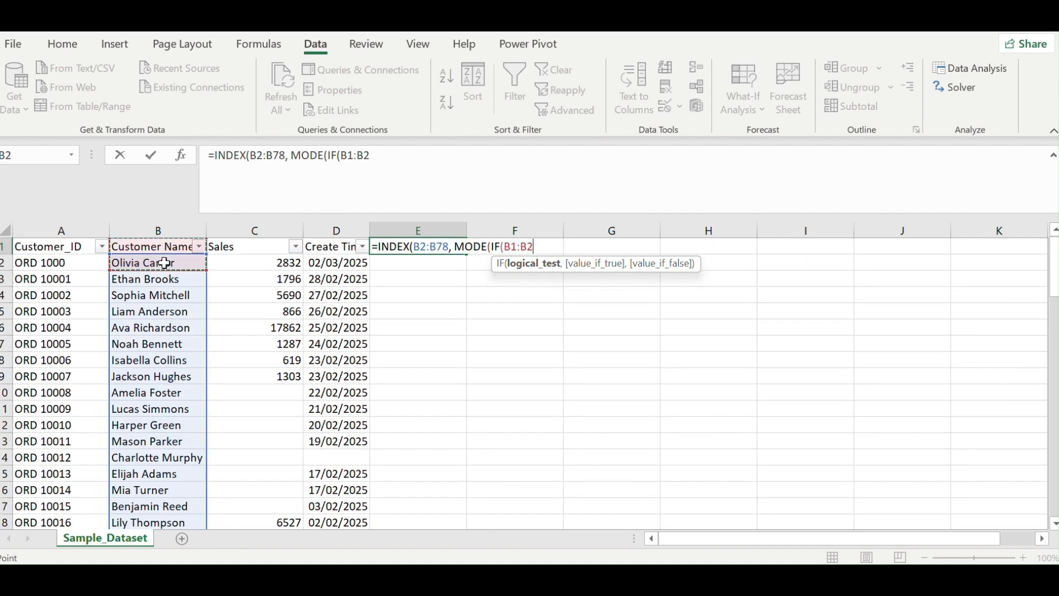
pyautogui.click(539, 247)
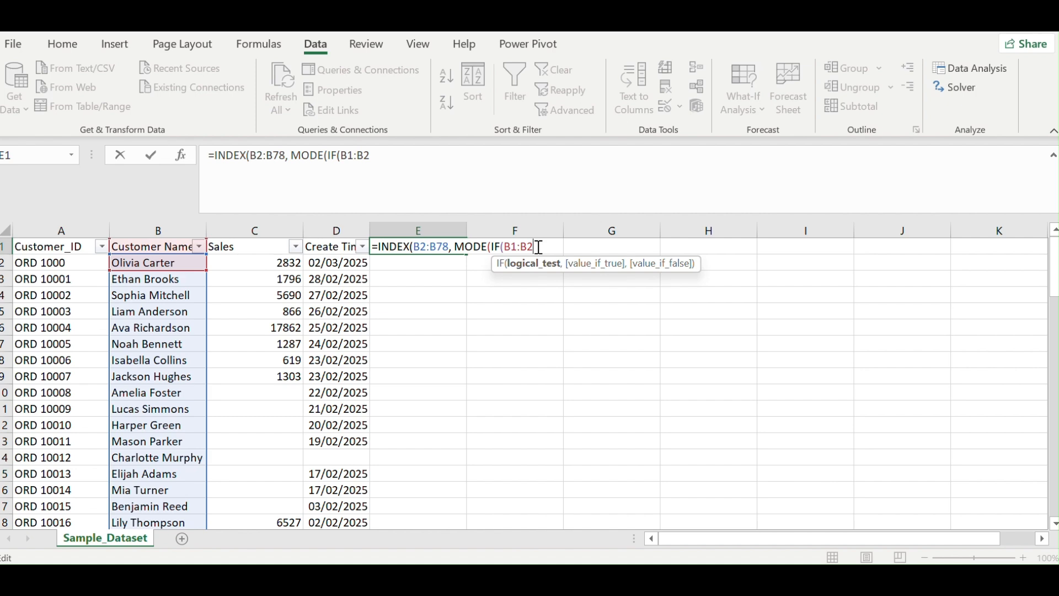
pyautogui.press('BackSpace')
pyautogui.press('BackSpace')
pyautogui.press('BackSpace')
pyautogui.press('BackSpace')
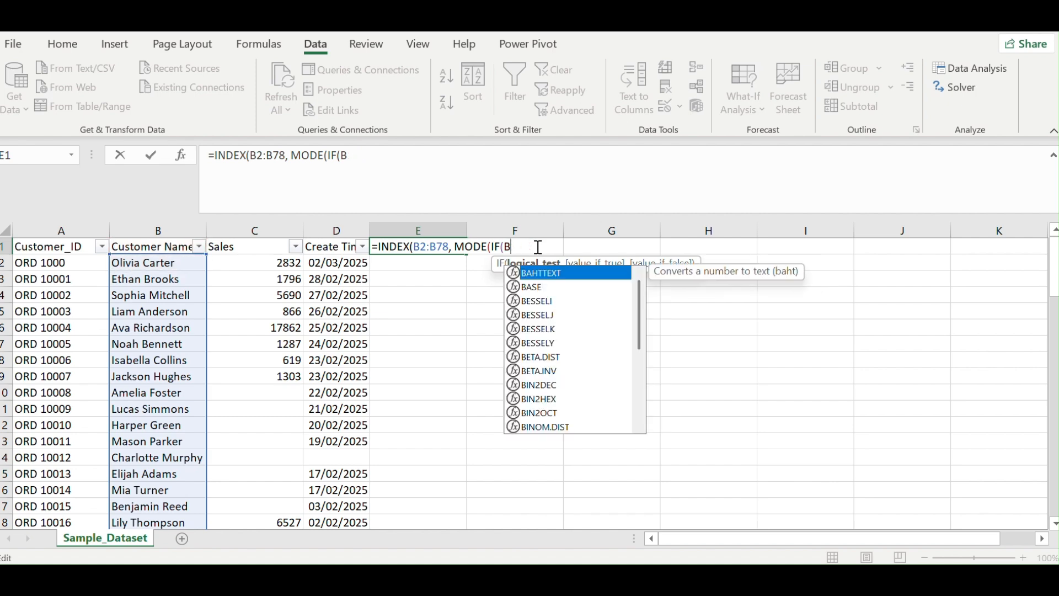
pyautogui.write('2')
# Set the IF logical test to B2:B78<>"" and move on to the value-if-true argument
pyautogui.click(160, 264)
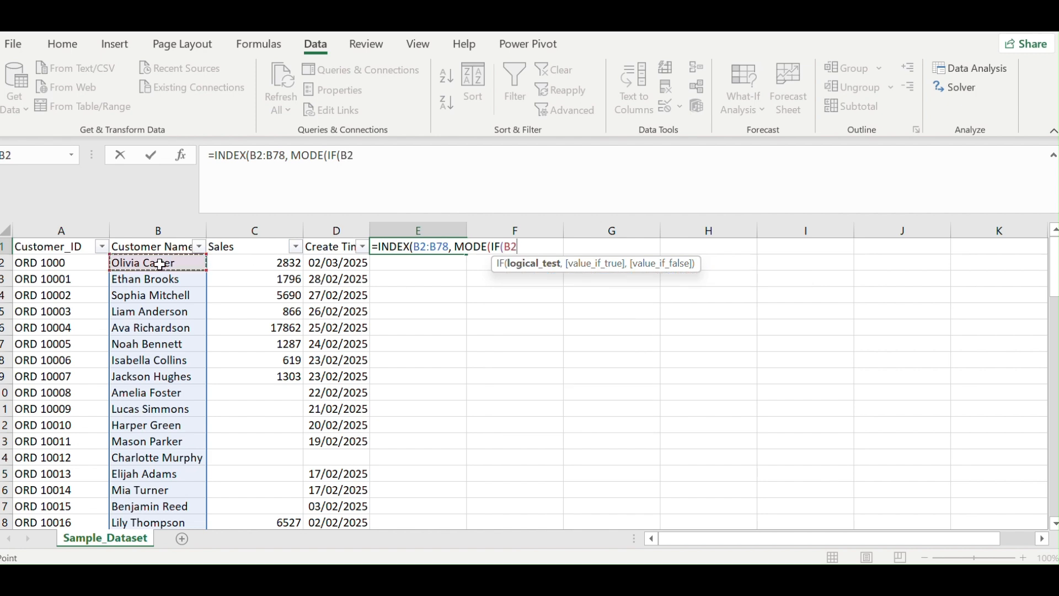
pyautogui.hotkey('ctrl', 'shift', 'Down')
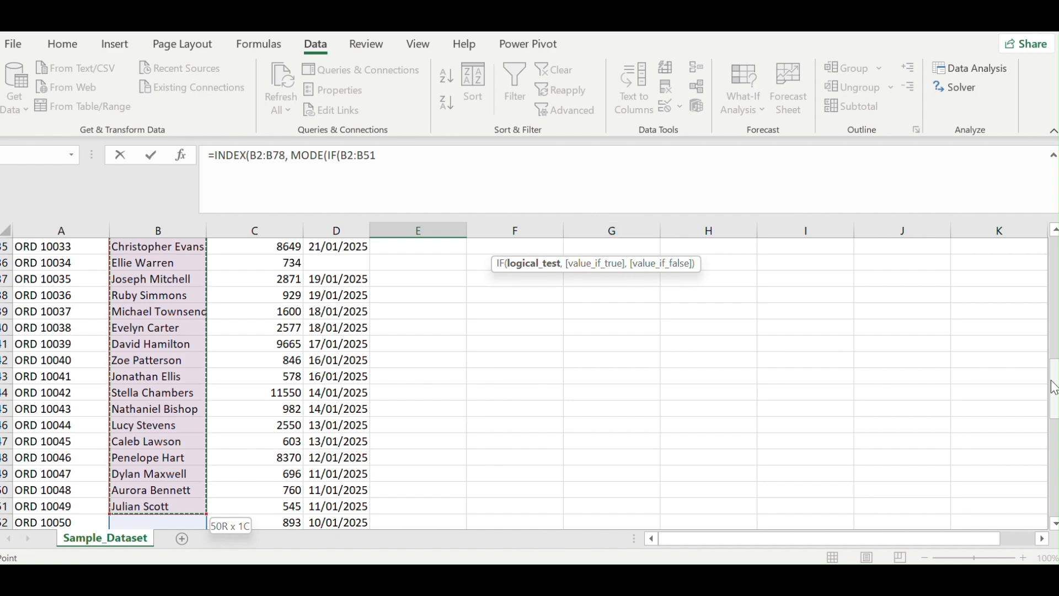
pyautogui.moveTo(1055, 386); pyautogui.dragTo(1054, 264)
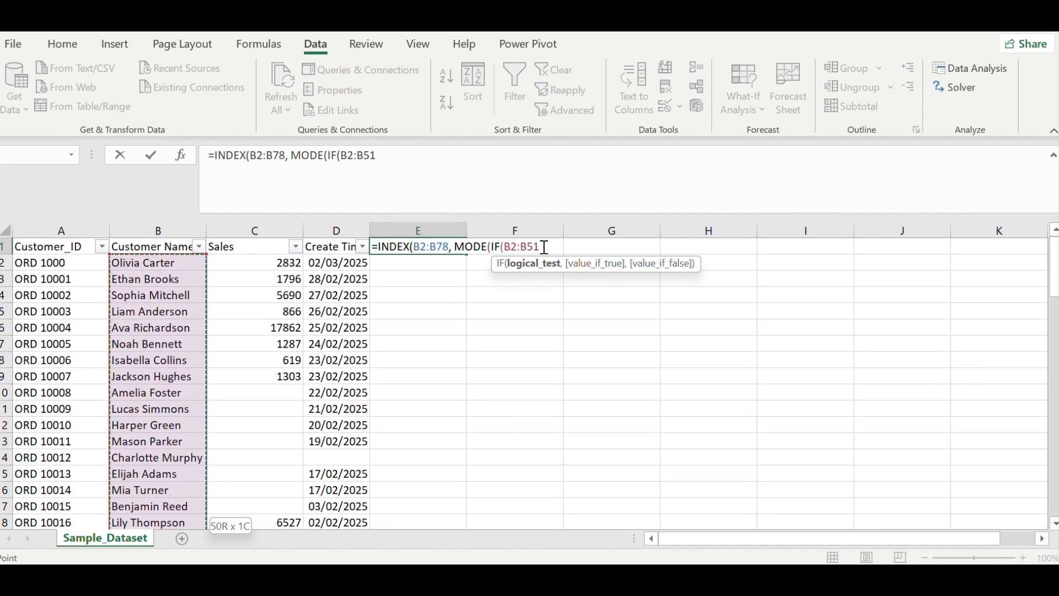
pyautogui.press('BackSpace')
pyautogui.press('BackSpace')
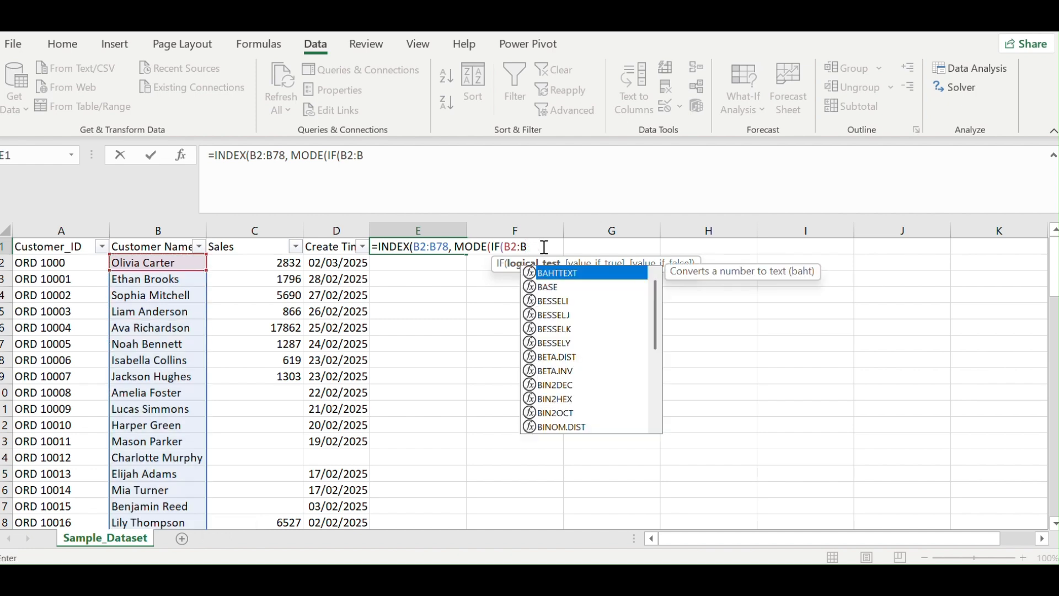
pyautogui.write('78')
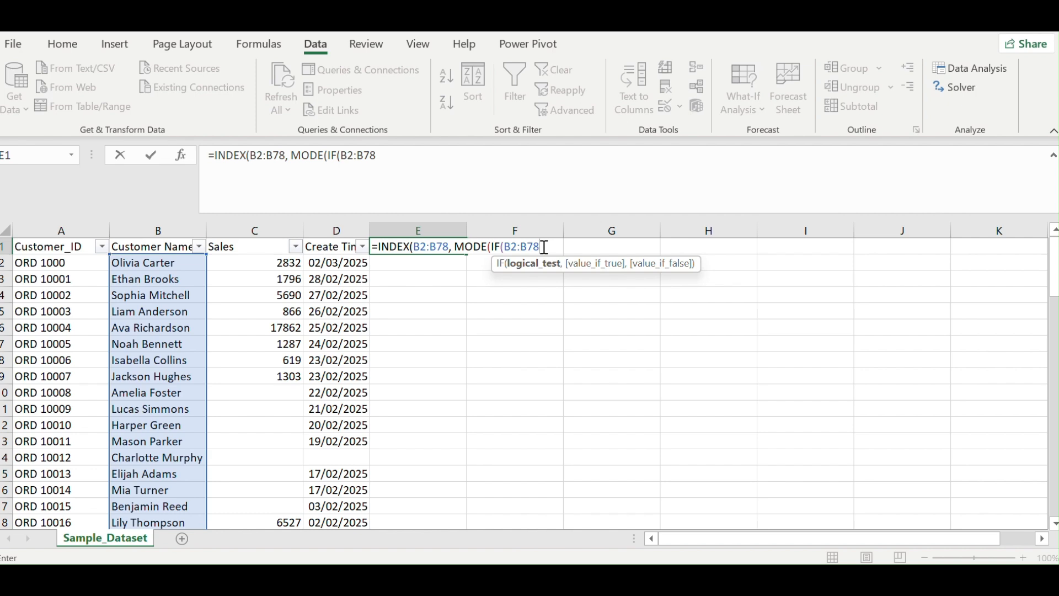
pyautogui.write('<>')
pyautogui.click(557, 246)
pyautogui.write('"",')
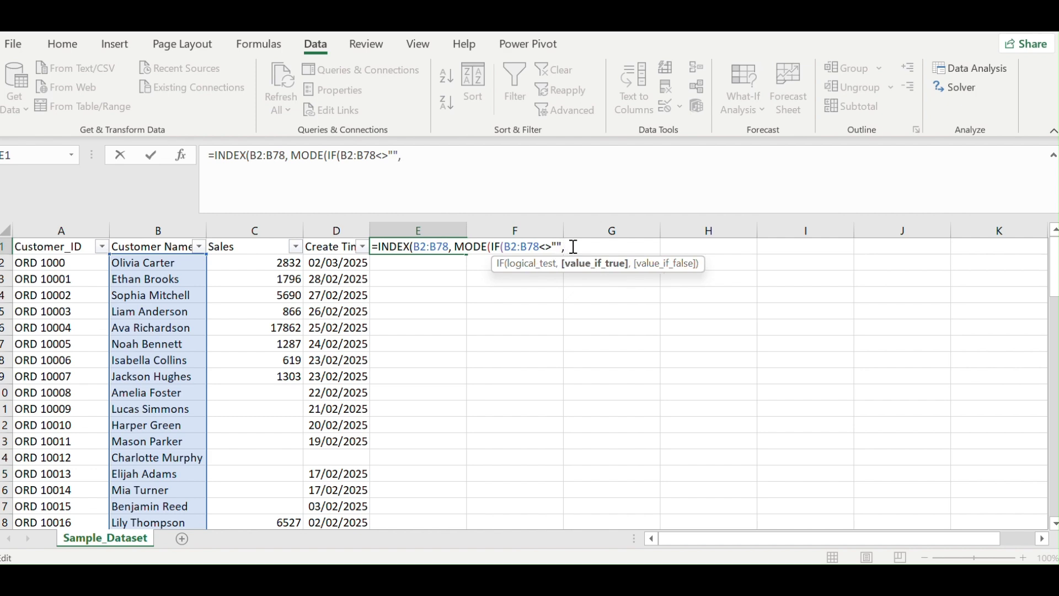
# Nest a MATCH function as the IF value-if-true argument, with B2:B78 as its lookup value
pyautogui.write(' match')
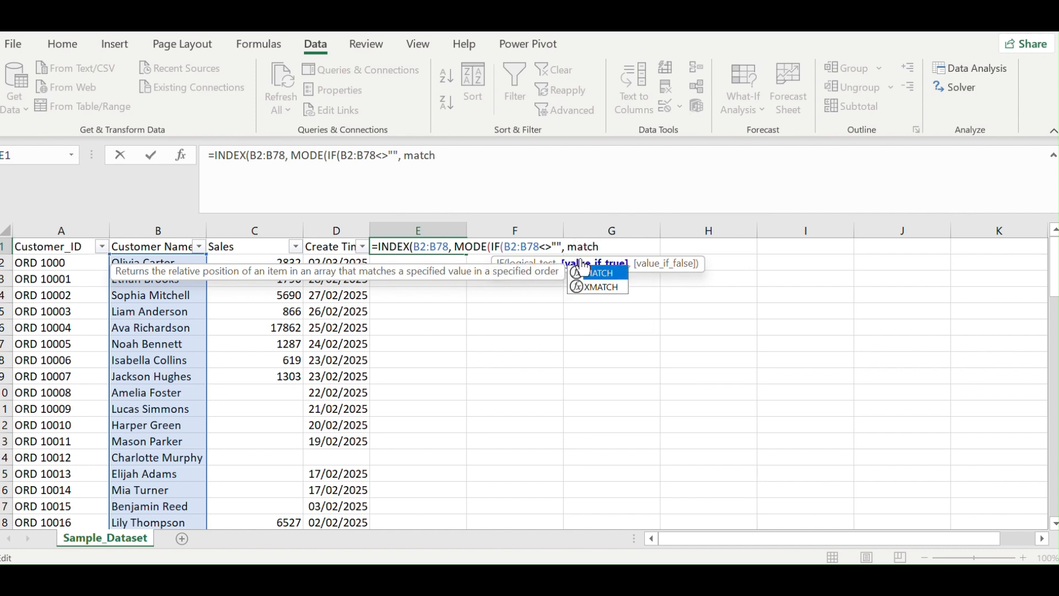
pyautogui.doubleClick(594, 273)
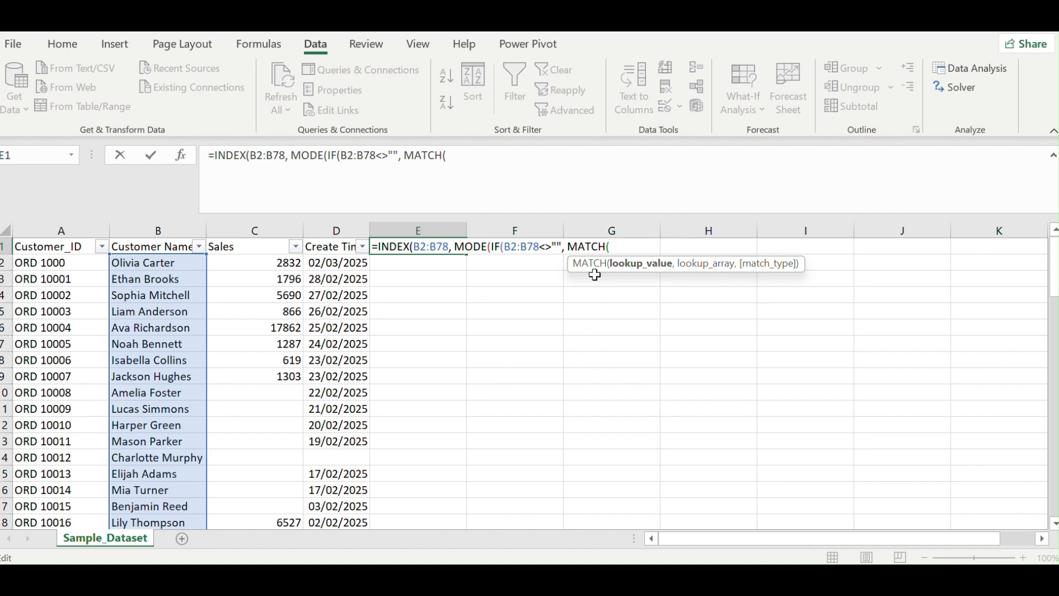
pyautogui.click(164, 267)
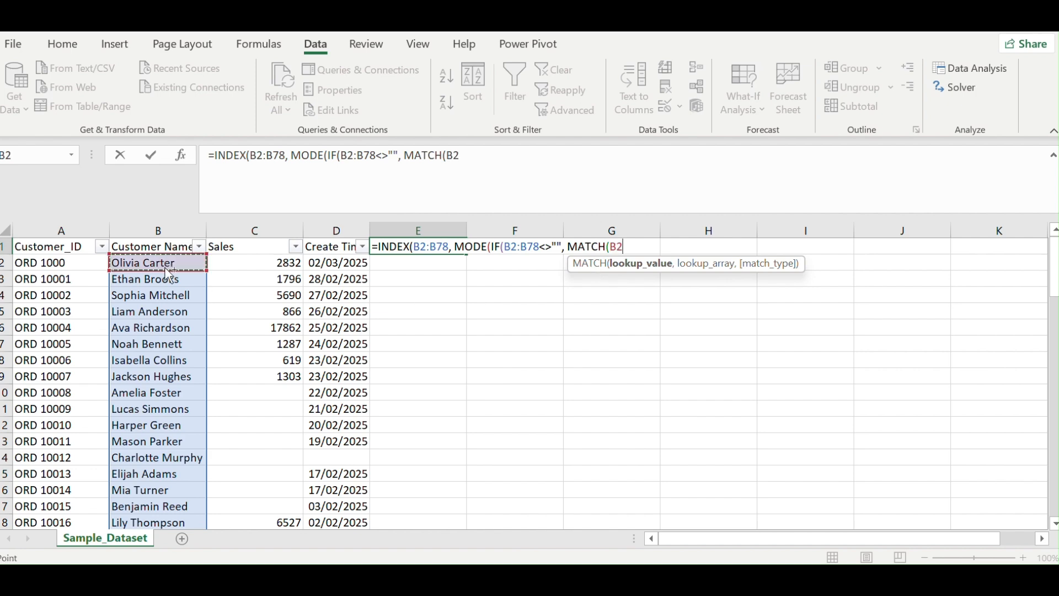
pyautogui.hotkey('ctrl', 'shift', 'Down')
pyautogui.moveTo(1055, 421); pyautogui.dragTo(992, 296)
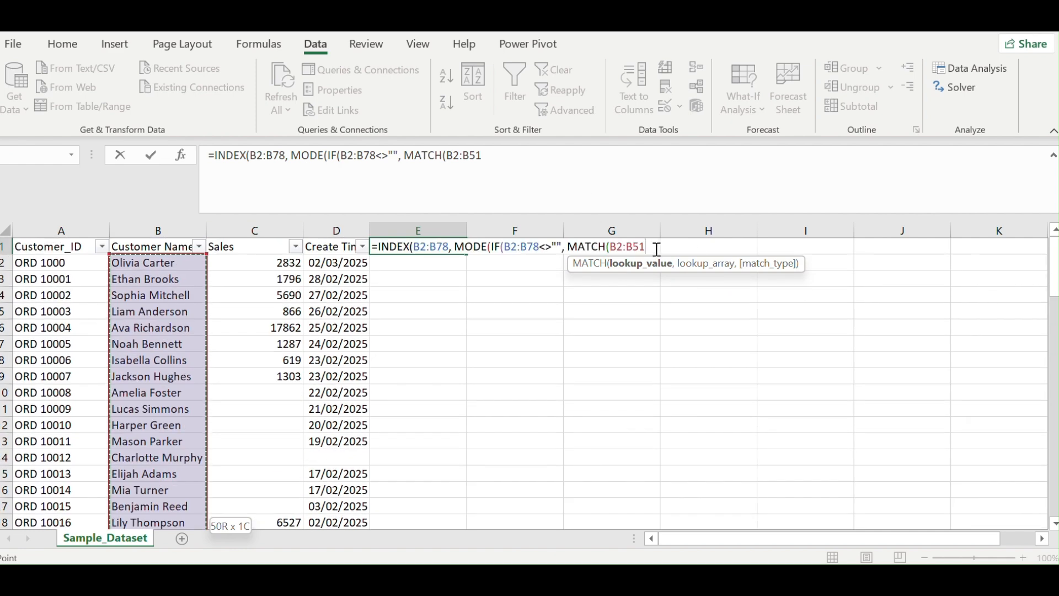
pyautogui.press('BackSpace')
pyautogui.press('BackSpace')
pyautogui.write('78')
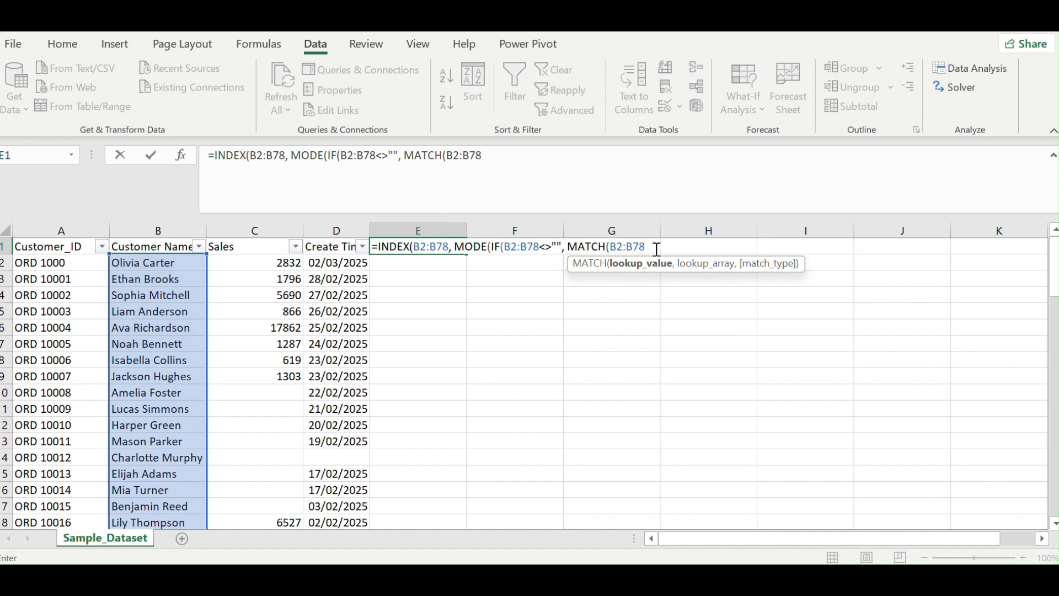
pyautogui.write(',')
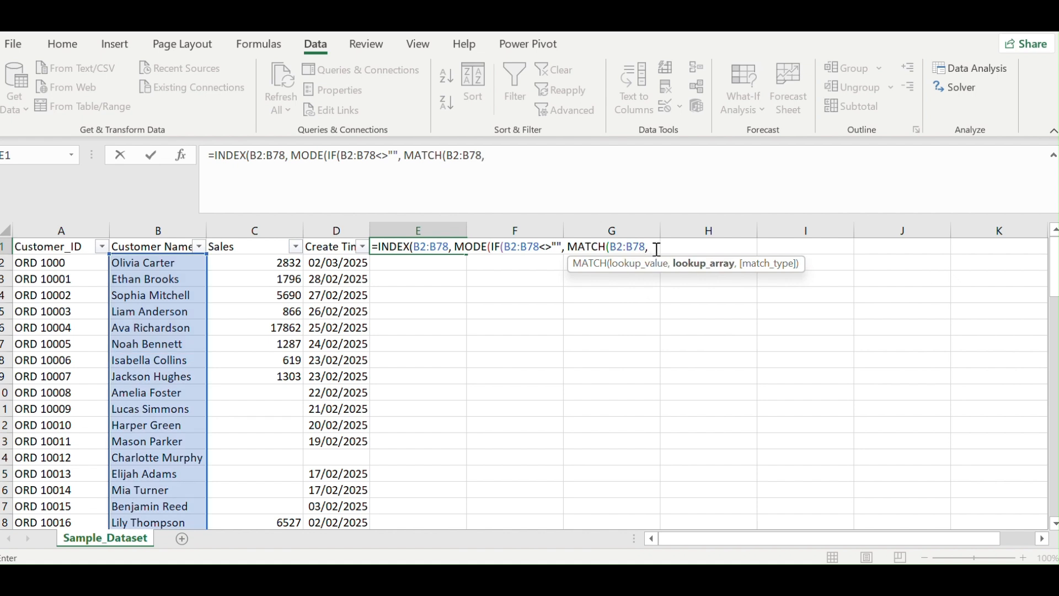
# Set the MATCH lookup array to B2:B78 and move on to the match type argument
pyautogui.click(164, 266)
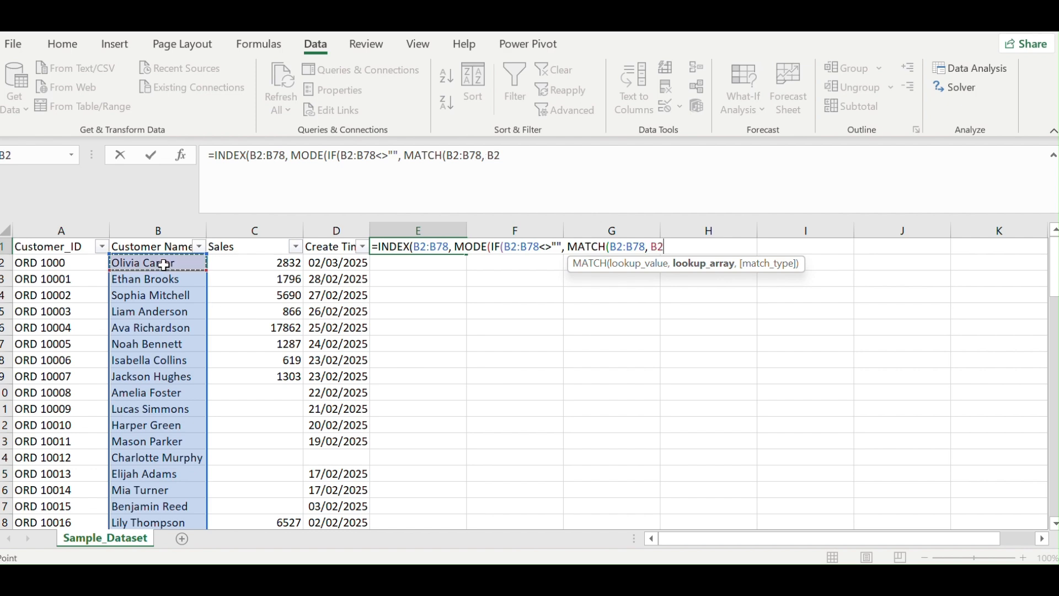
pyautogui.hotkey('ctrl', 'shift', 'Down')
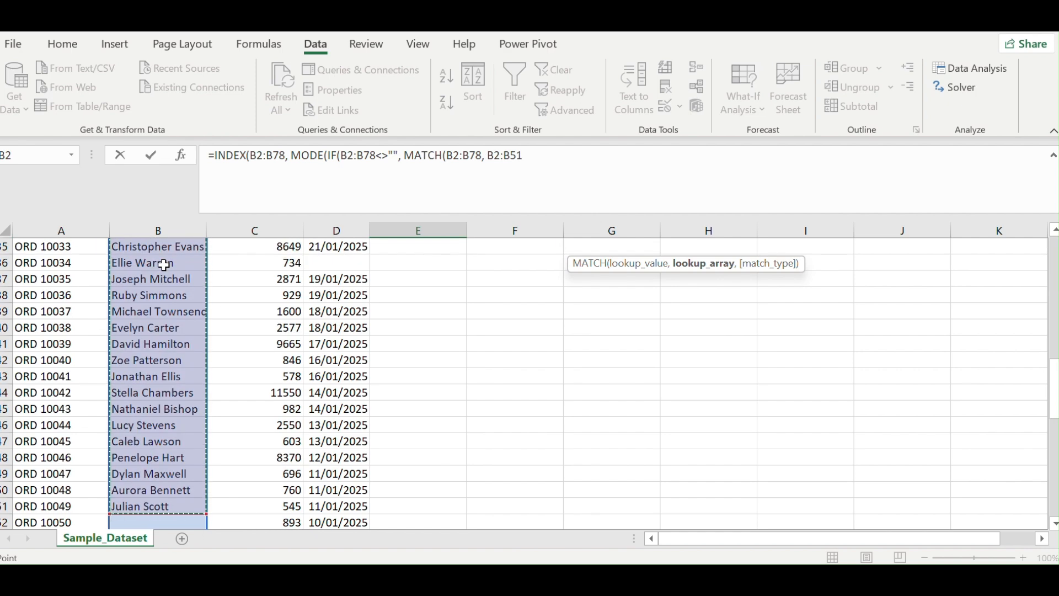
pyautogui.moveTo(1055, 389); pyautogui.dragTo(1055, 265)
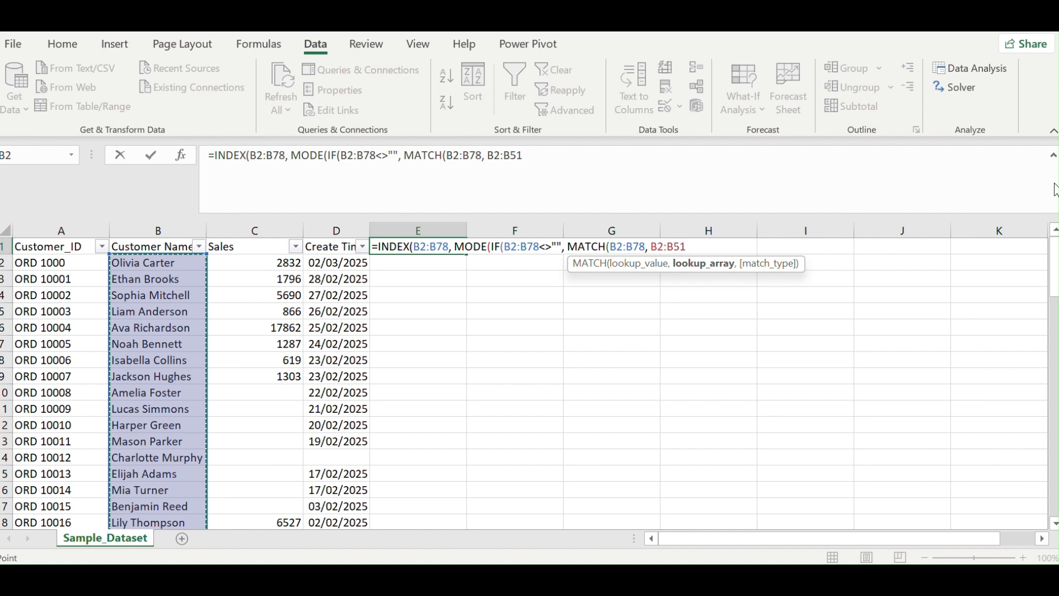
pyautogui.click(528, 155)
pyautogui.press('BackSpace')
pyautogui.press('BackSpace')
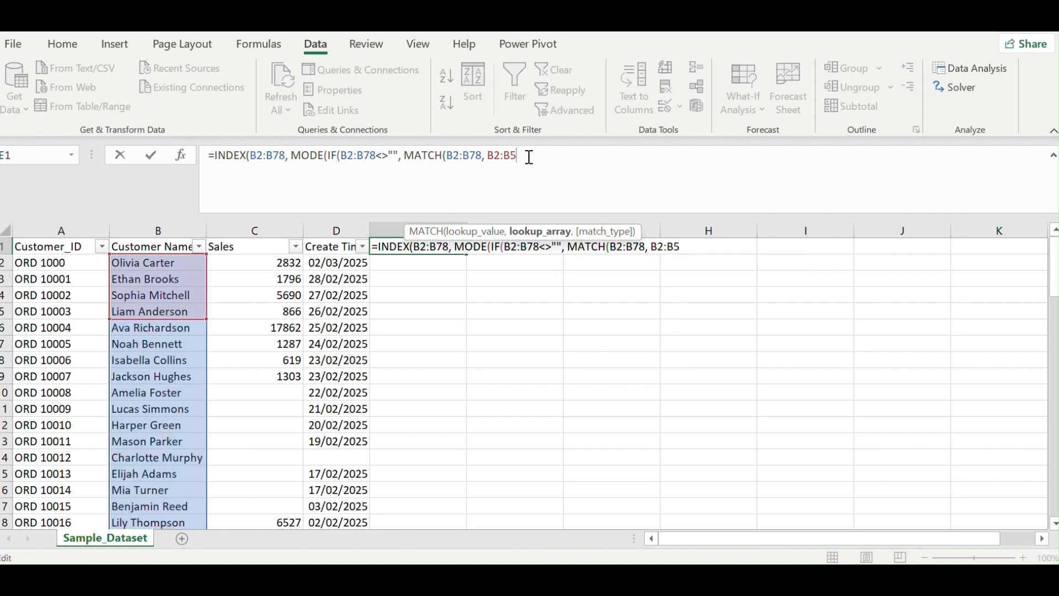
pyautogui.write('78')
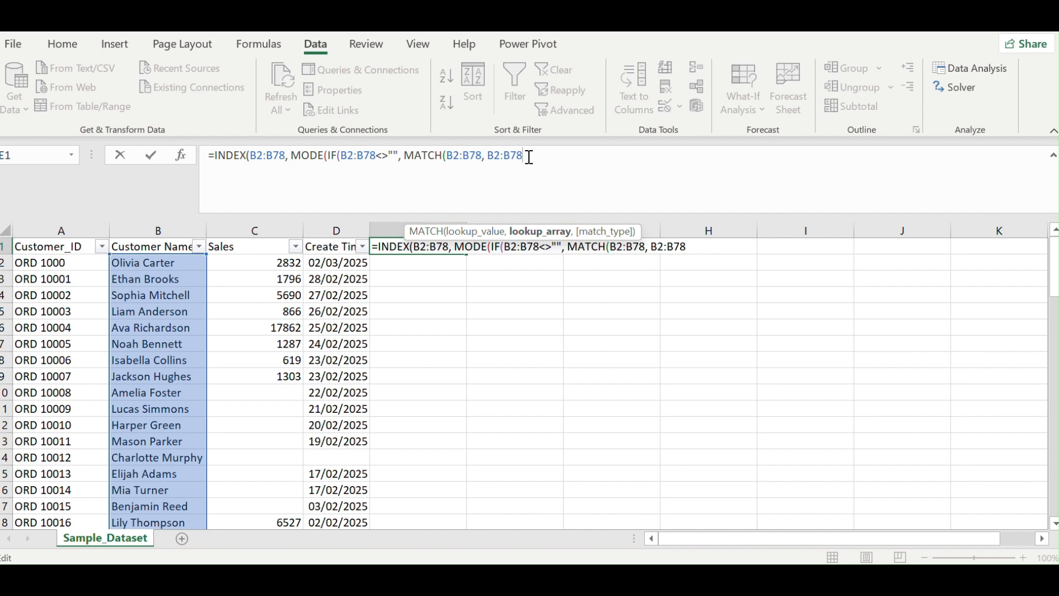
pyautogui.write(',')
# Set the MATCH type to 0 for an exact match, close all the nested functions and enter the formula in E1
pyautogui.press('Escape')
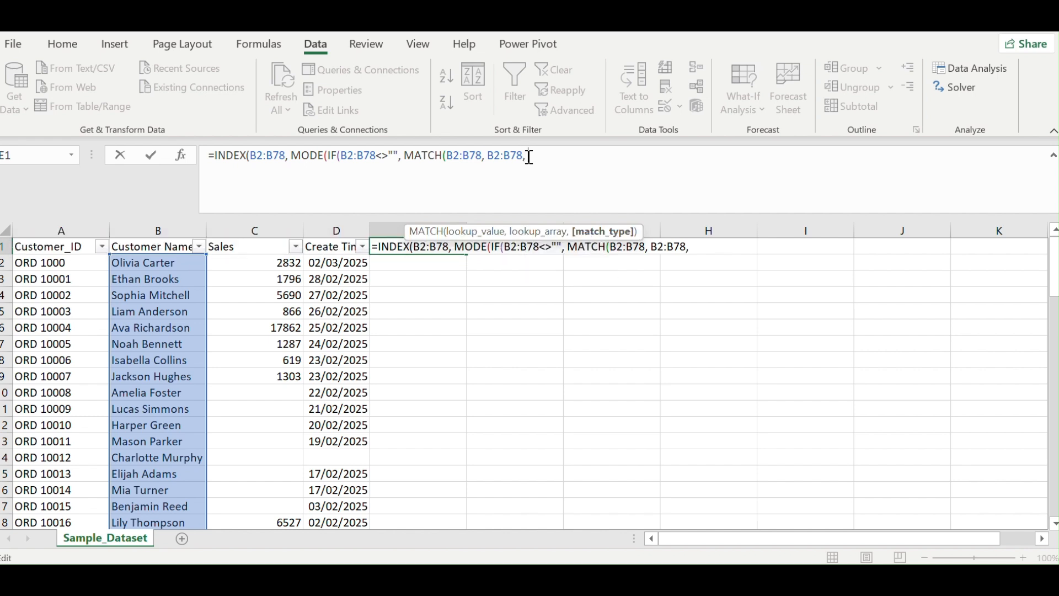
pyautogui.write('0')
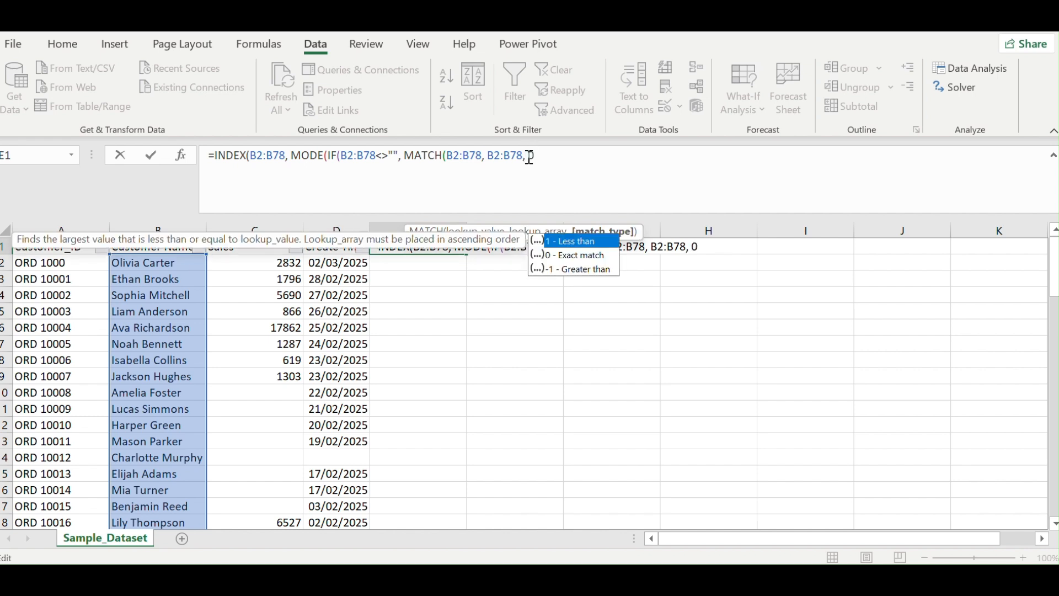
pyautogui.doubleClick(569, 256)
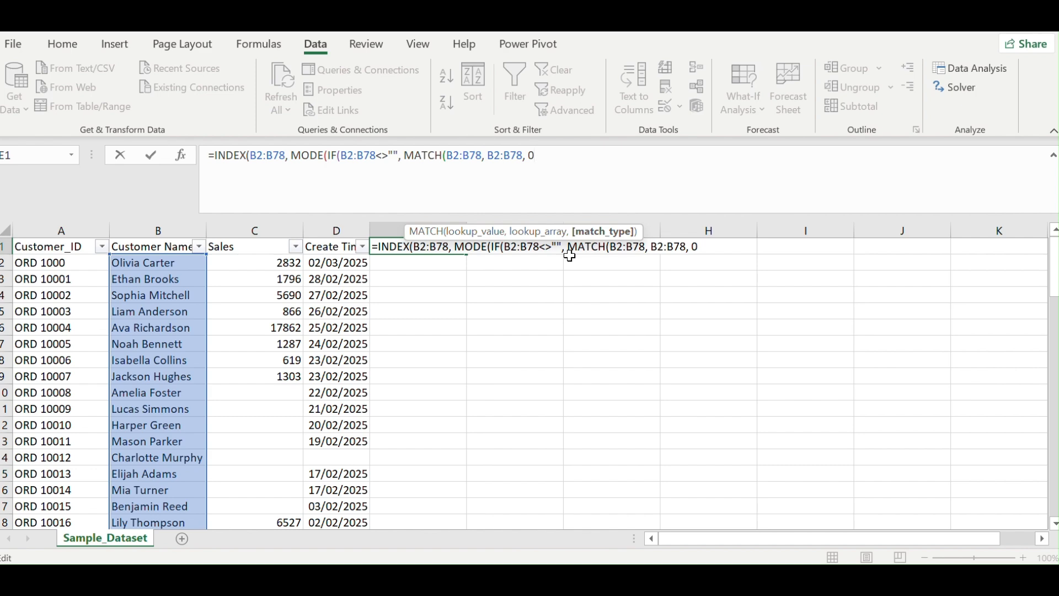
pyautogui.write('))')
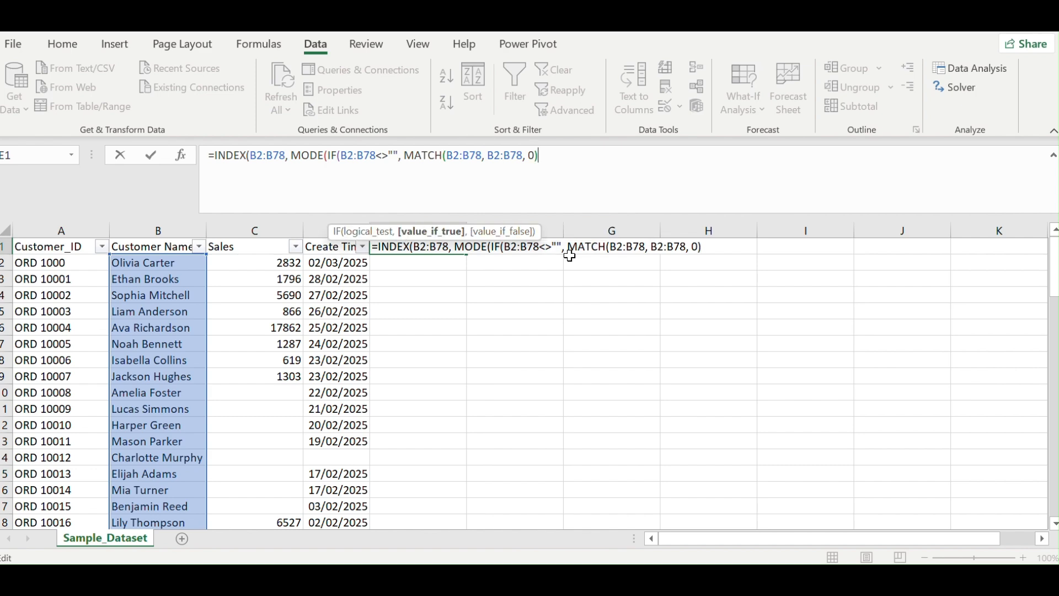
pyautogui.write(')')
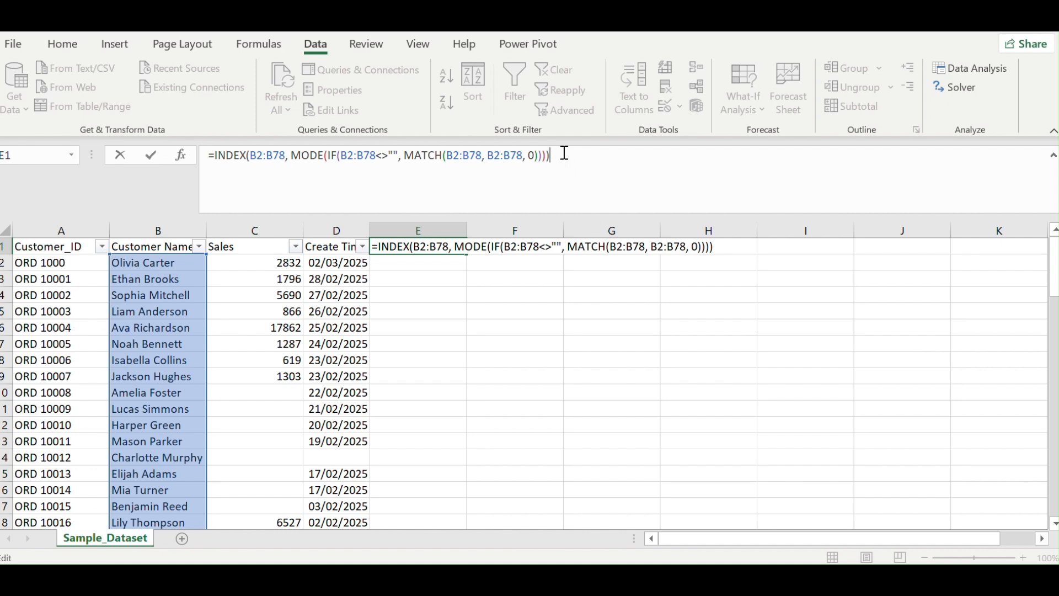
pyautogui.press('Return')
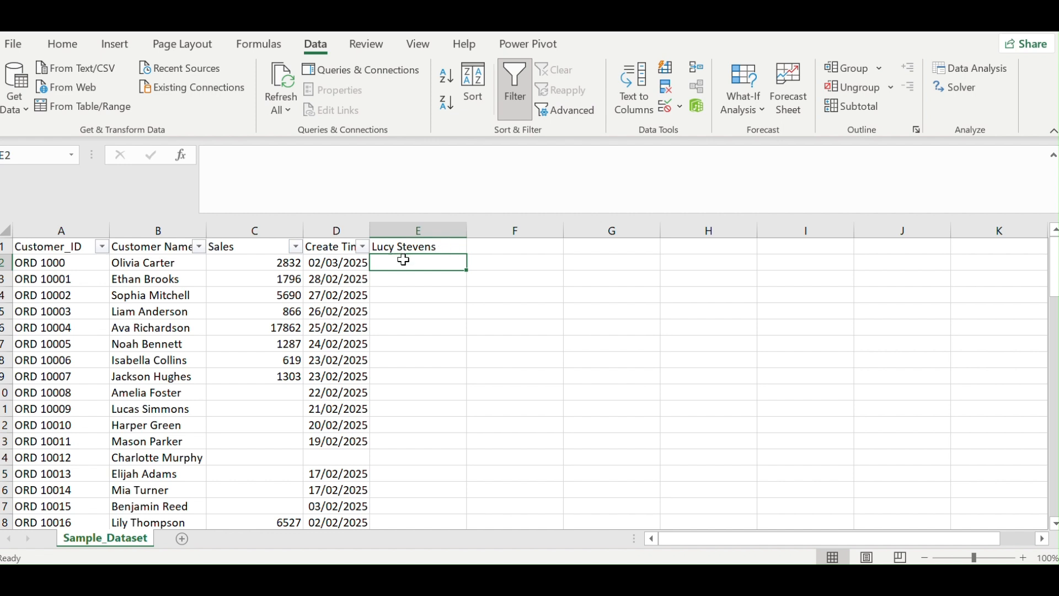
pyautogui.click(434, 248)
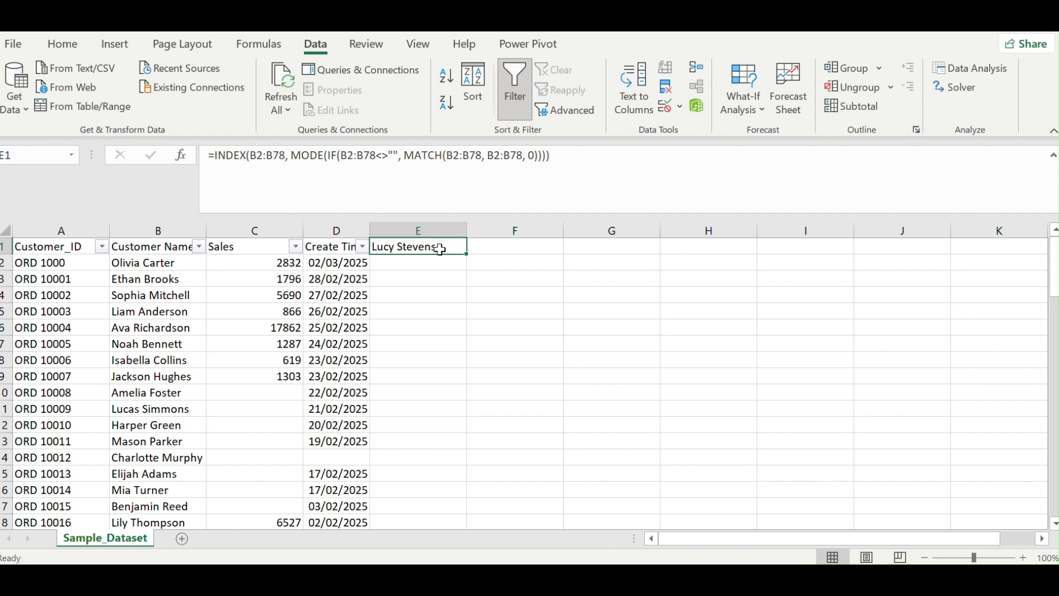
pyautogui.moveTo(1053, 290); pyautogui.dragTo(1047, 389)
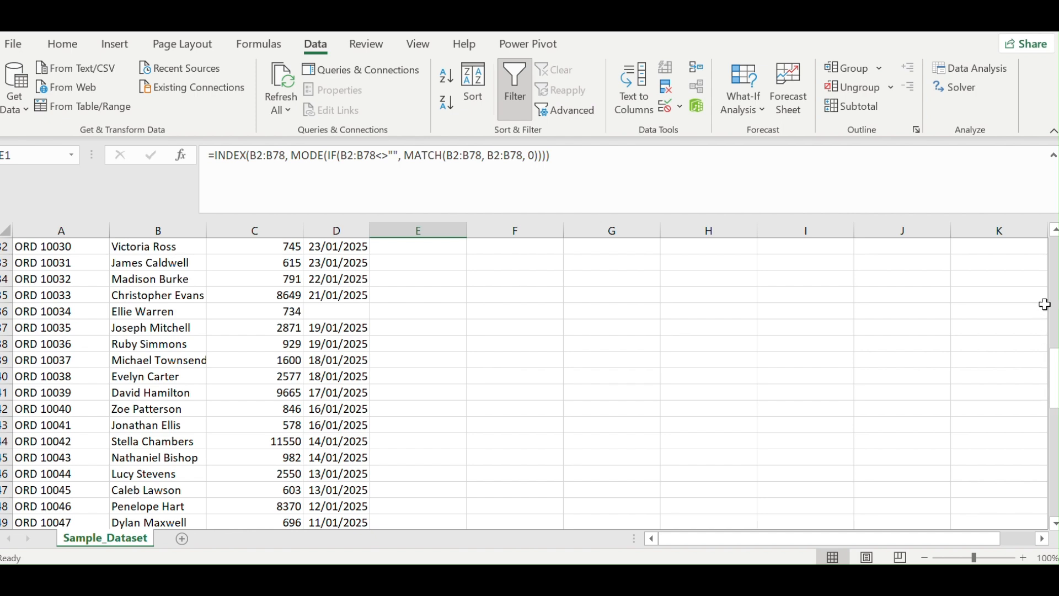
pyautogui.click(1054, 285)
pyautogui.click(1054, 284)
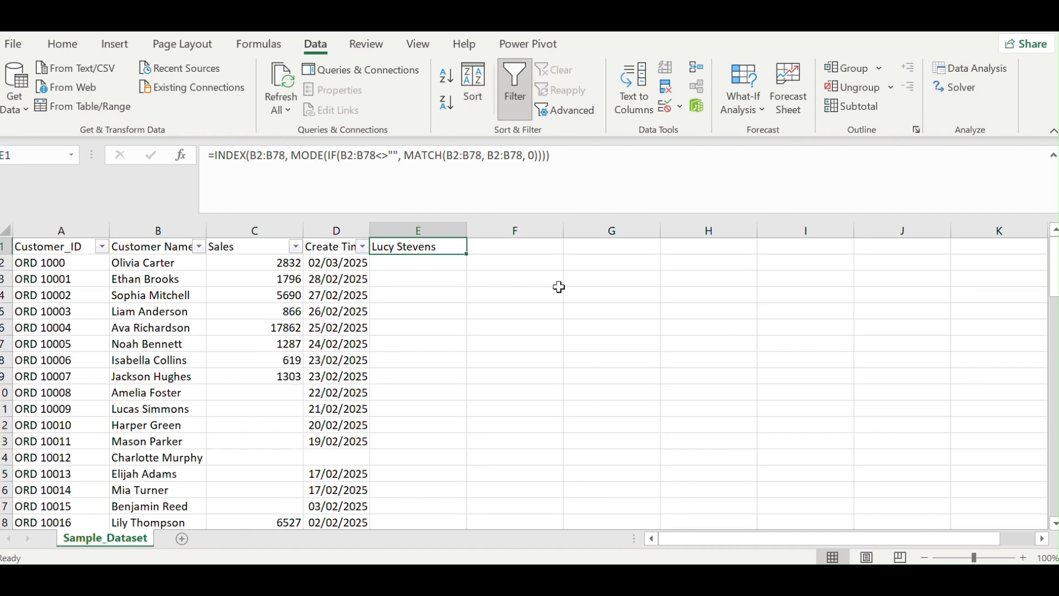
# Start an IF formula in F1 with the logical test B2="" and move on to the value-if-true argument
pyautogui.click(516, 246)
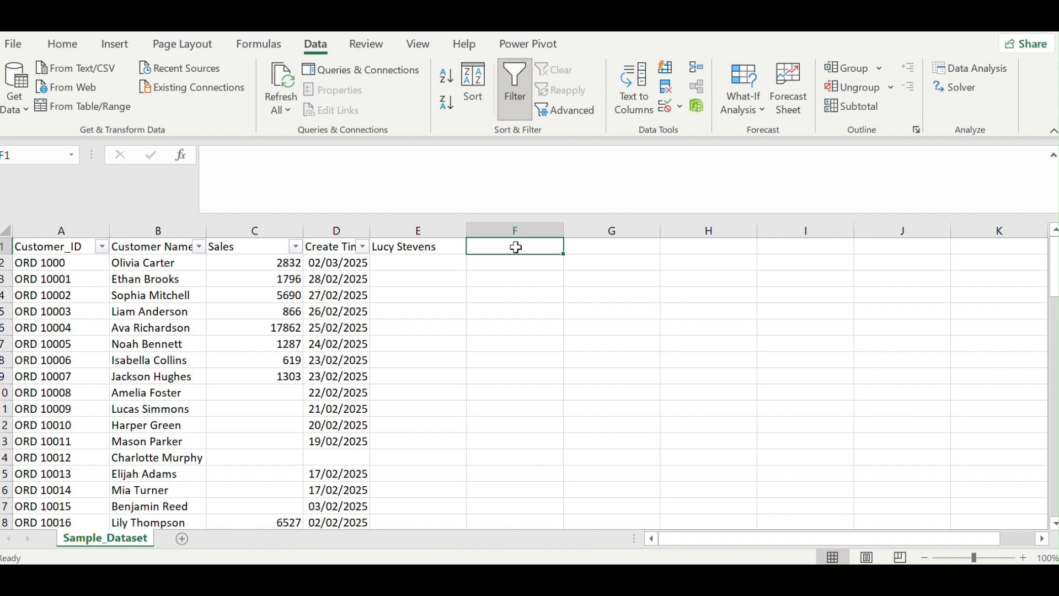
pyautogui.write('=')
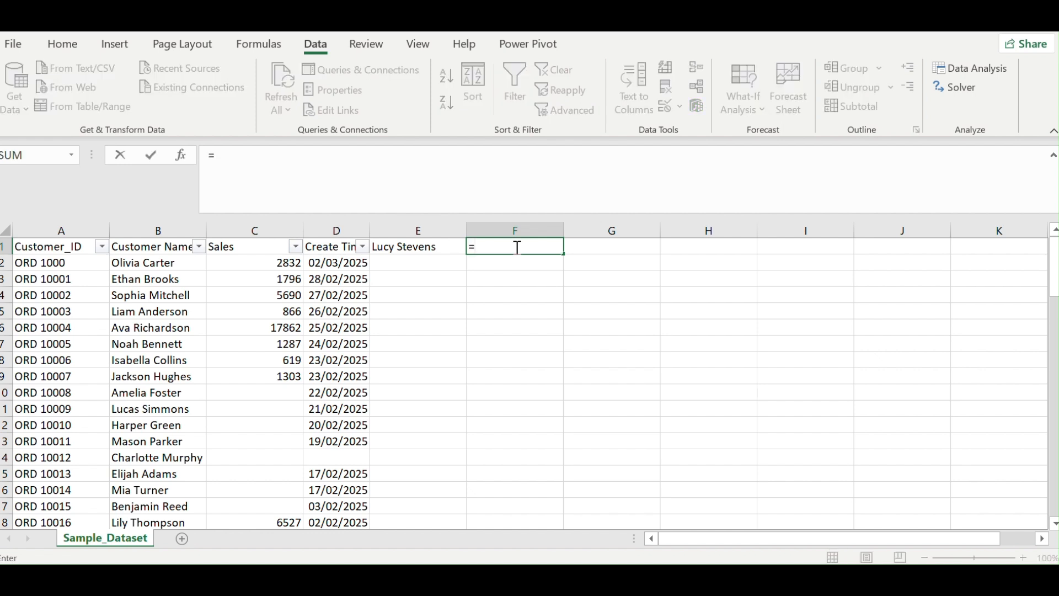
pyautogui.write('if')
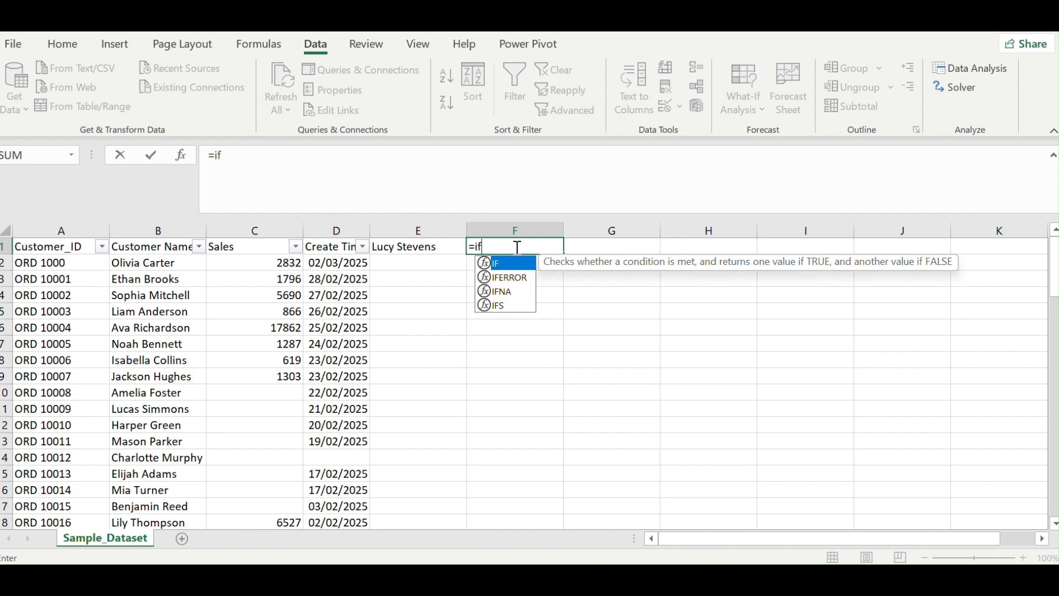
pyautogui.doubleClick(503, 264)
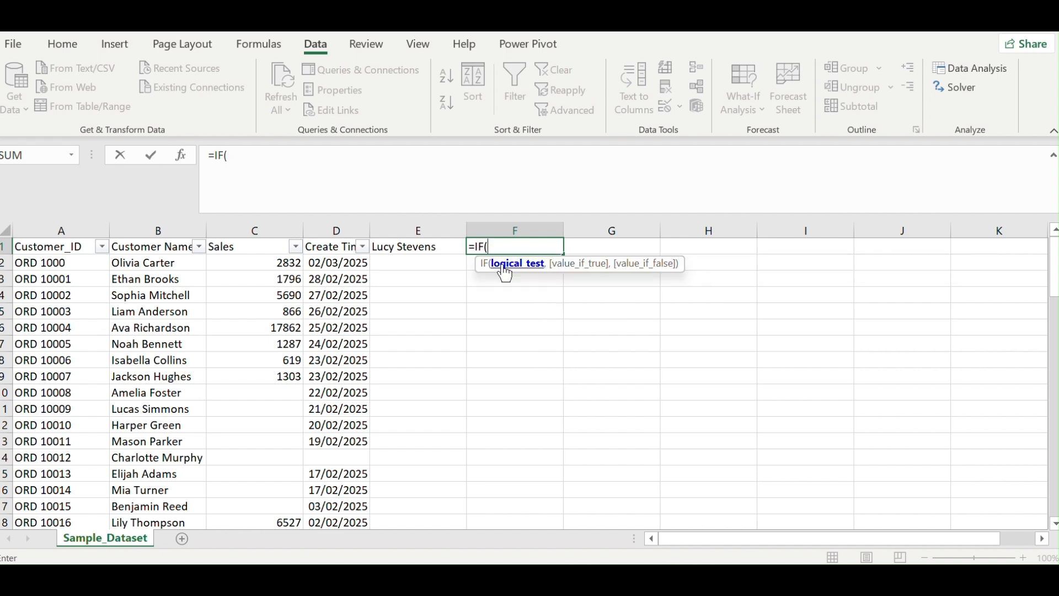
pyautogui.click(166, 267)
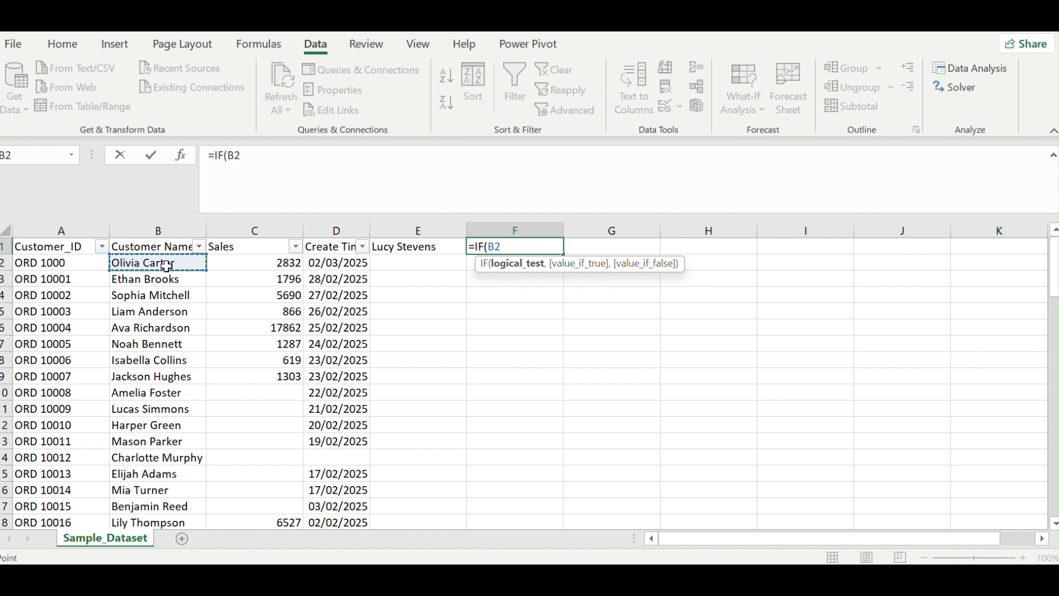
pyautogui.write('=')
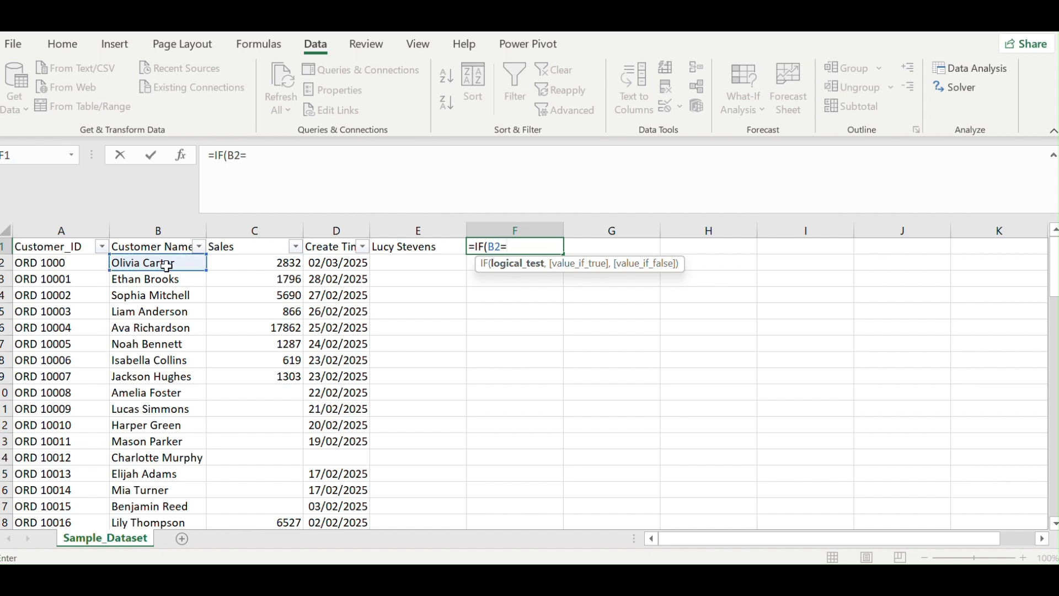
pyautogui.write('"",')
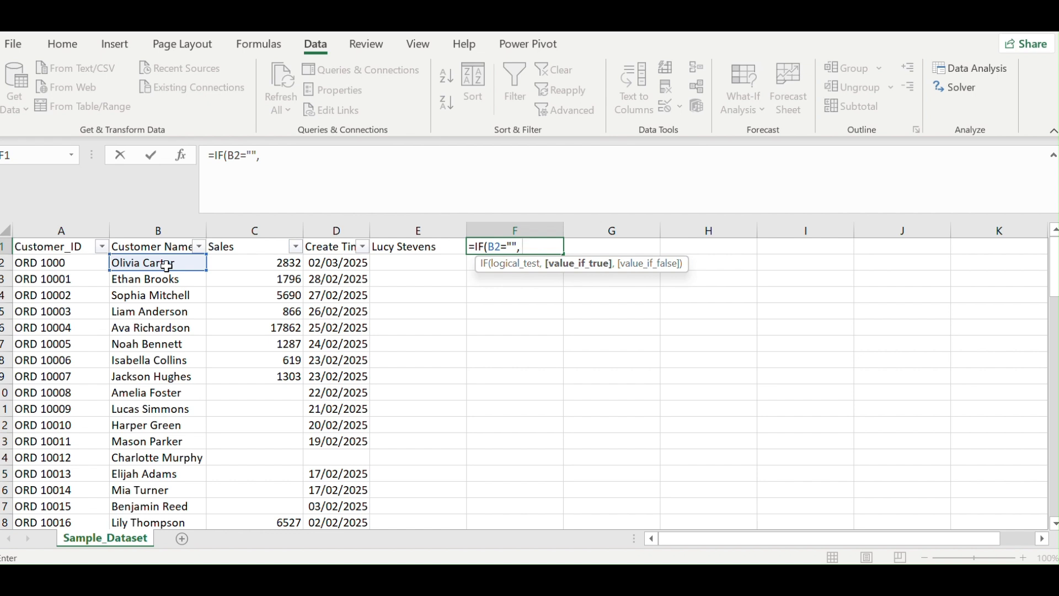
# Set the IF value-if-true argument to the absolute reference $B$1 and move on to the value-if-false argument
pyautogui.click(163, 264)
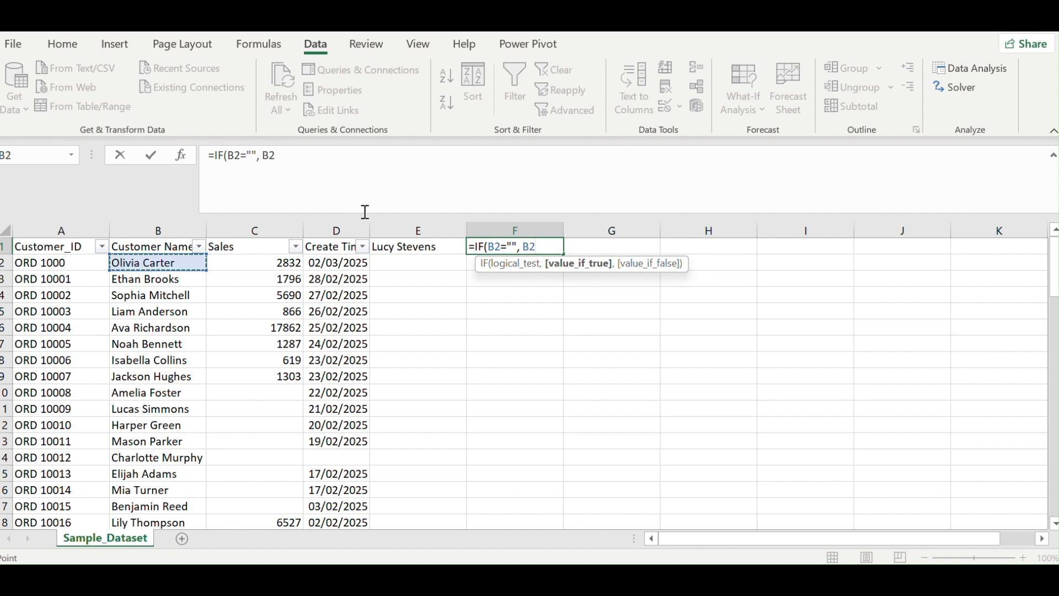
pyautogui.click(525, 247)
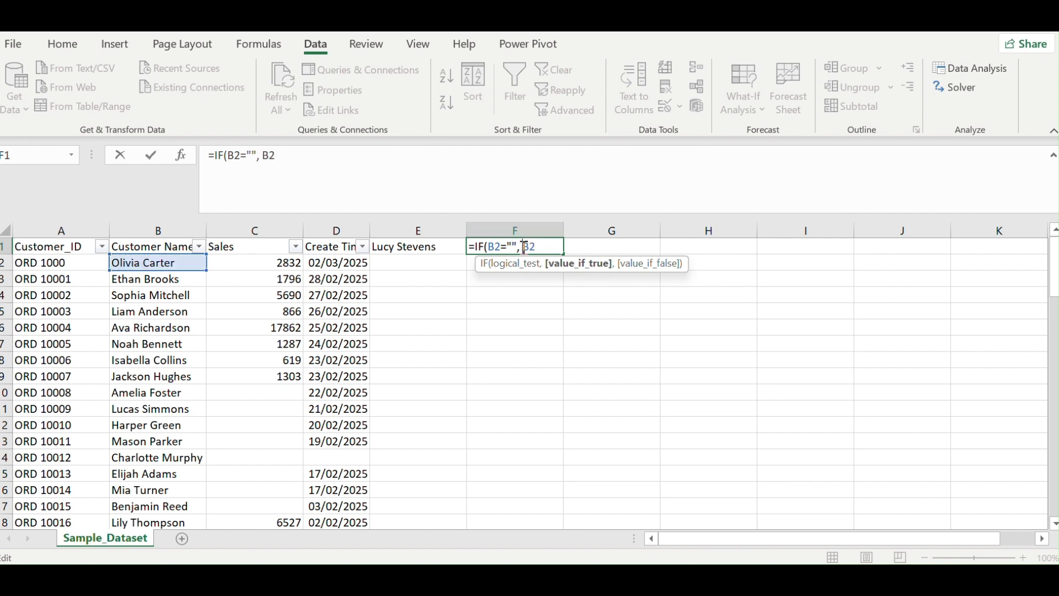
pyautogui.write('$B$')
pyautogui.press('BackSpace')
pyautogui.write('1')
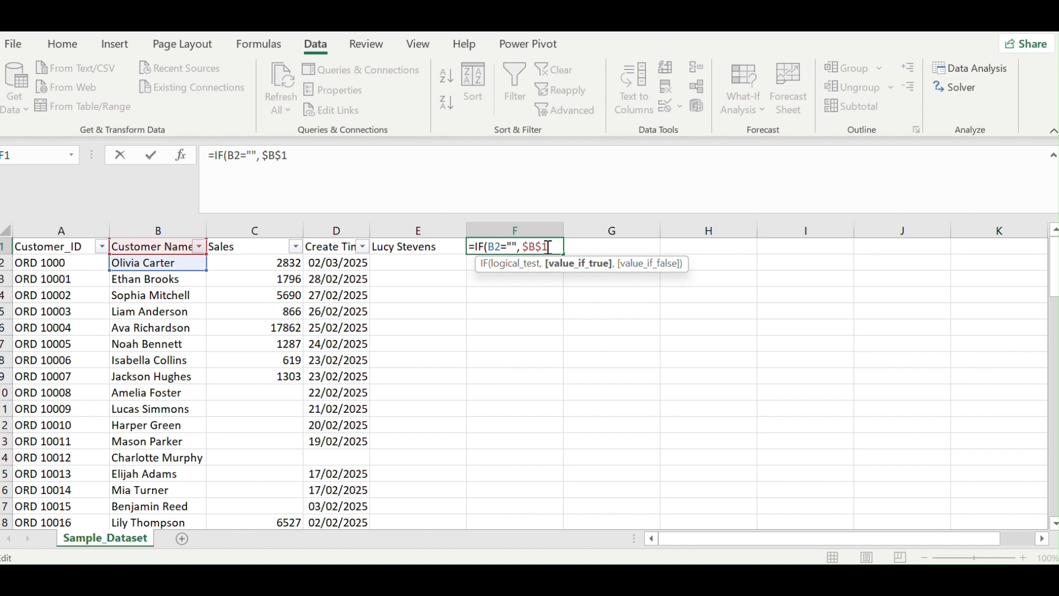
pyautogui.write(',')
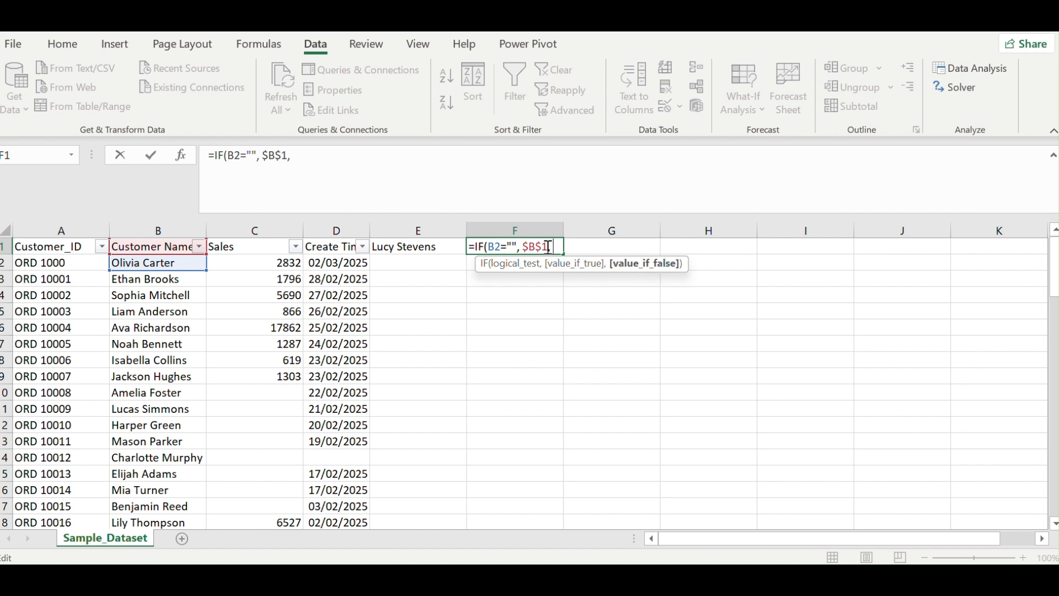
# Set the value-if-false argument to B2, close the IF function and enter the formula in F1
pyautogui.click(167, 263)
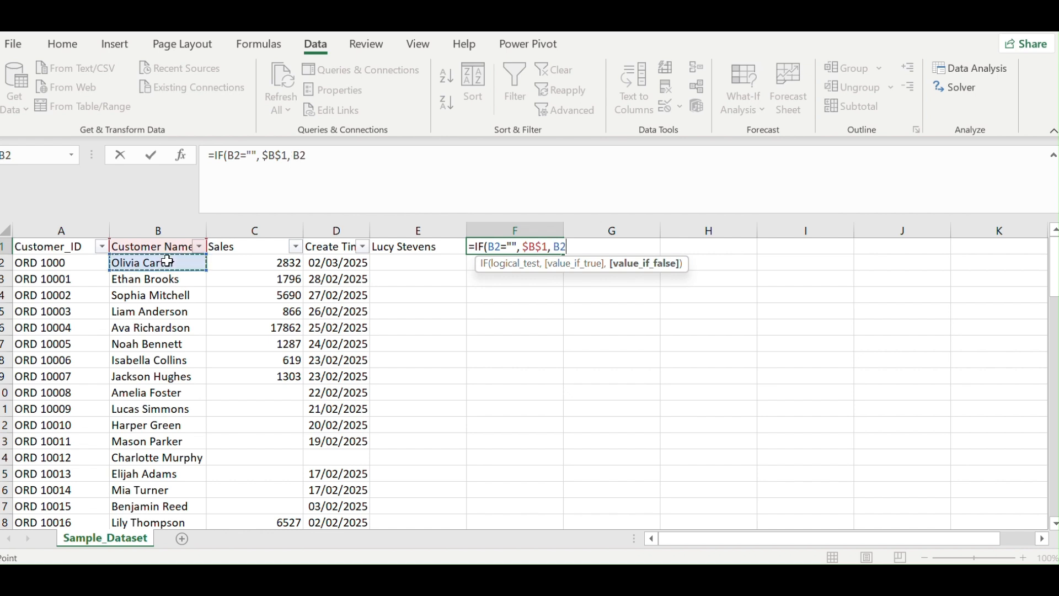
pyautogui.write(')')
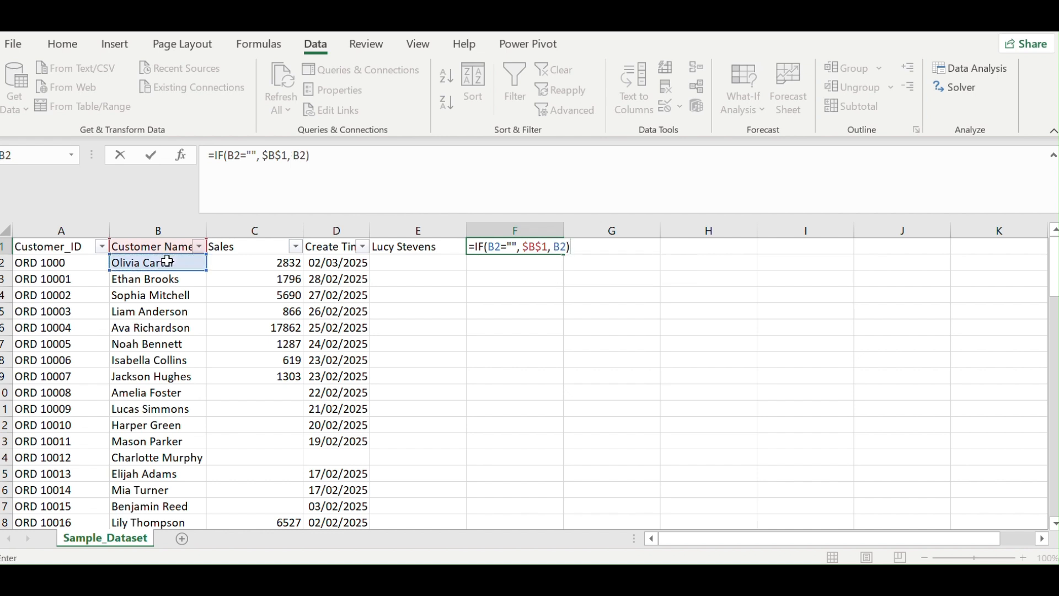
pyautogui.press('Return')
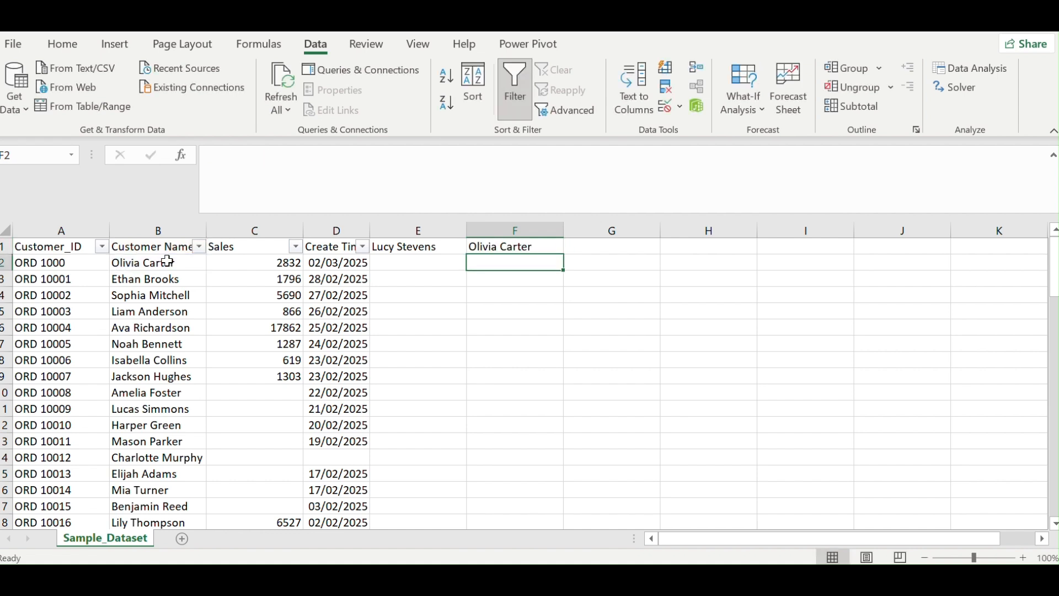
# Move the IF formula from F1 to F2, fill it down column F and check the filled rows
pyautogui.click(522, 250)
pyautogui.moveTo(521, 250); pyautogui.dragTo(481, 262)
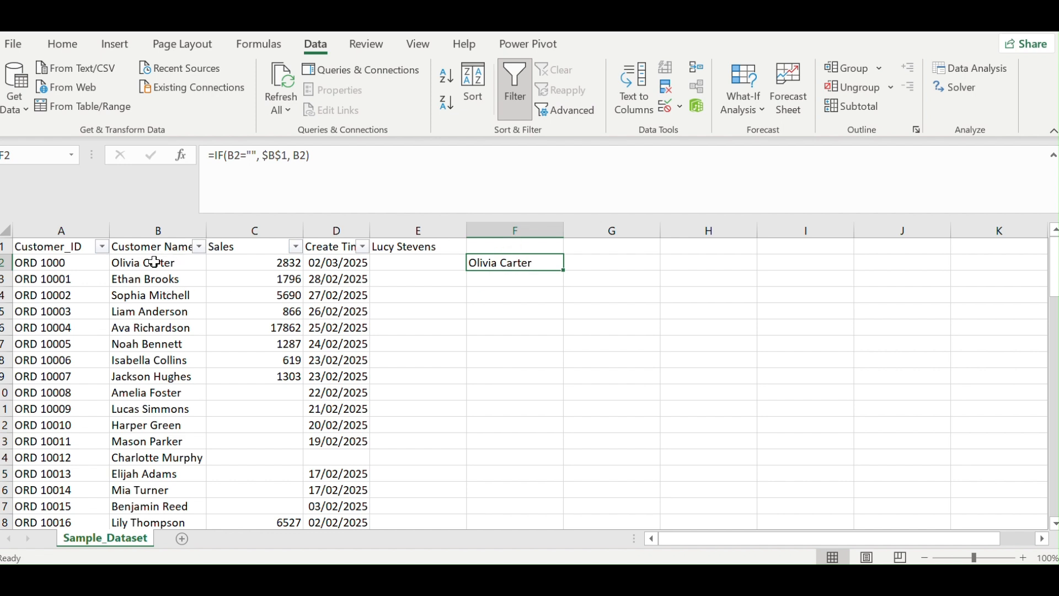
pyautogui.moveTo(564, 269); pyautogui.dragTo(564, 269)
pyautogui.doubleClick(564, 269)
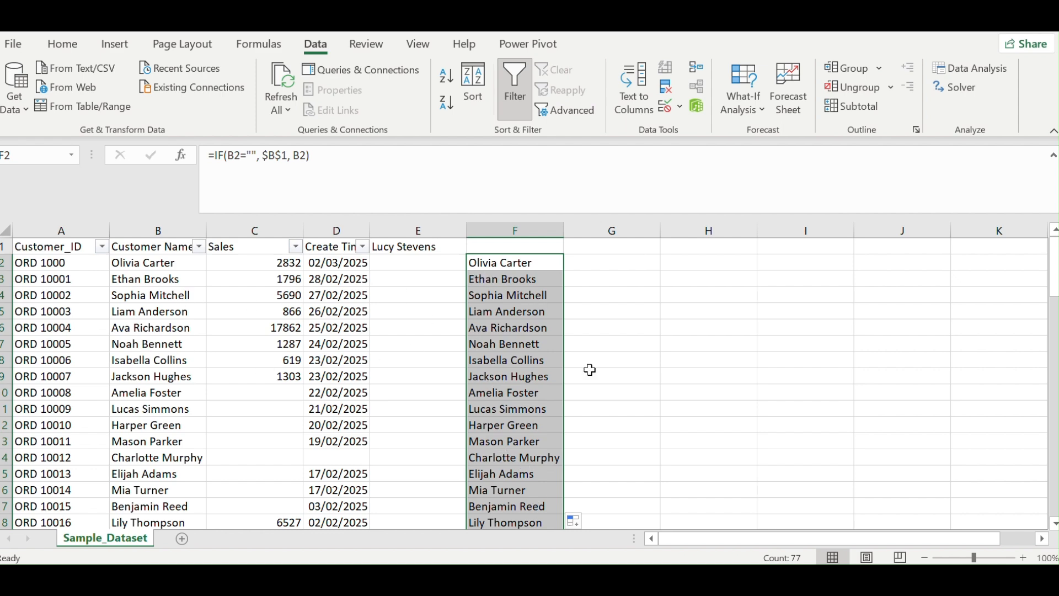
pyautogui.moveTo(1055, 310); pyautogui.dragTo(1054, 453)
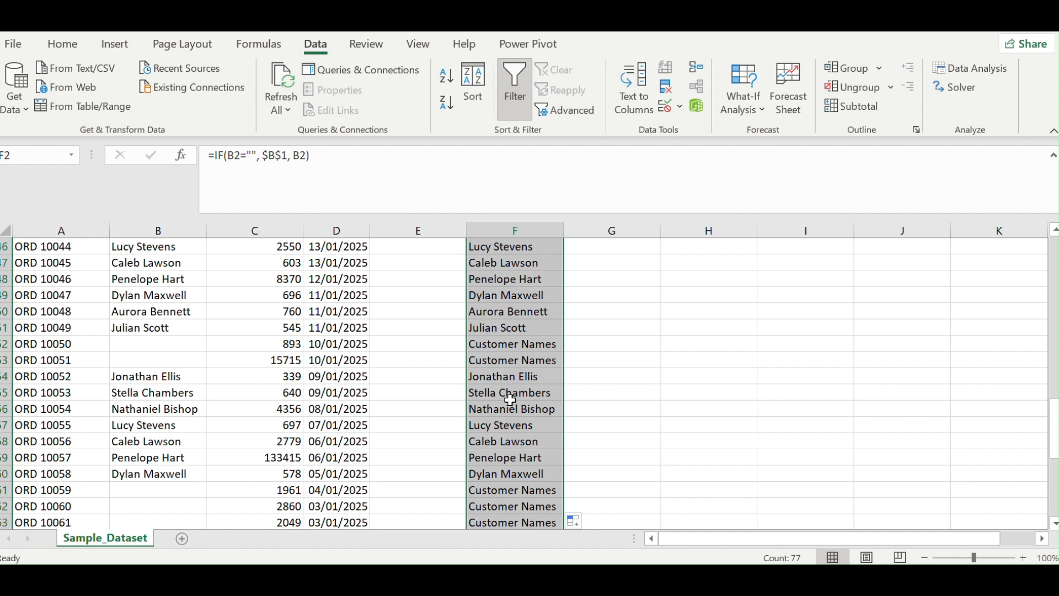
pyautogui.moveTo(1047, 437); pyautogui.dragTo(1018, 188)
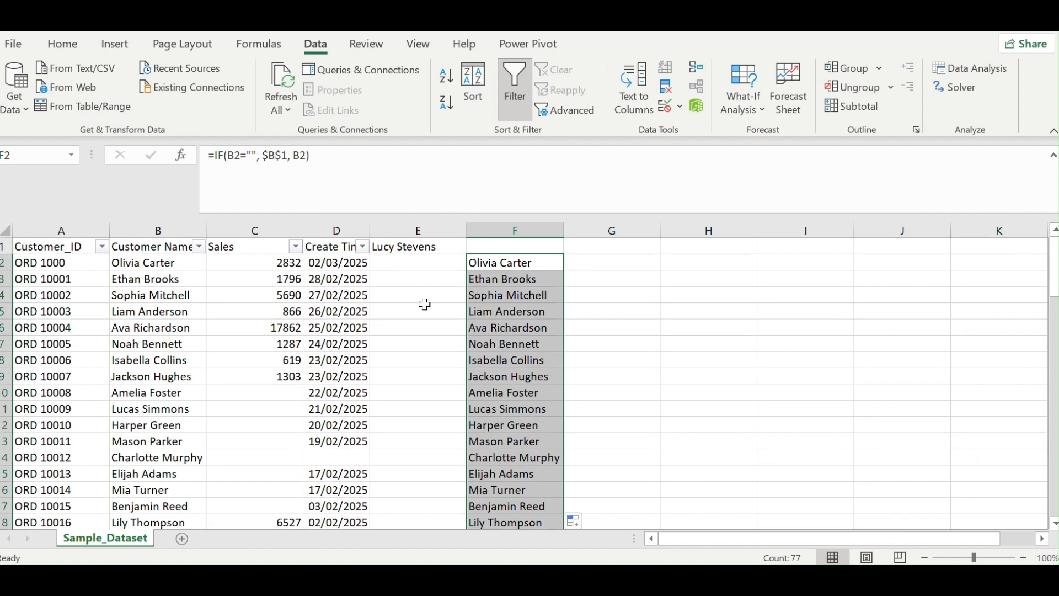
# Change the value-if-true reference in F2's formula to $B$2
pyautogui.click(286, 155)
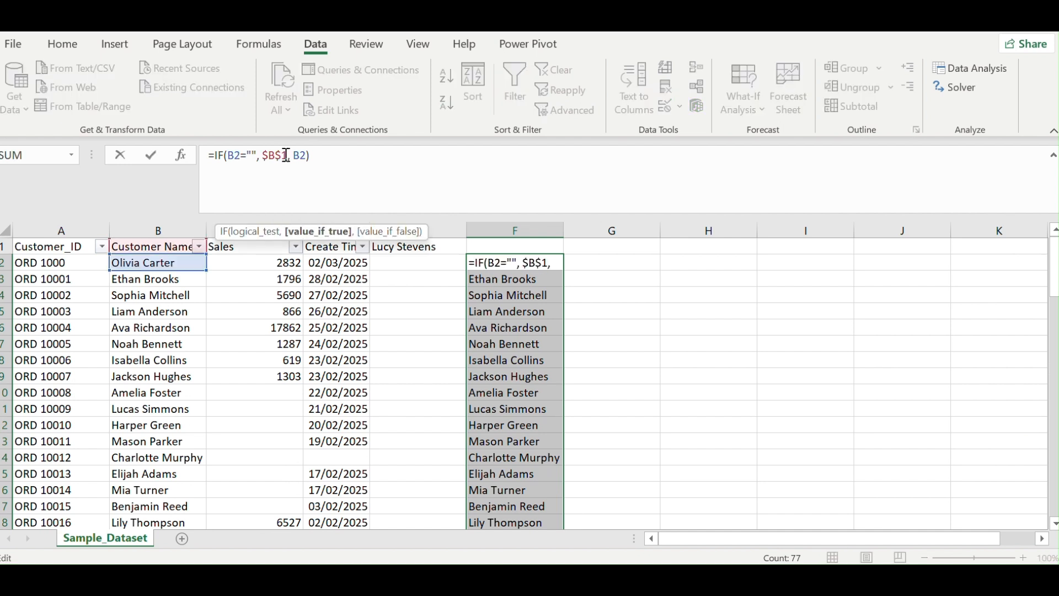
pyautogui.press('BackSpace')
pyautogui.write('2')
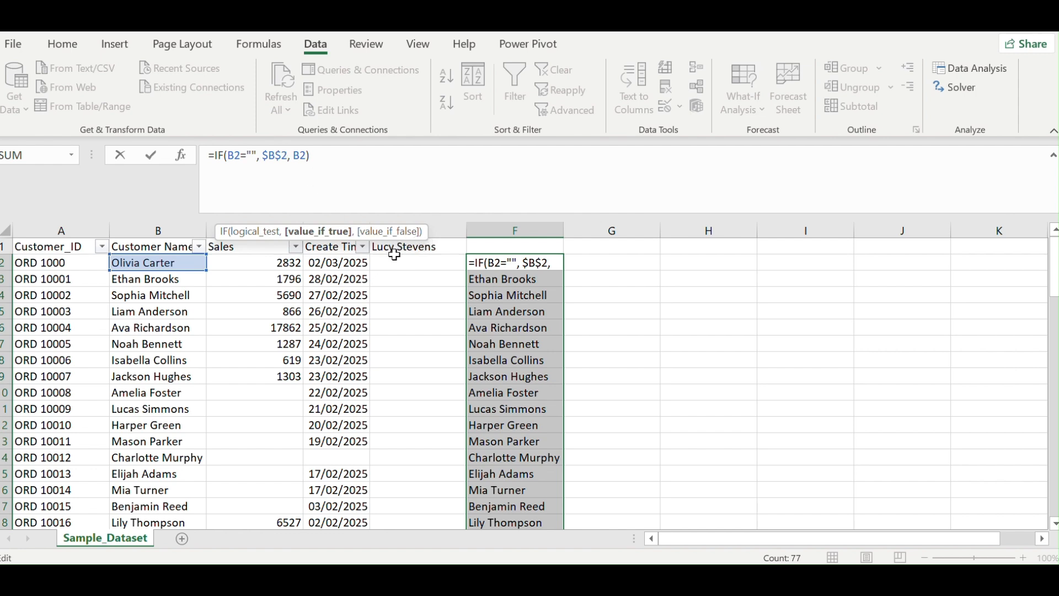
# Replace the value-if-true argument in F2's formula with the absolute reference $E$1 and enter the formula
pyautogui.click(288, 157)
pyautogui.press('BackSpace')
pyautogui.press('BackSpace')
pyautogui.press('BackSpace')
pyautogui.press('BackSpace')
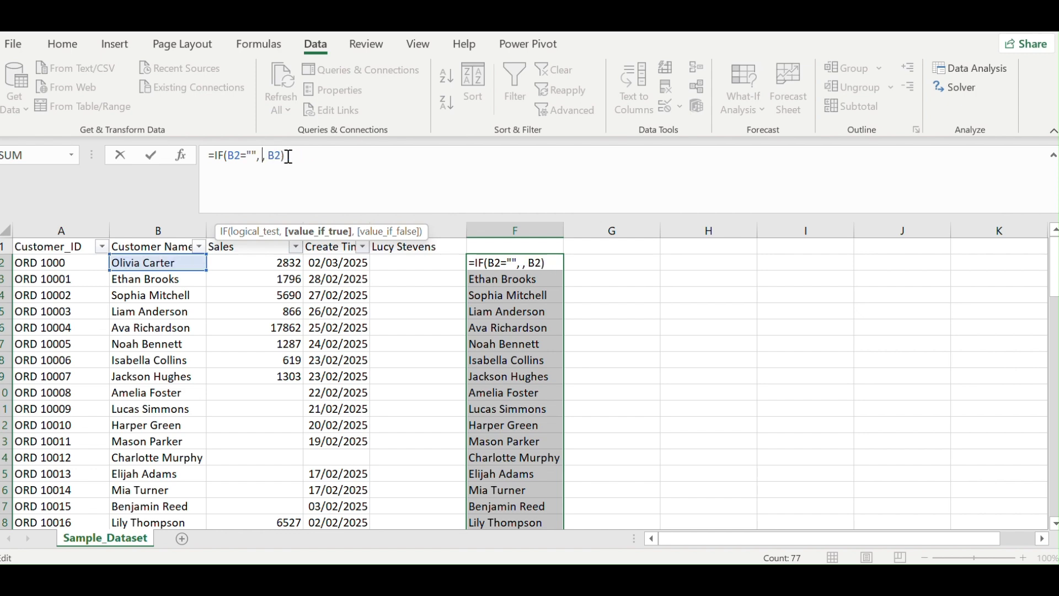
pyautogui.click(424, 248)
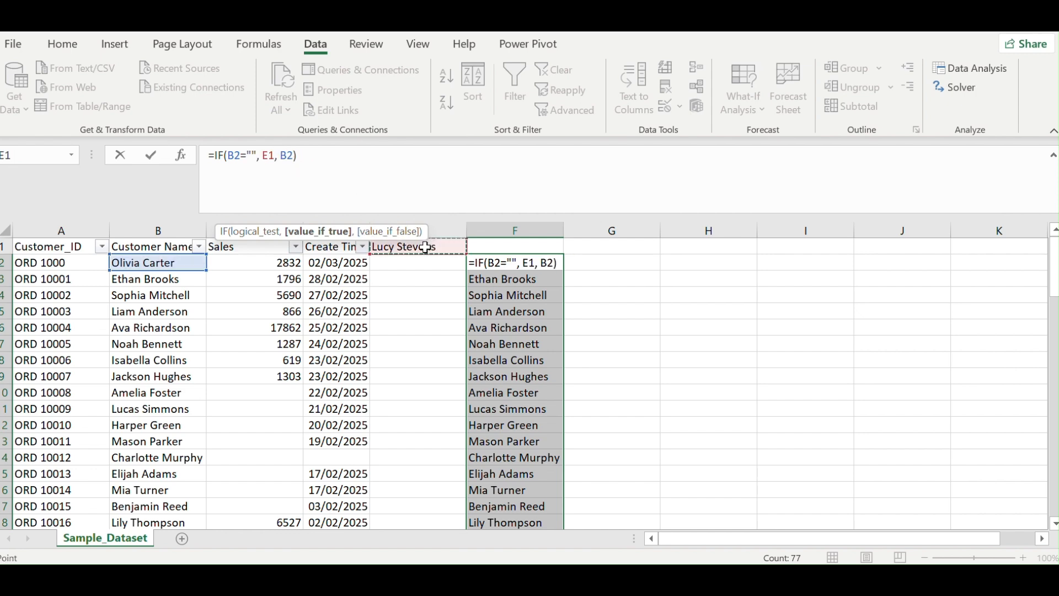
pyautogui.click(264, 156)
pyautogui.write('$E$')
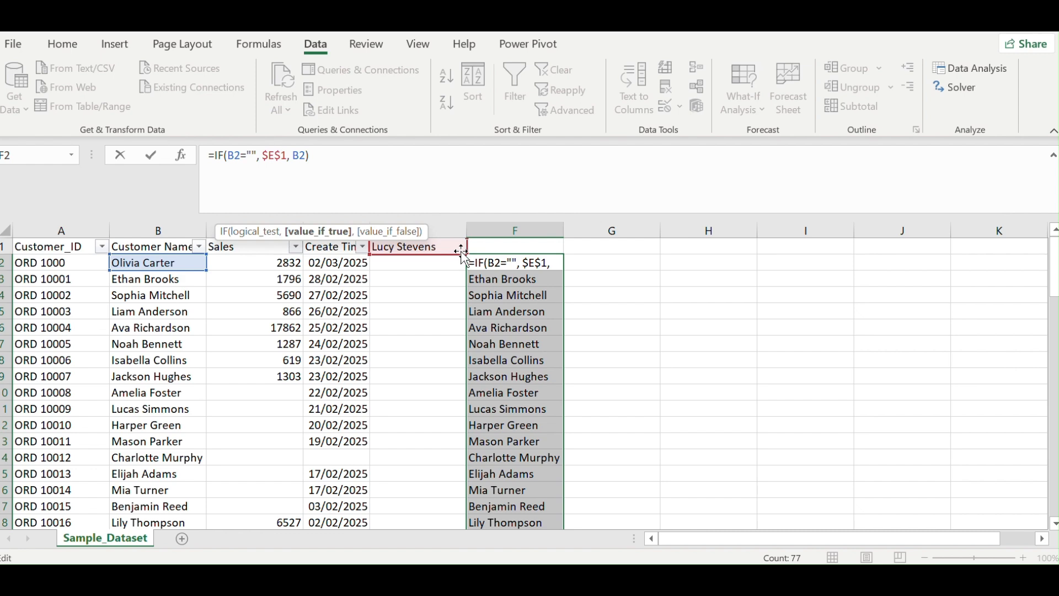
pyautogui.press('Return')
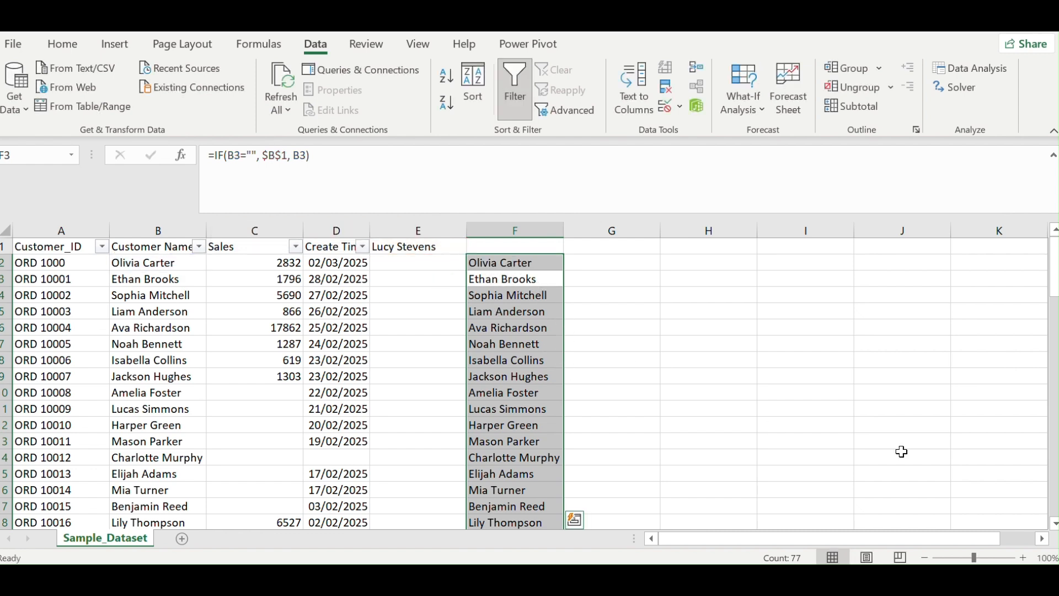
# Fill the edited formula from F2 down column F and check the rows whose customer name is blank
pyautogui.click(1055, 524)
pyautogui.click(1055, 524)
pyautogui.scroll(-13, 1055, 524)
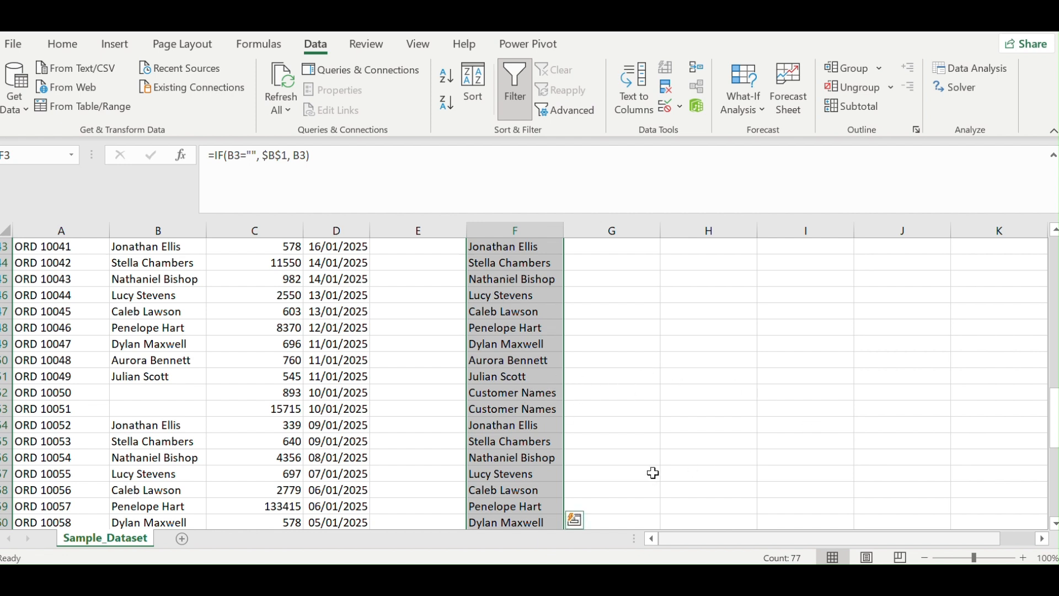
pyautogui.click(510, 408)
pyautogui.moveTo(1051, 436); pyautogui.dragTo(1051, 289)
pyautogui.click(549, 267)
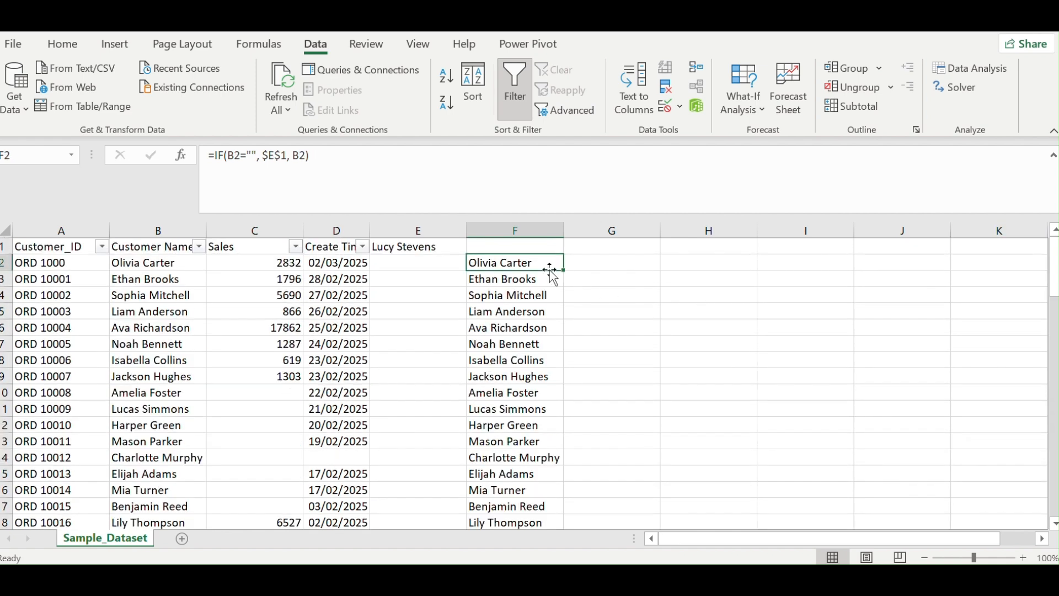
pyautogui.doubleClick(562, 270)
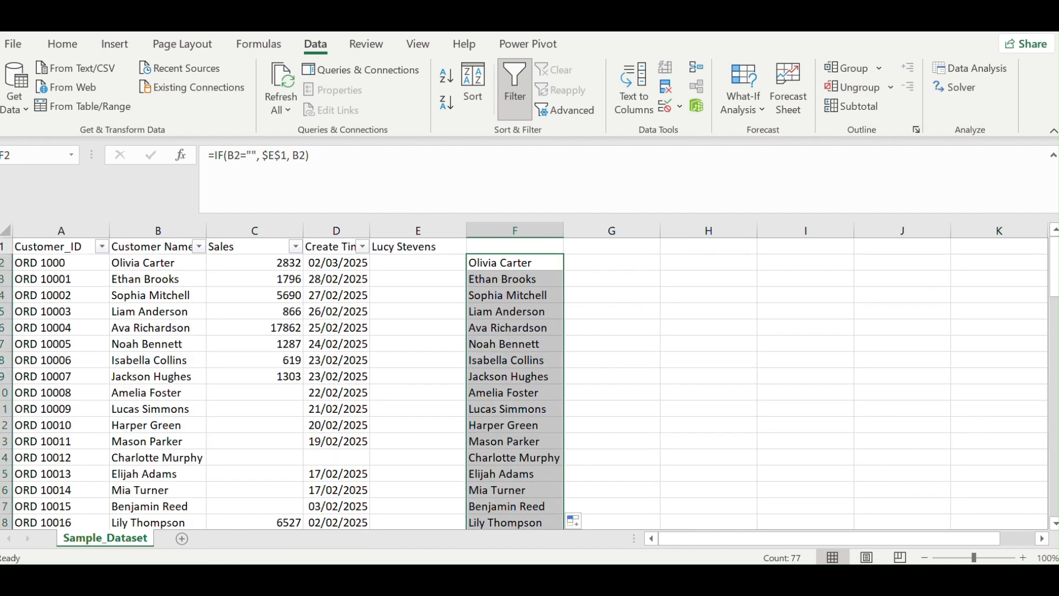
pyautogui.moveTo(1052, 269); pyautogui.dragTo(1052, 414)
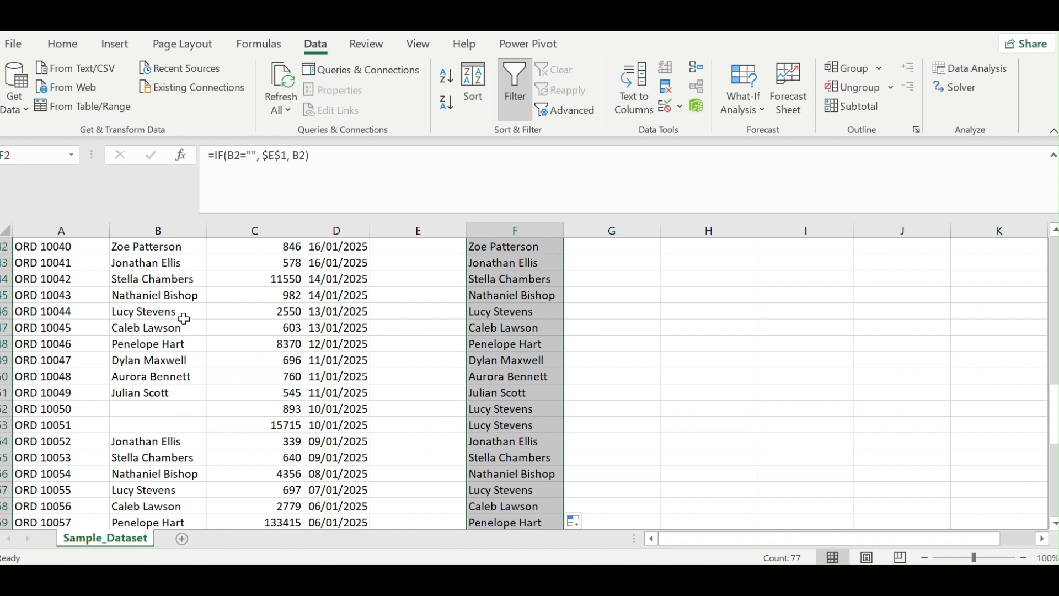
pyautogui.moveTo(1053, 411); pyautogui.dragTo(1054, 267)
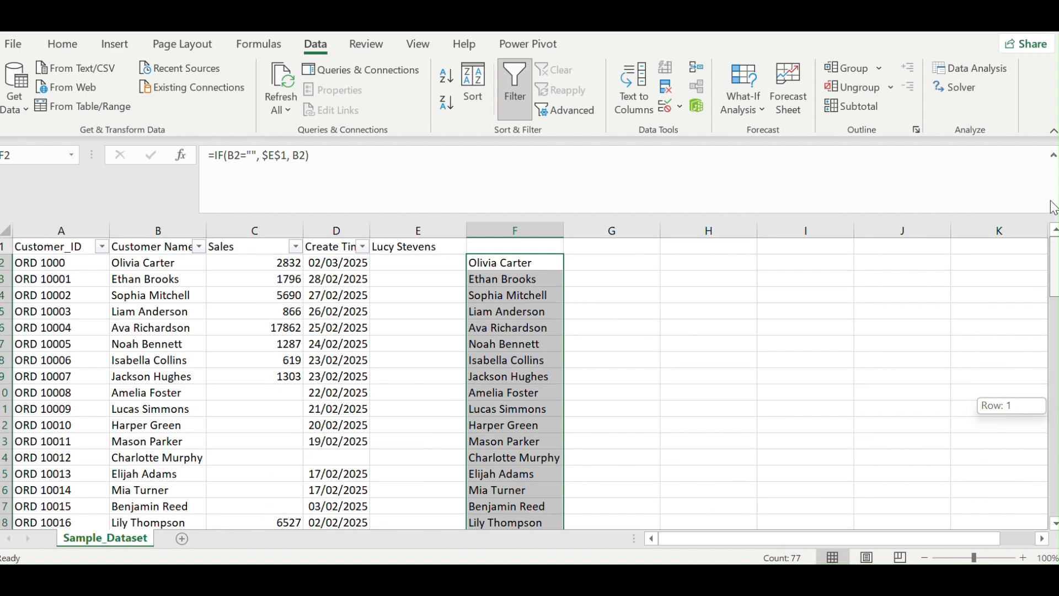
# Enter the header Customers_Name in F1 above the filled name column
pyautogui.doubleClick(489, 246)
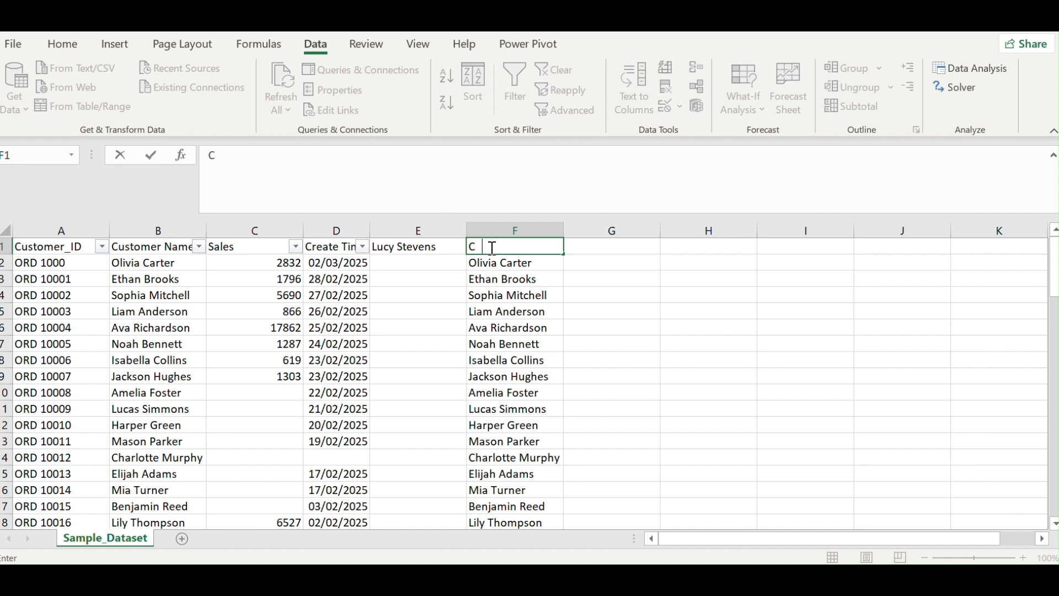
pyautogui.write('Customers_Name')
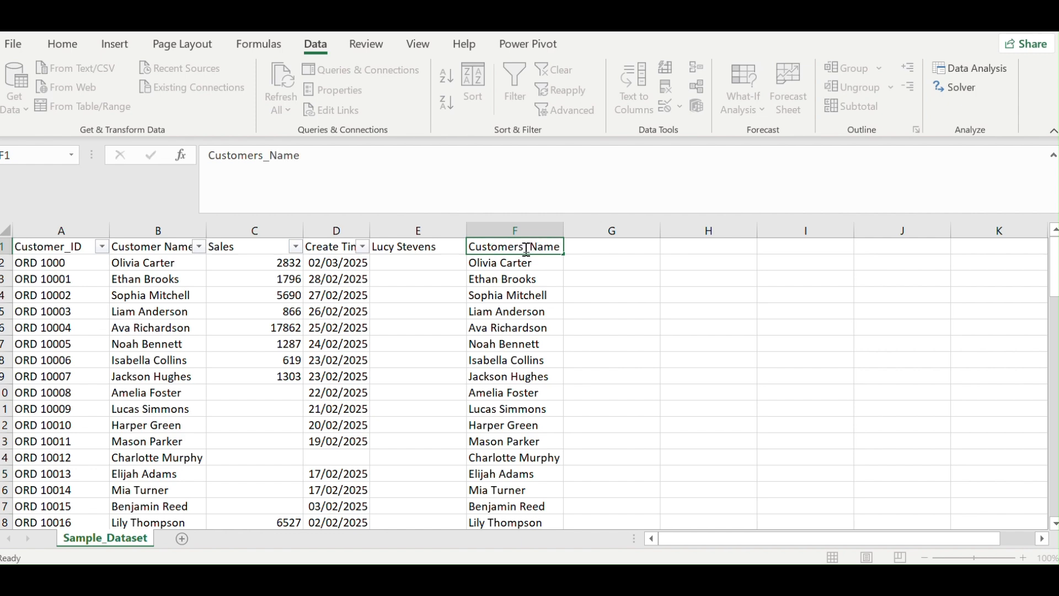
pyautogui.press('Return')
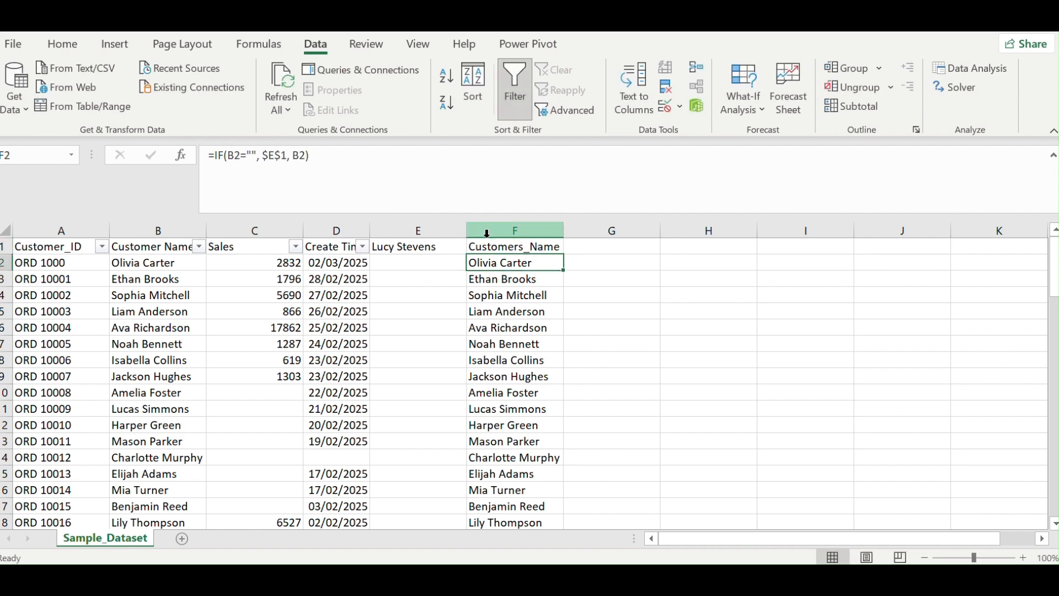
# Try clearing the contents of the original Customer Names column B, and undo the deletion
pyautogui.click(160, 227)
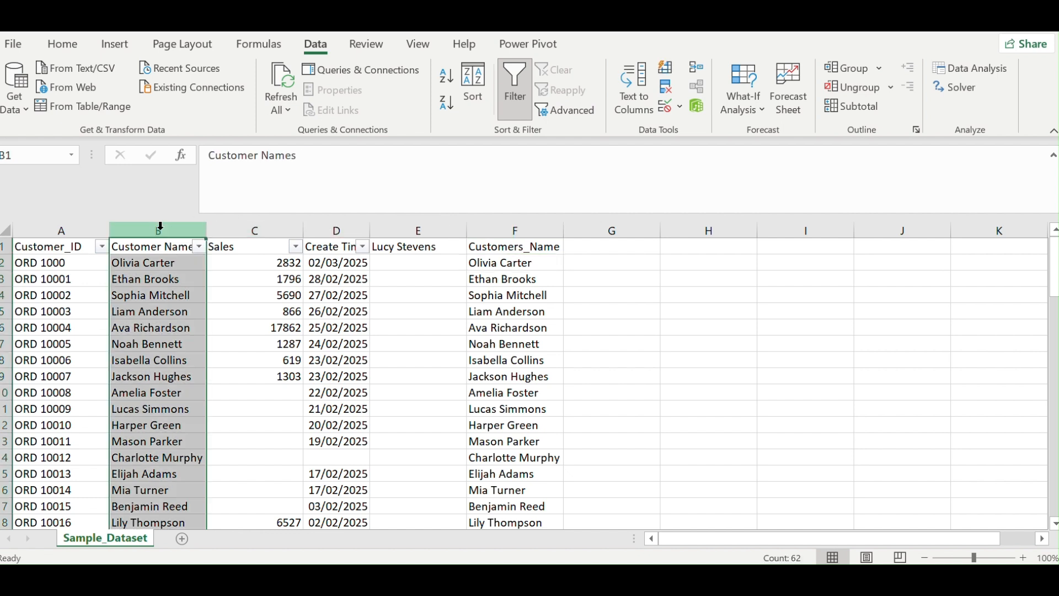
pyautogui.press('Delete')
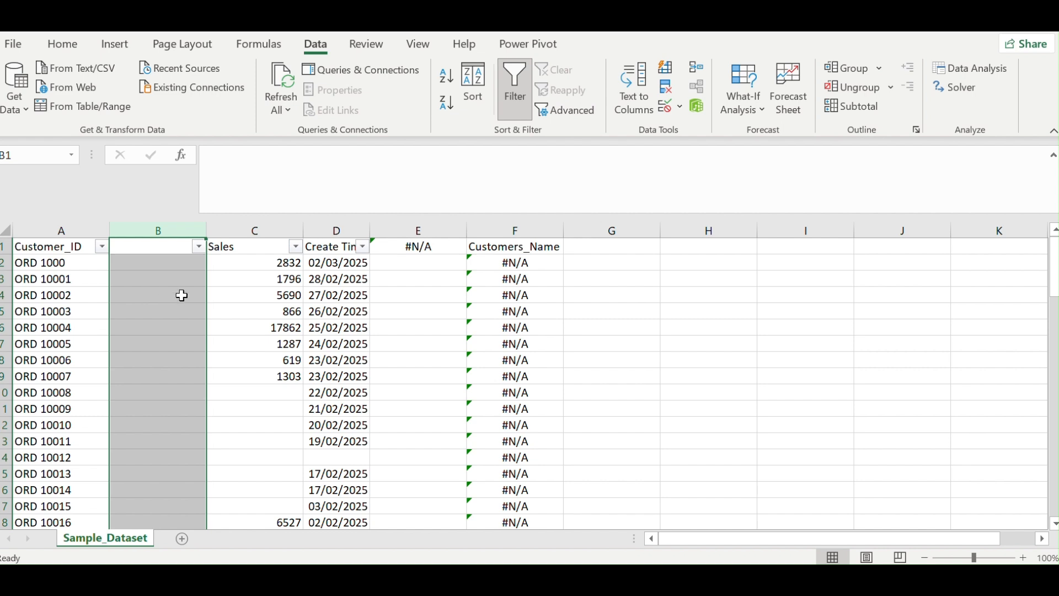
pyautogui.hotkey('ctrl', 'z')
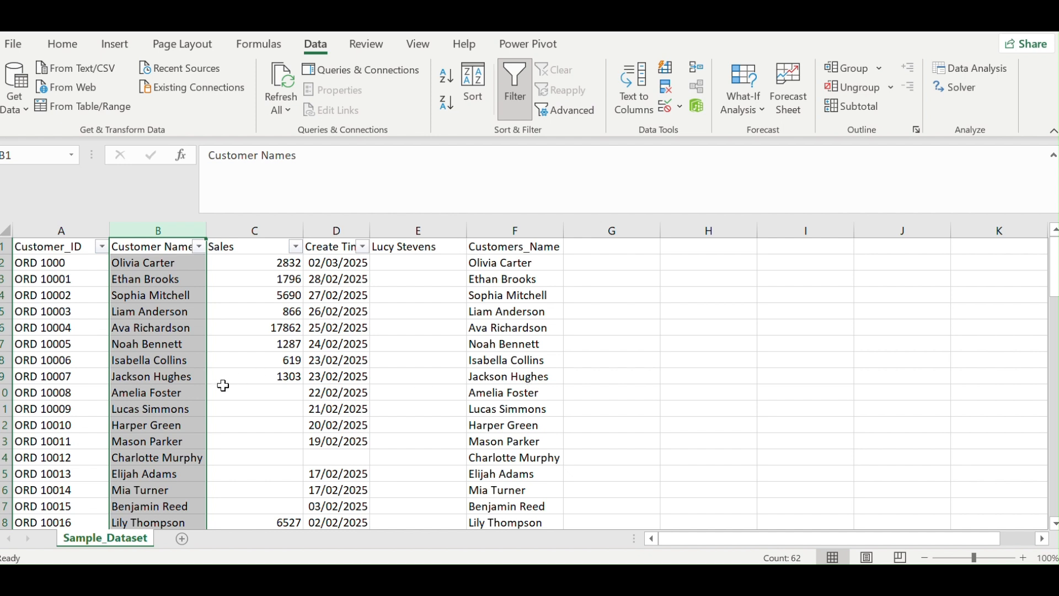
# Enter =AVERAGE(C2:C78) in cell G1 to calculate the average of the Sales column
pyautogui.click(417, 246)
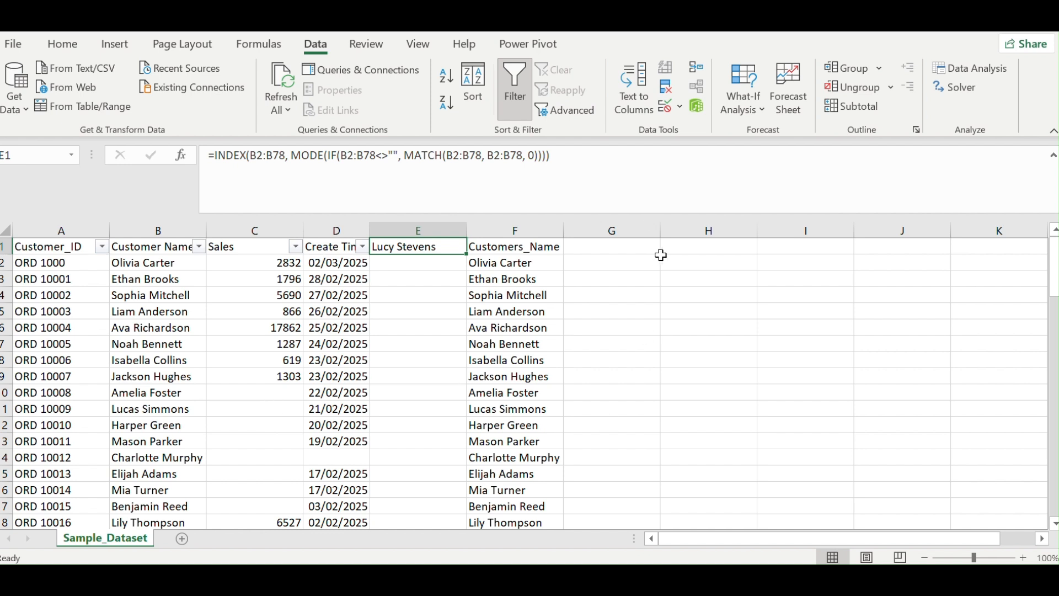
pyautogui.click(638, 249)
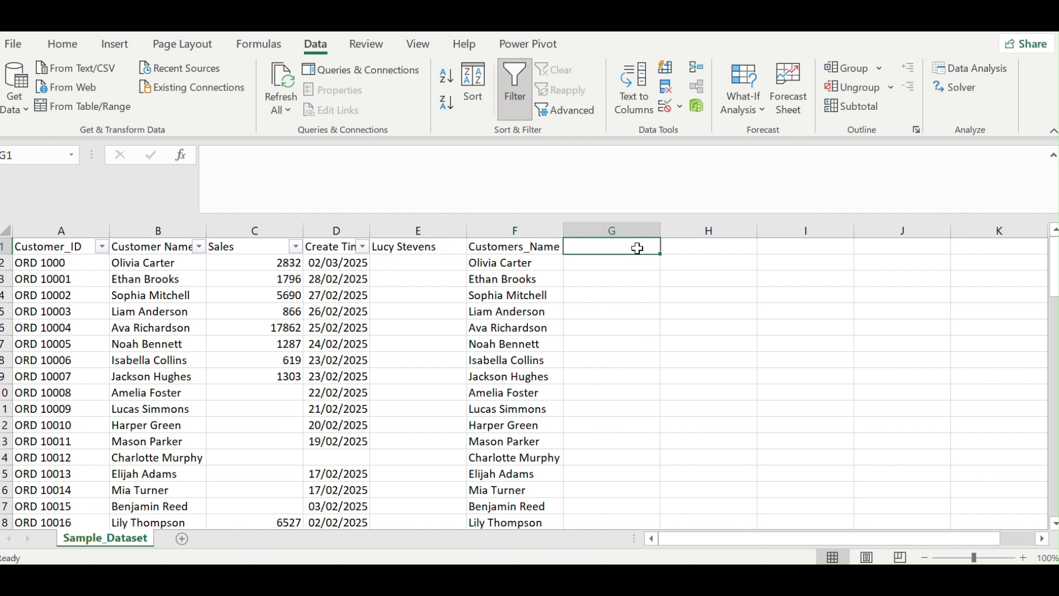
pyautogui.write('=av')
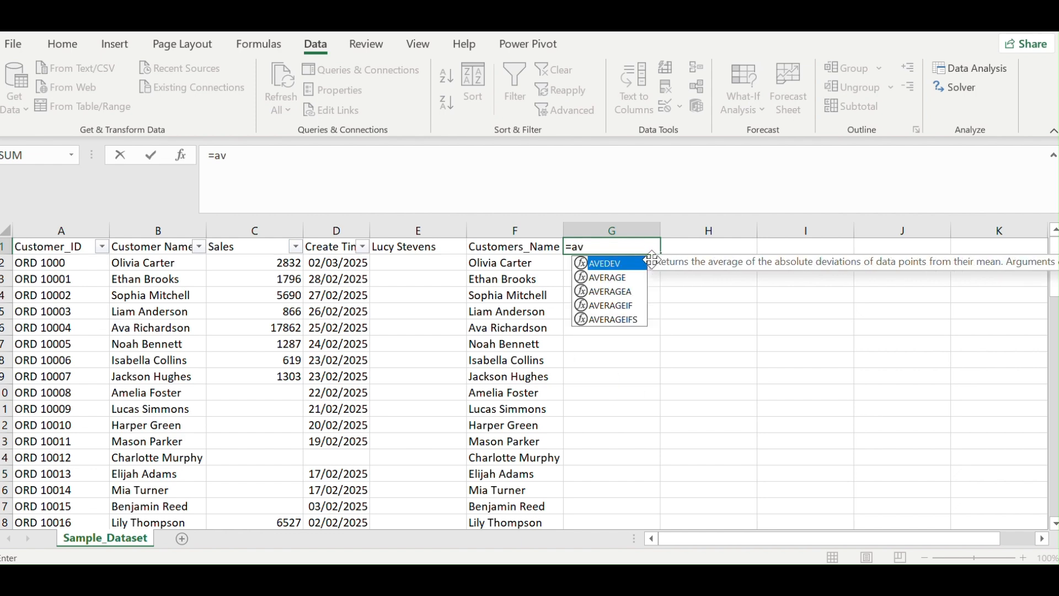
pyautogui.doubleClick(608, 278)
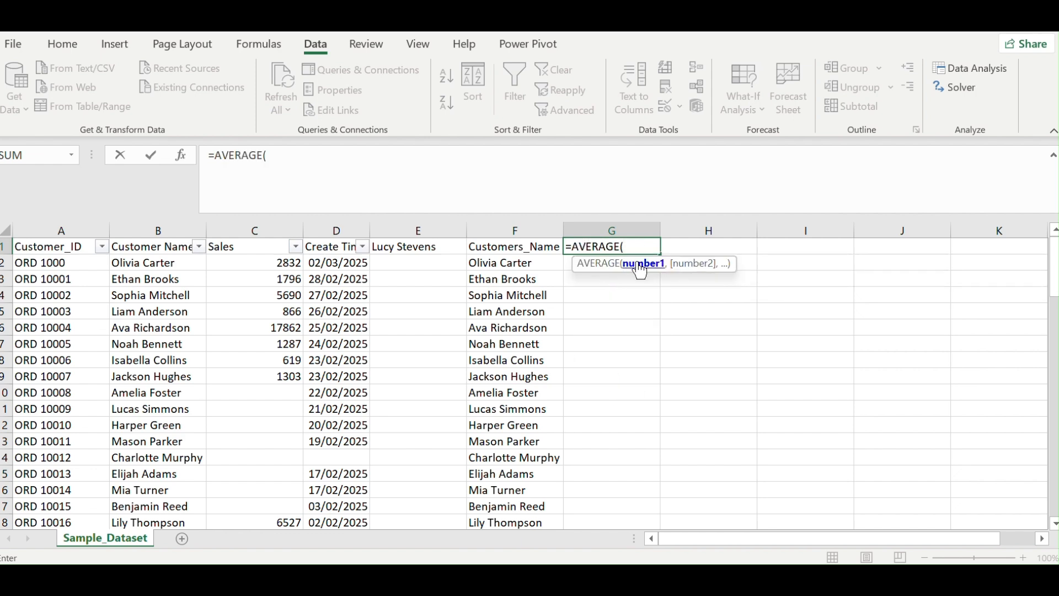
pyautogui.click(271, 267)
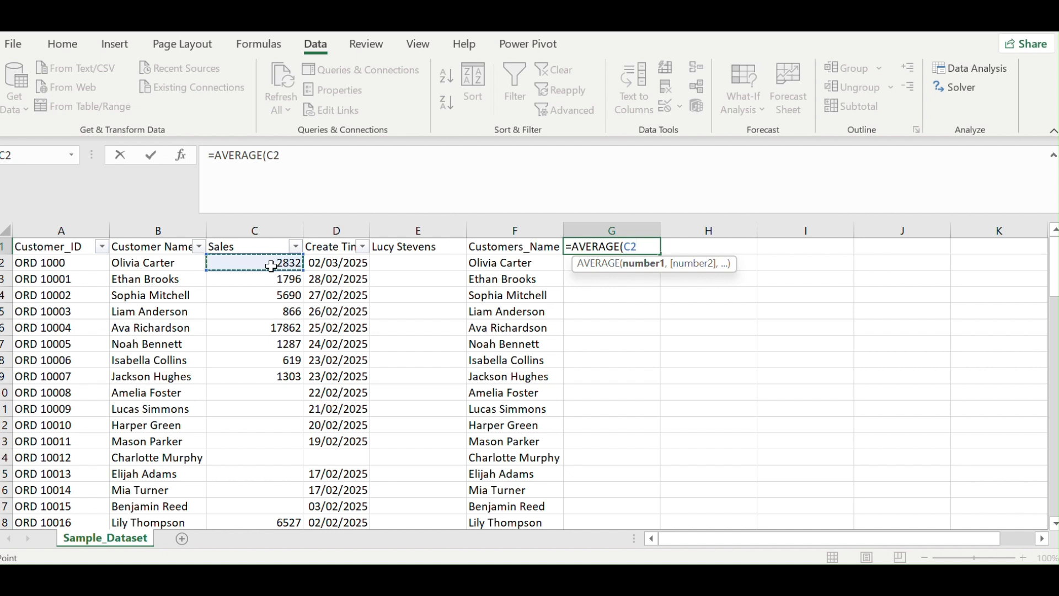
pyautogui.moveTo(271, 266); pyautogui.dragTo(276, 386)
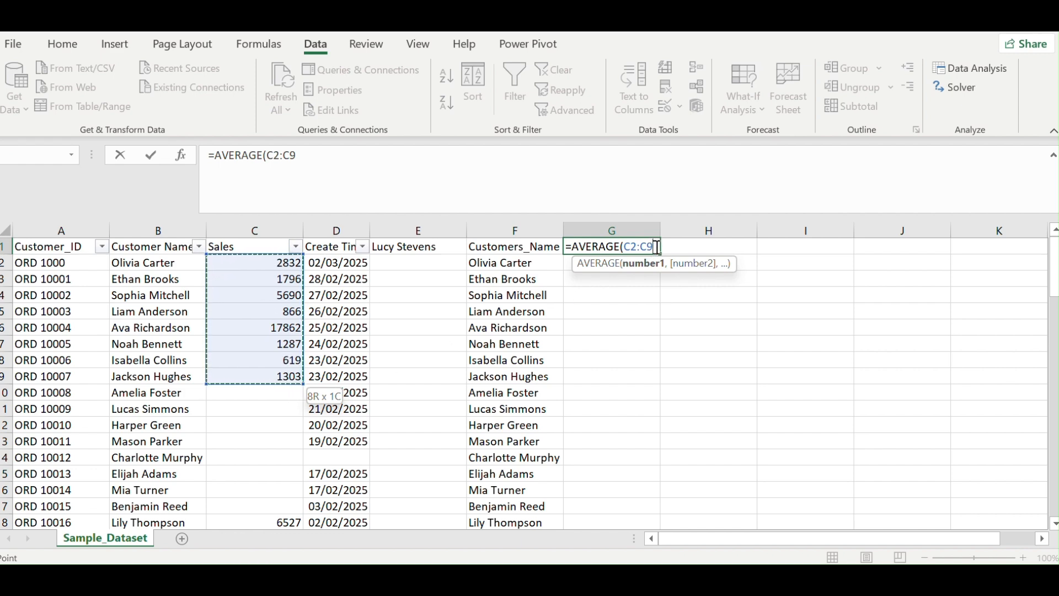
pyautogui.moveTo(1055, 264); pyautogui.dragTo(1004, 193)
pyautogui.press('BackSpace')
pyautogui.write('78')
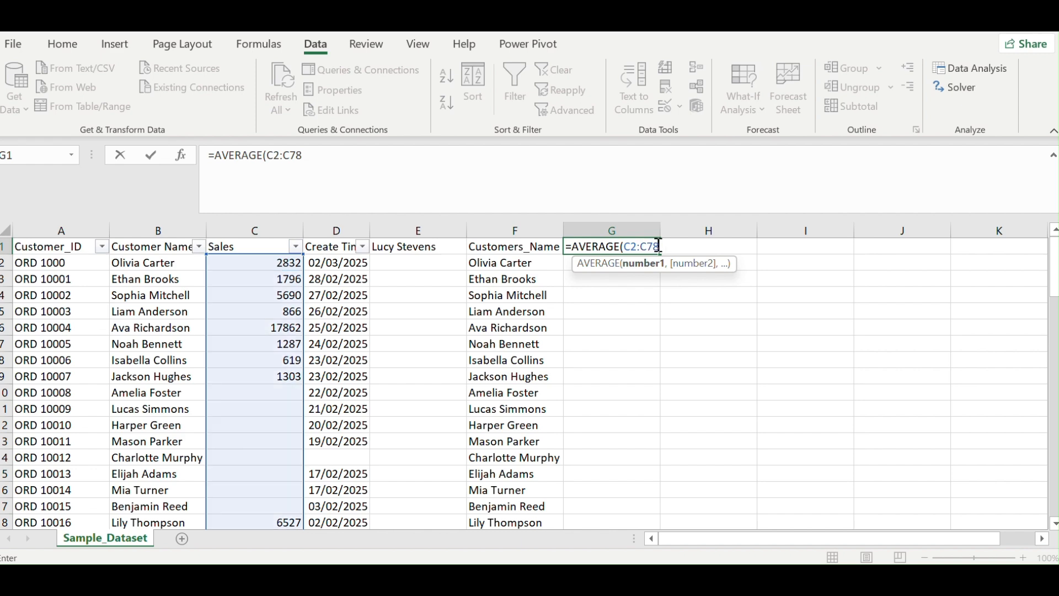
pyautogui.write(')')
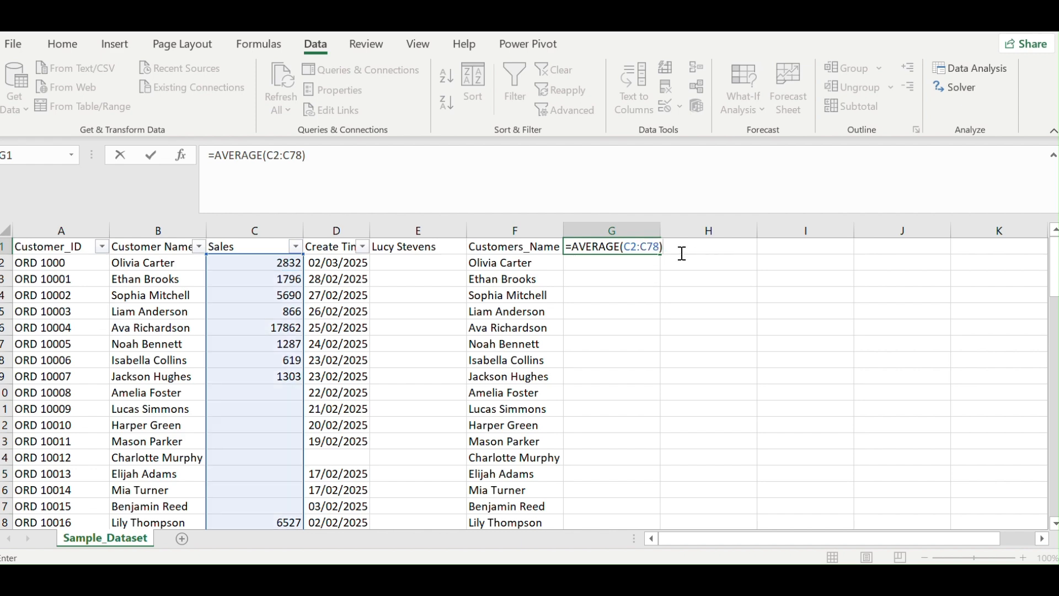
pyautogui.press('Return')
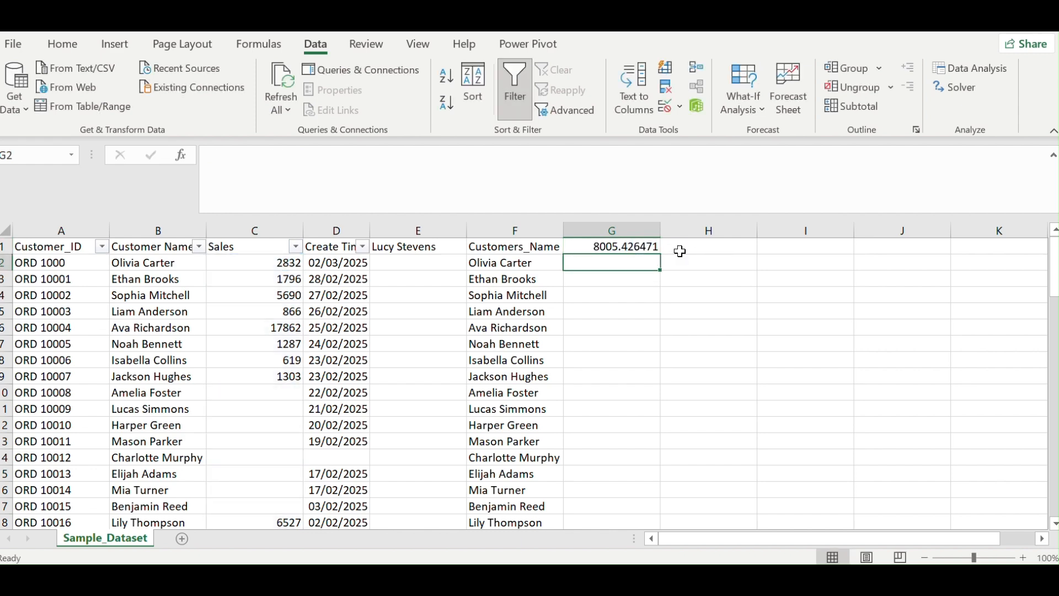
pyautogui.click(626, 249)
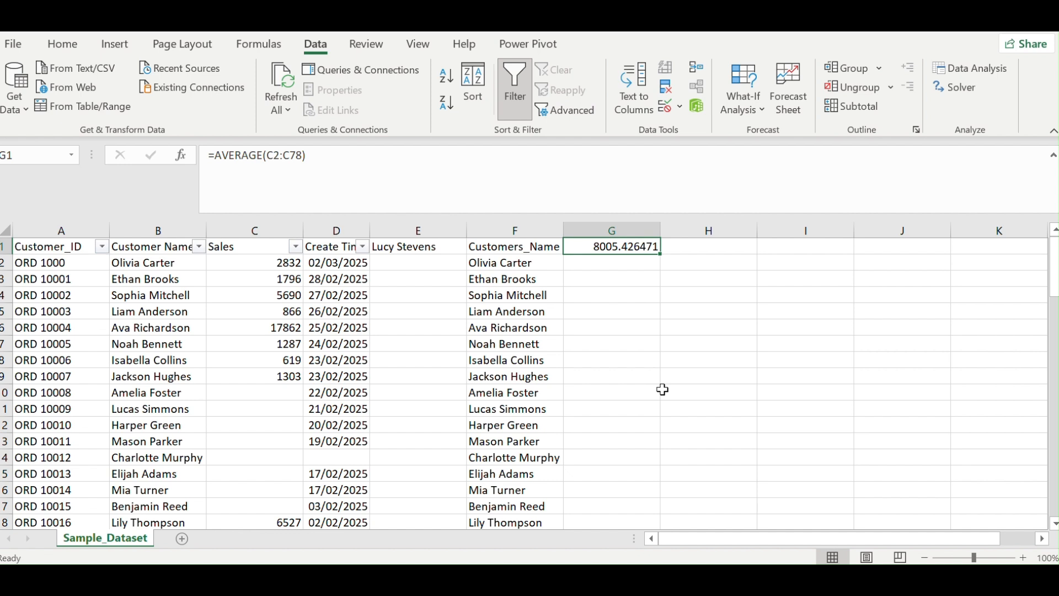
pyautogui.hotkey('ctrl', 'h')
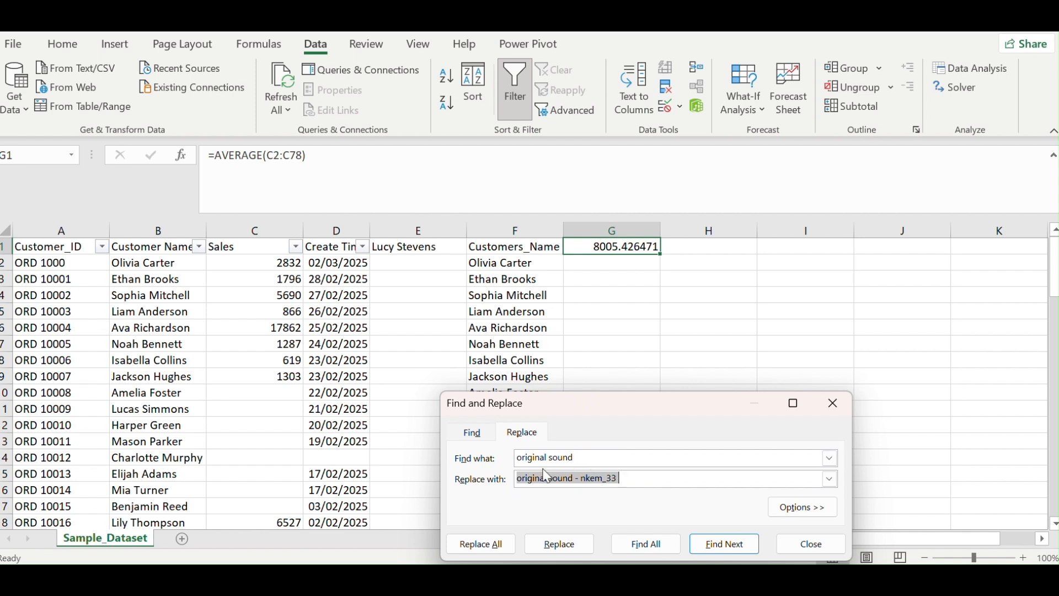
pyautogui.click(833, 404)
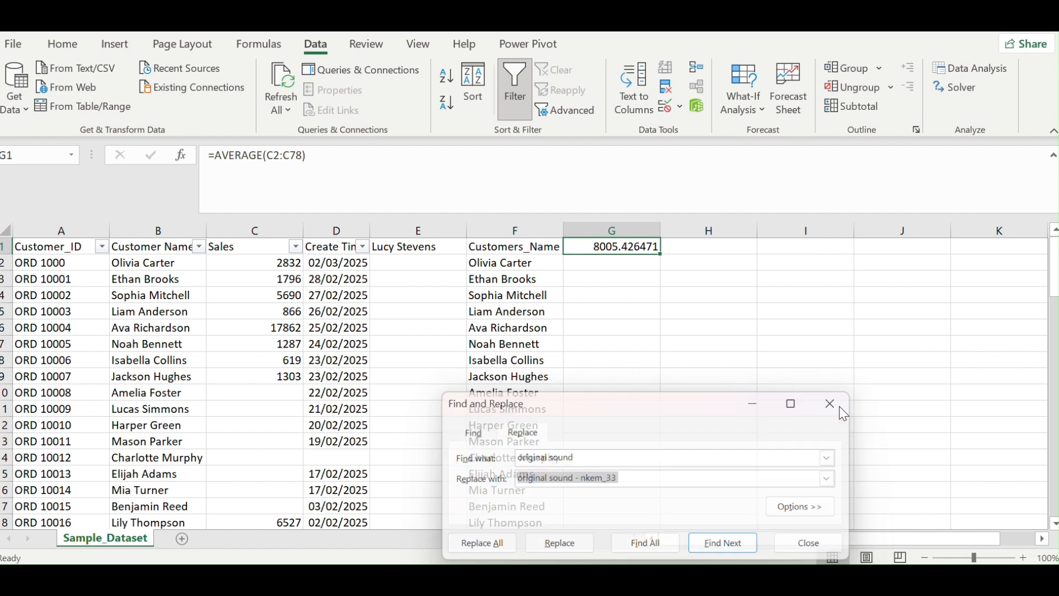
pyautogui.click(261, 231)
# Reduce the average in G1 to zero decimal places and check its underlying formula
pyautogui.click(623, 246)
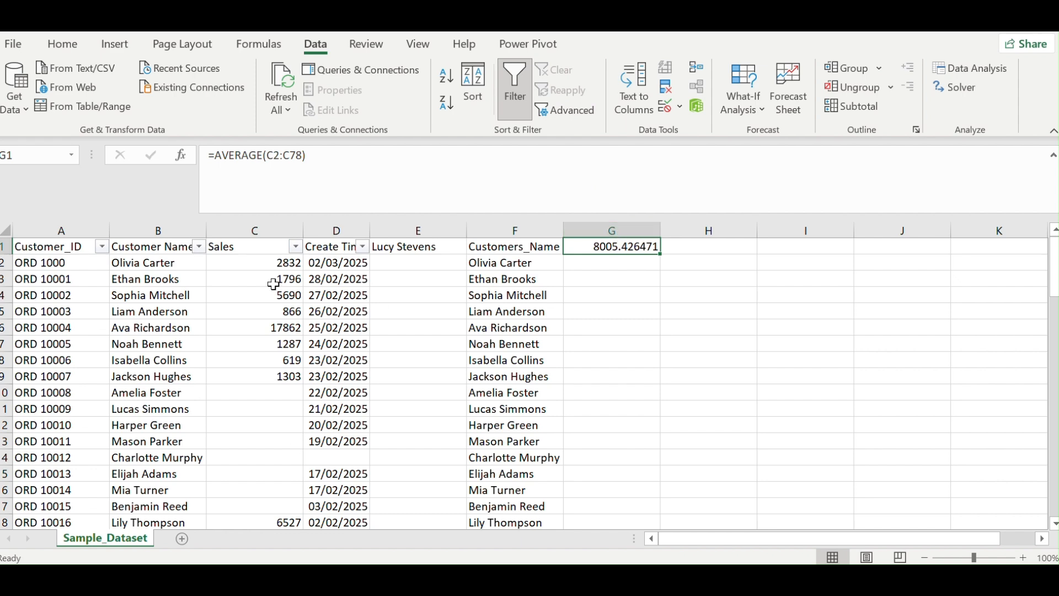
pyautogui.click(79, 48)
pyautogui.click(589, 105)
pyautogui.click(590, 105)
pyautogui.click(589, 104)
pyautogui.click(590, 105)
pyautogui.click(590, 104)
pyautogui.click(591, 106)
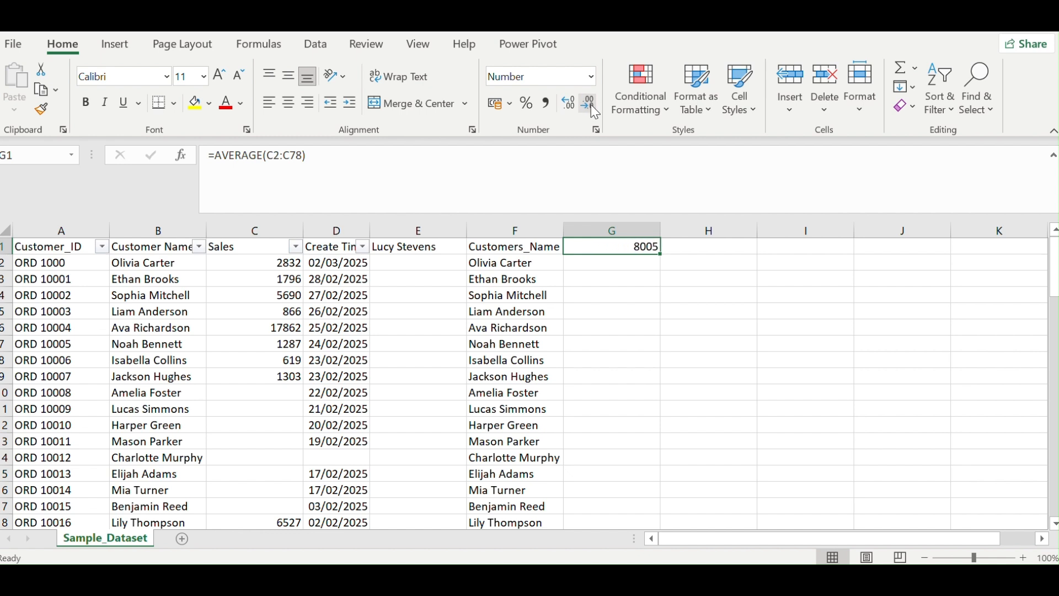
pyautogui.doubleClick(639, 248)
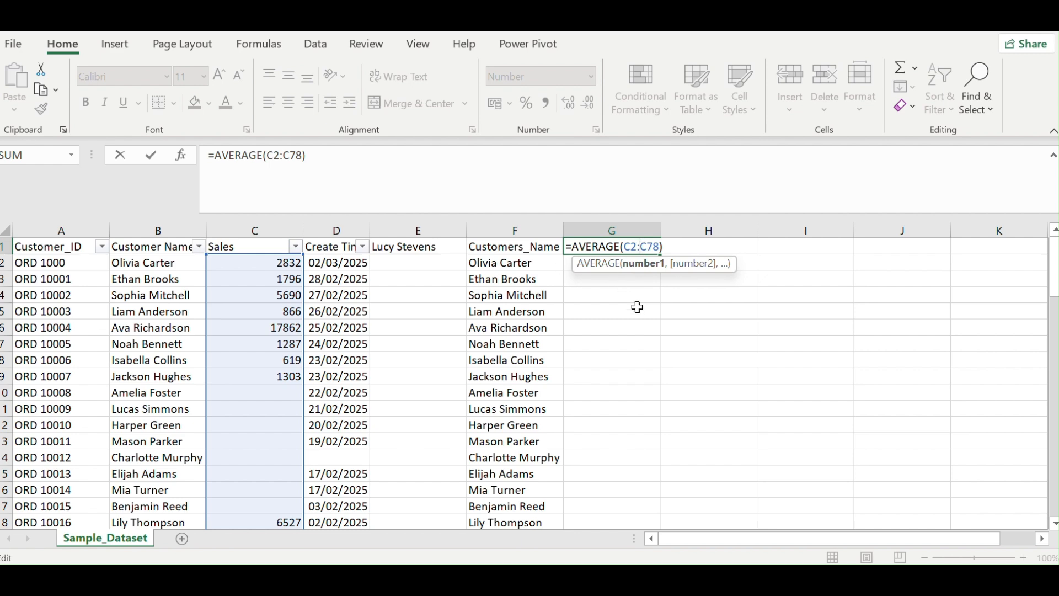
pyautogui.press('Return')
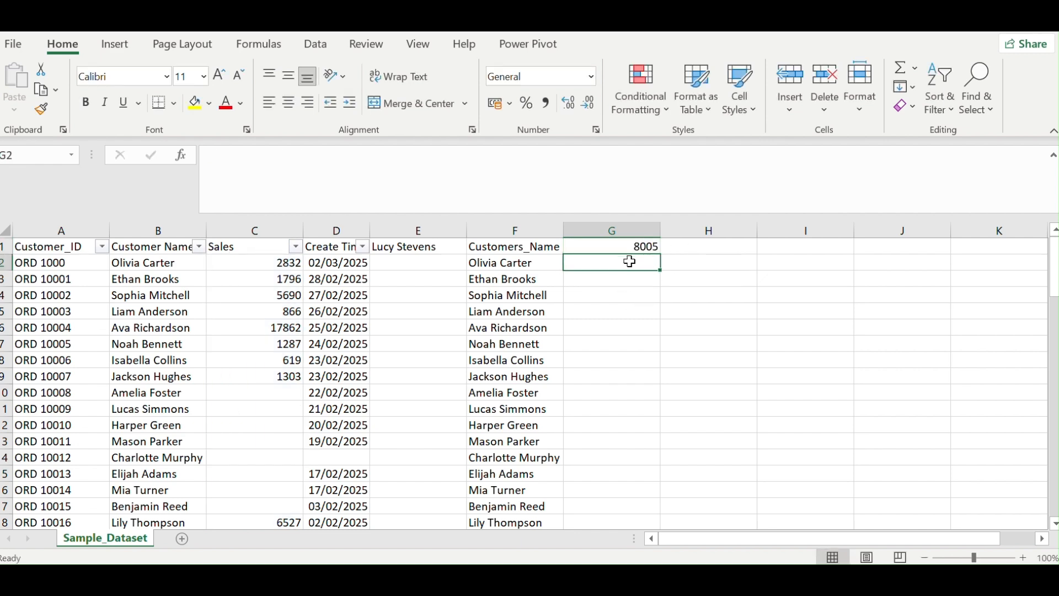
pyautogui.click(638, 251)
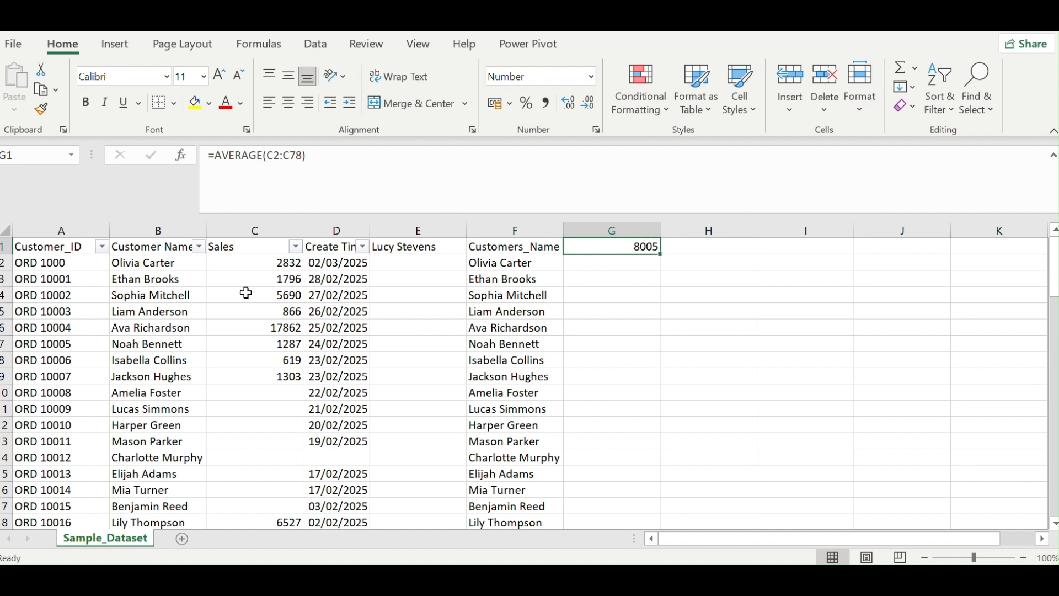
# Start Find and Replace on the Sales column C and clear the old search and replacement text
pyautogui.click(254, 231)
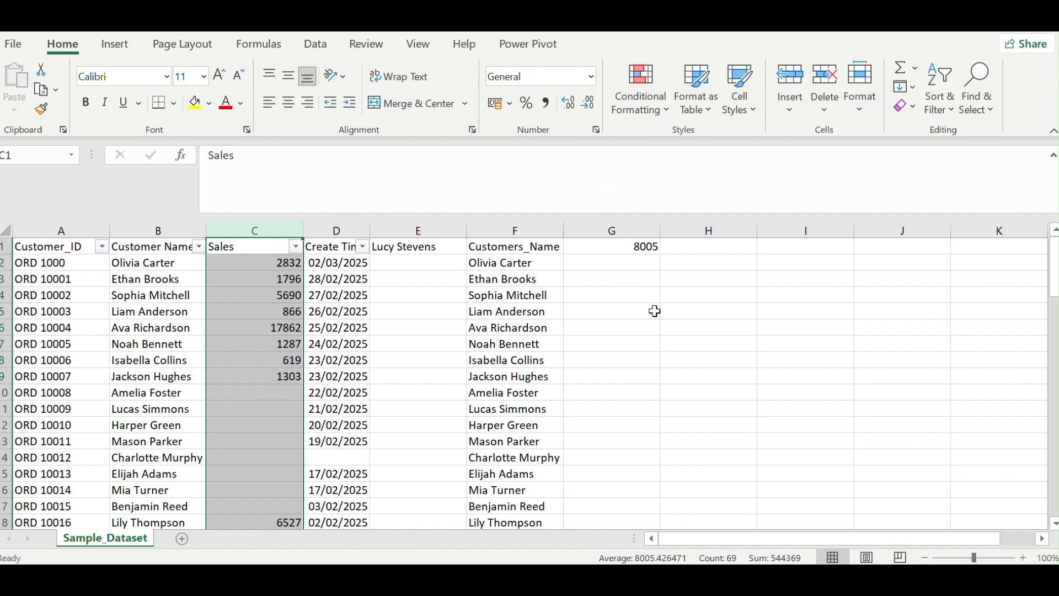
pyautogui.hotkey('ctrl', 'h')
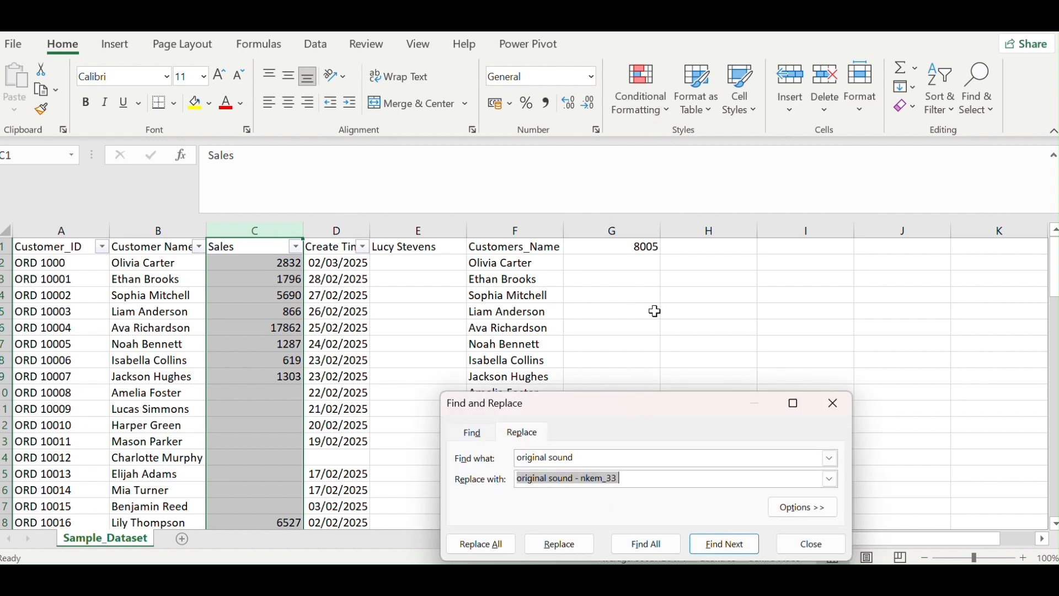
pyautogui.click(579, 457)
pyautogui.press('BackSpace')
pyautogui.press('BackSpace')
pyautogui.press('BackSpace')
pyautogui.press('BackSpace')
pyautogui.press('BackSpace')
pyautogui.press('BackSpace')
pyautogui.press('BackSpace')
pyautogui.press('BackSpace')
pyautogui.press('BackSpace')
pyautogui.press('BackSpace')
pyautogui.press('BackSpace')
pyautogui.press('BackSpace')
pyautogui.press('BackSpace')
pyautogui.press('BackSpace')
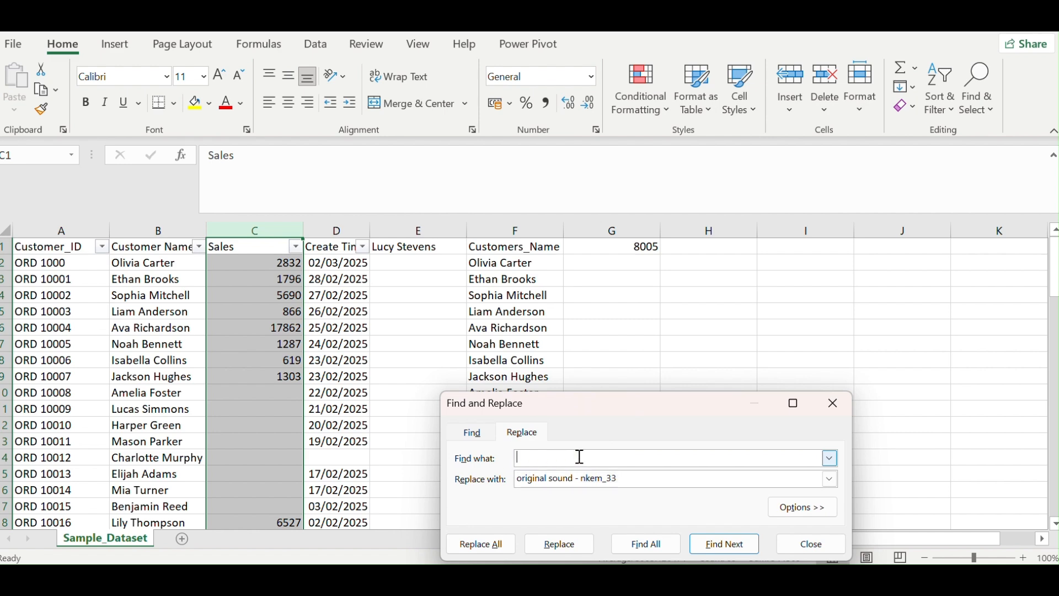
pyautogui.click(628, 479)
pyautogui.press('BackSpace')
pyautogui.press('BackSpace')
pyautogui.press('BackSpace')
pyautogui.press('BackSpace')
pyautogui.press('BackSpace')
pyautogui.press('BackSpace')
pyautogui.press('BackSpace')
pyautogui.press('BackSpace')
pyautogui.press('BackSpace')
pyautogui.press('BackSpace')
pyautogui.press('BackSpace')
pyautogui.press('BackSpace')
pyautogui.press('BackSpace')
pyautogui.press('BackSpace')
pyautogui.press('BackSpace')
pyautogui.press('BackSpace')
pyautogui.press('BackSpace')
pyautogui.press('BackSpace')
pyautogui.press('BackSpace')
pyautogui.press('BackSpace')
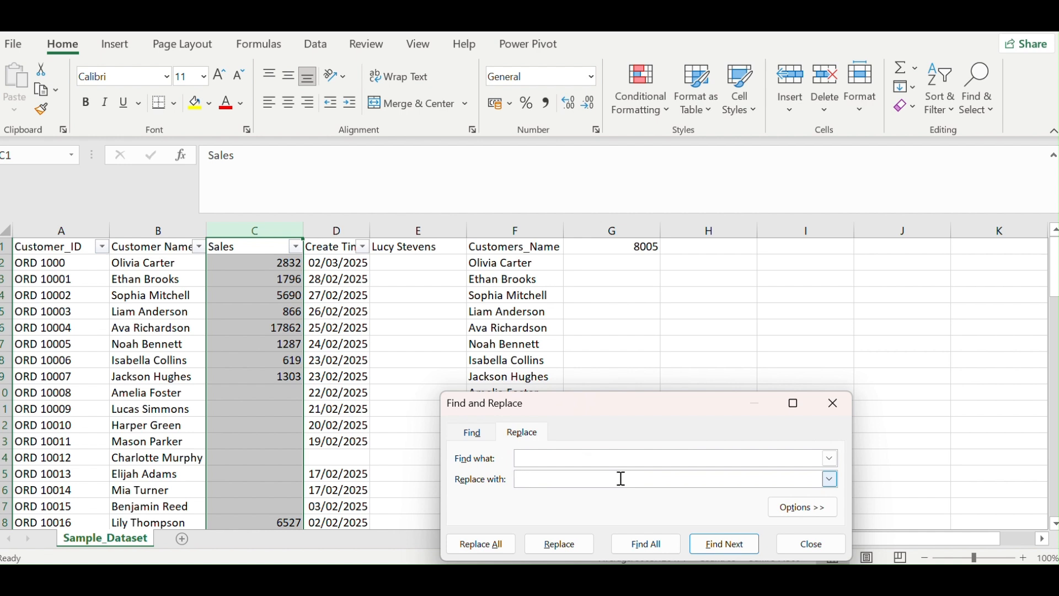
# Find all blank cells in the Sales column and bring the list of matches into view
pyautogui.click(474, 432)
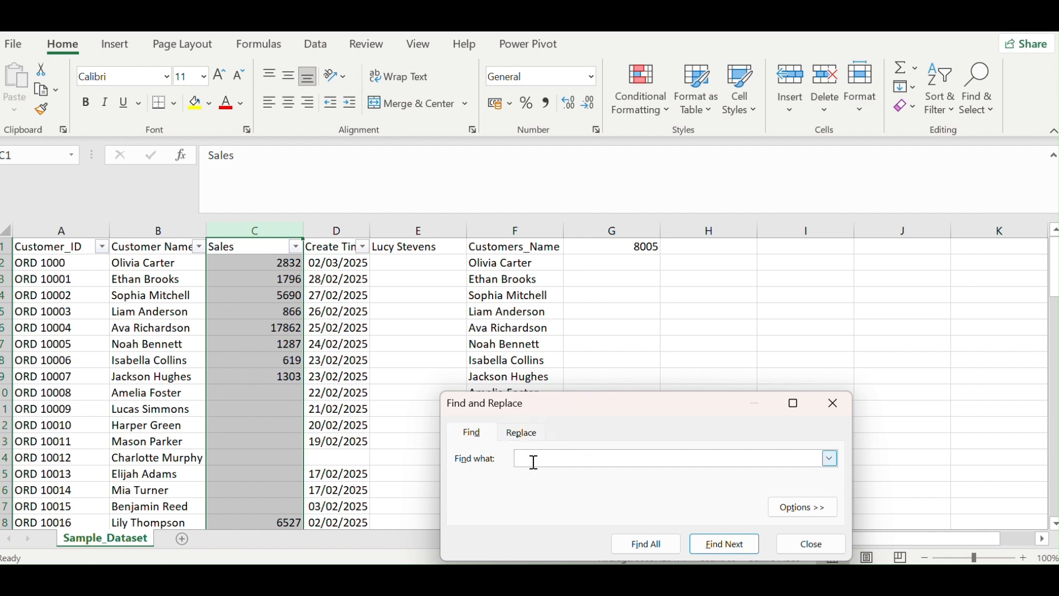
pyautogui.click(668, 549)
pyautogui.moveTo(1055, 269)
pyautogui.mouseDown()
pyautogui.moveTo(1054, 323)
pyautogui.moveTo(1047, 281)
pyautogui.mouseUp()
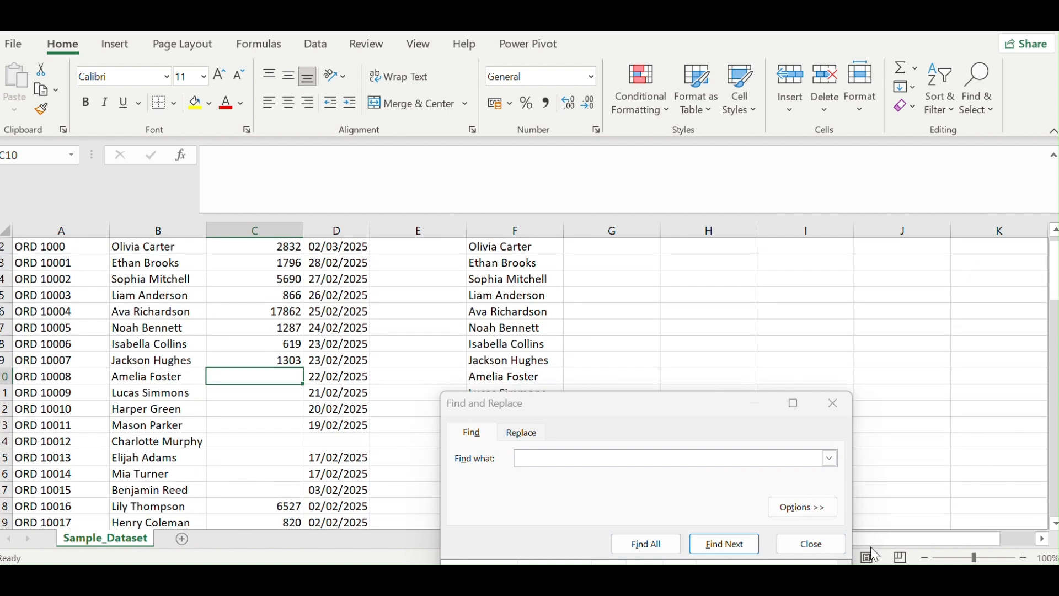
pyautogui.click(741, 395)
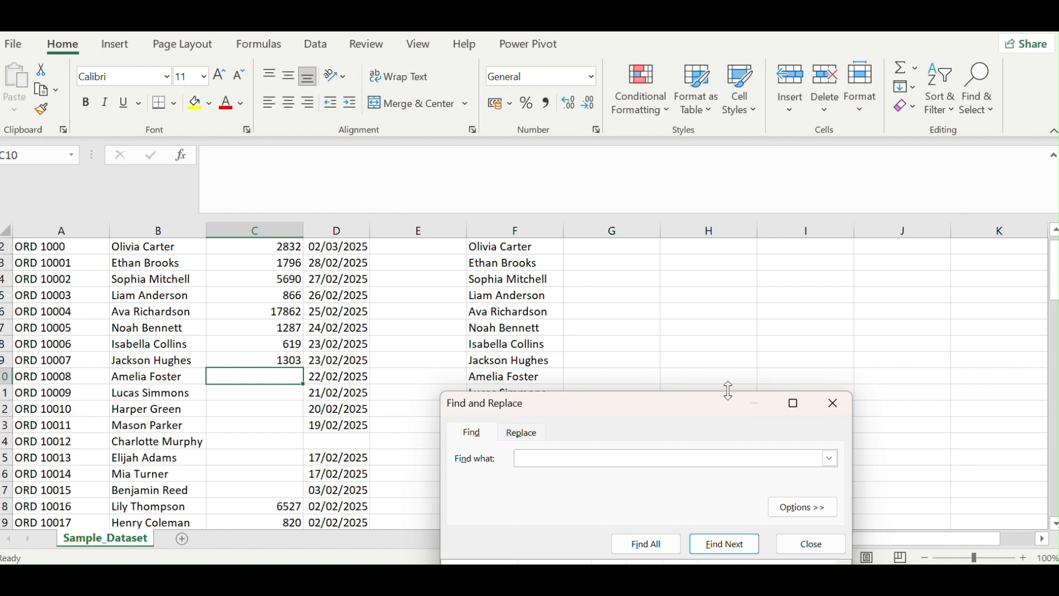
pyautogui.moveTo(721, 395); pyautogui.dragTo(815, 229)
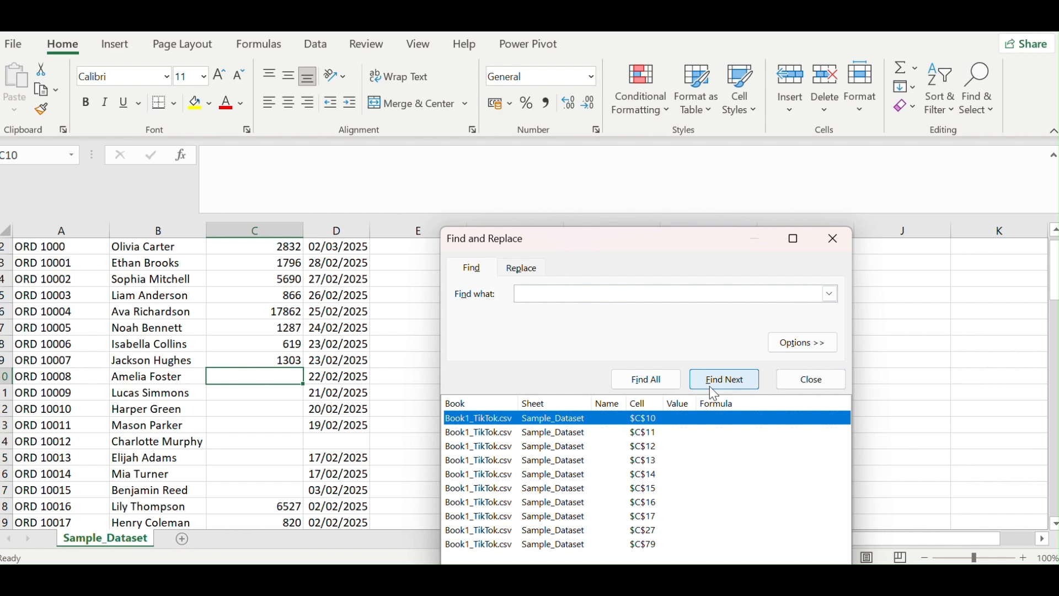
# Set the replacement value to 8005, leaving the search text empty so that blank cells are matched
pyautogui.click(527, 273)
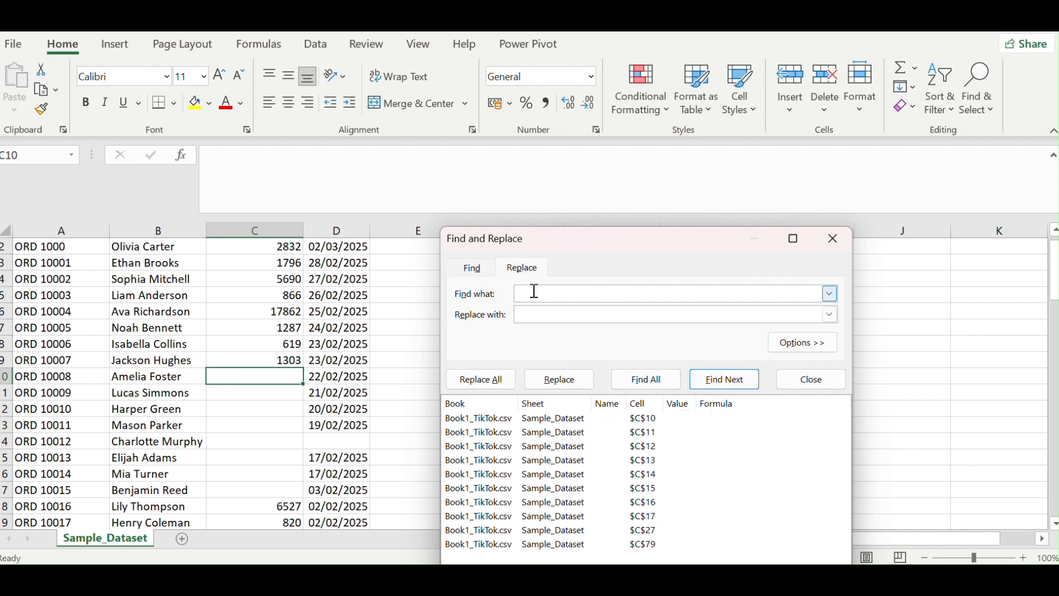
pyautogui.moveTo(677, 228); pyautogui.dragTo(768, 430)
pyautogui.moveTo(771, 450); pyautogui.dragTo(747, 305)
pyautogui.moveTo(1055, 271); pyautogui.dragTo(1055, 266)
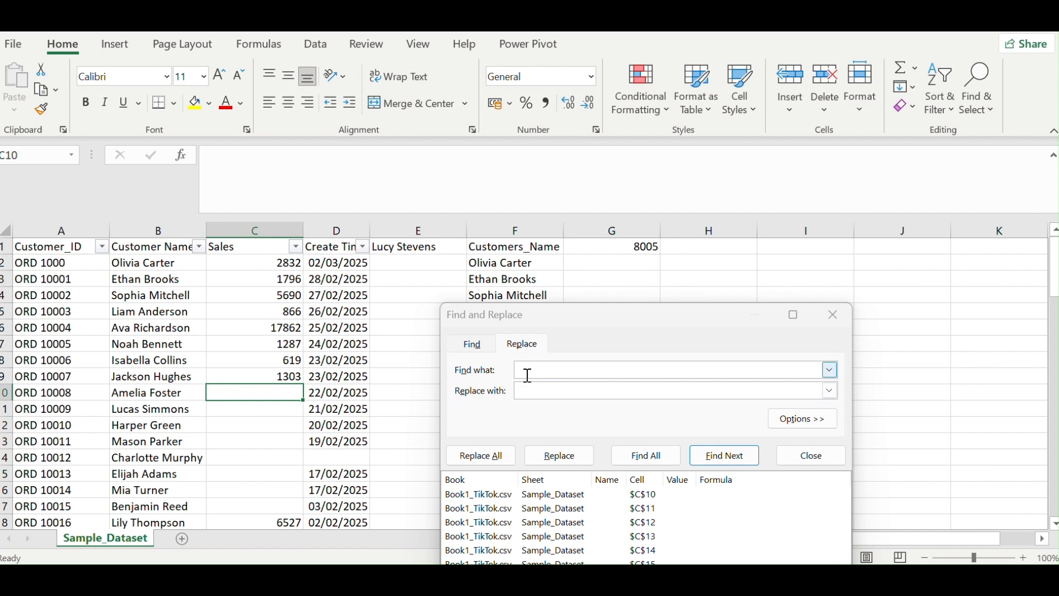
pyautogui.click(556, 391)
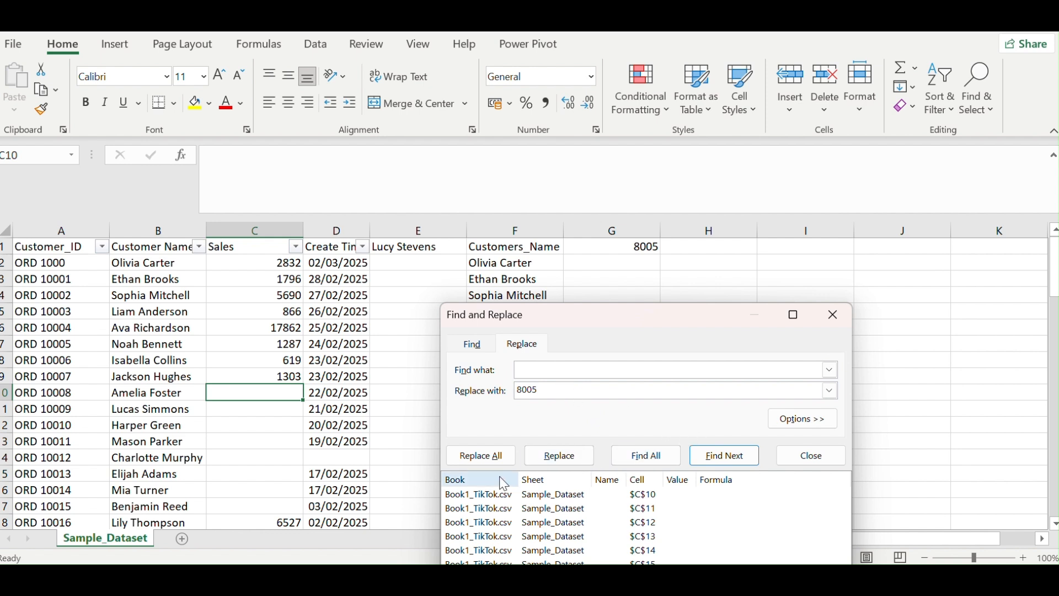
# Try replacing every blank cell with 8005 without selecting the Sales column, and undo the replacement
pyautogui.click(496, 458)
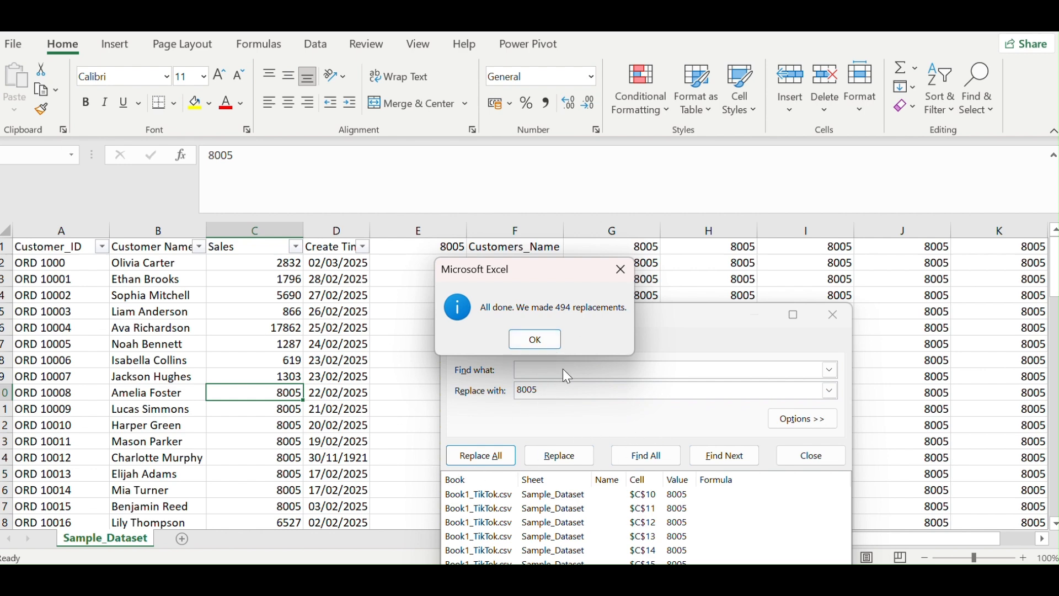
pyautogui.click(621, 279)
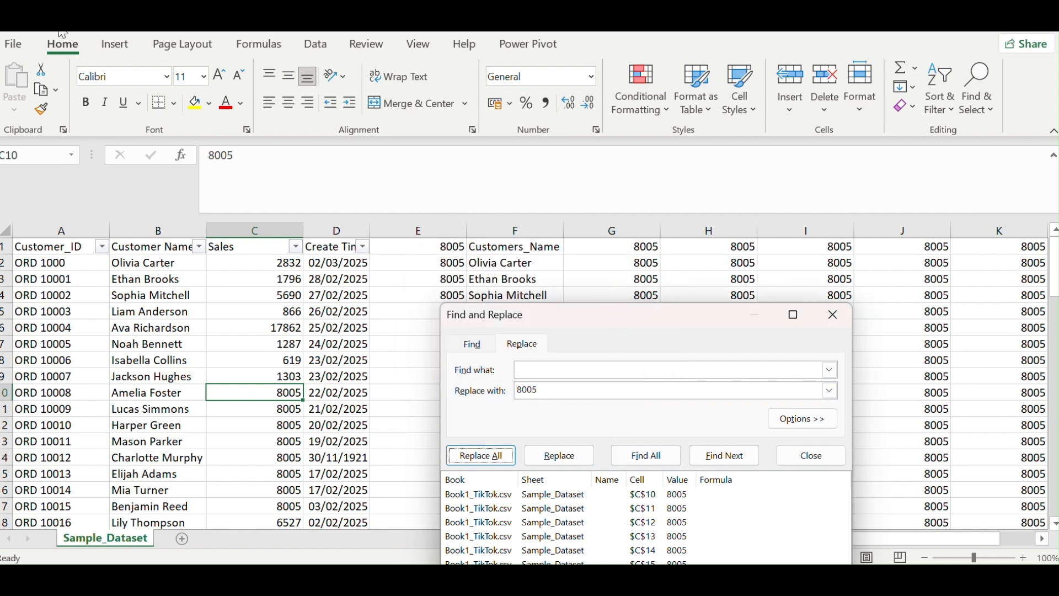
pyautogui.click(22, 24)
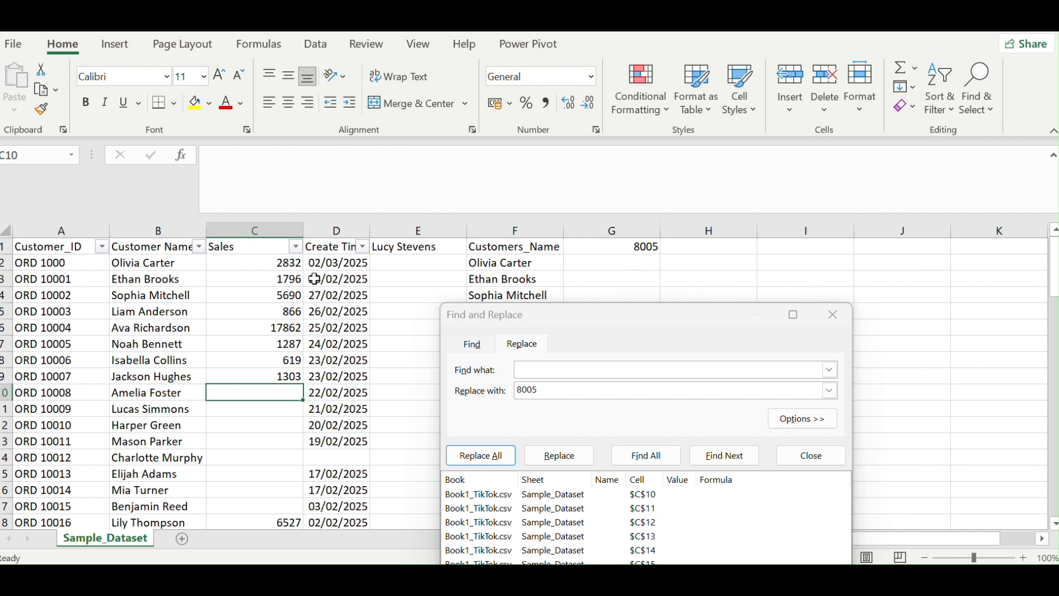
# Replace all blank cells in the selected Sales column C with 8005 and check the rows further down
pyautogui.click(239, 231)
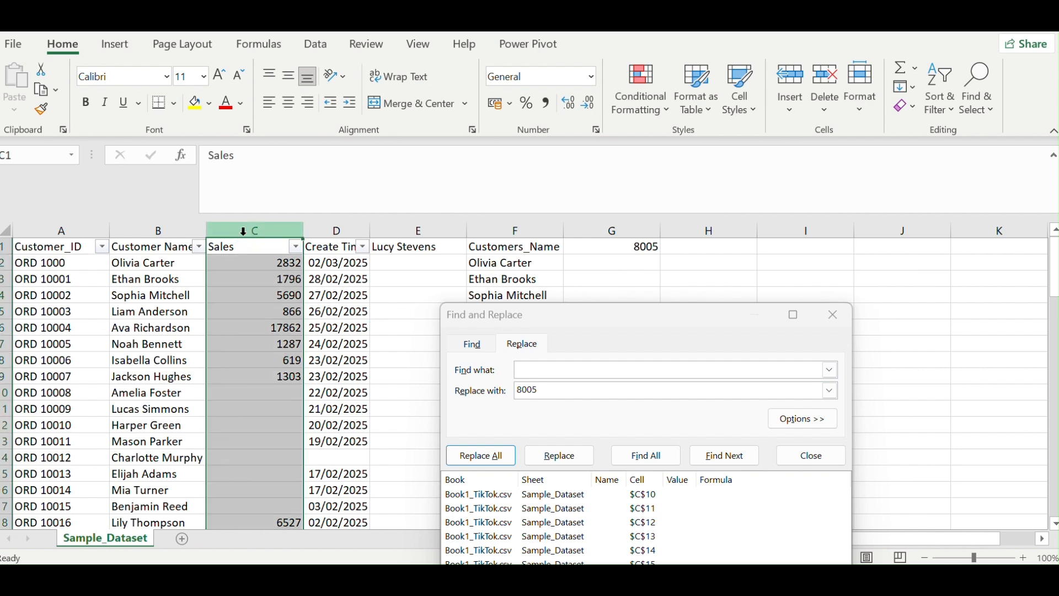
pyautogui.click(510, 460)
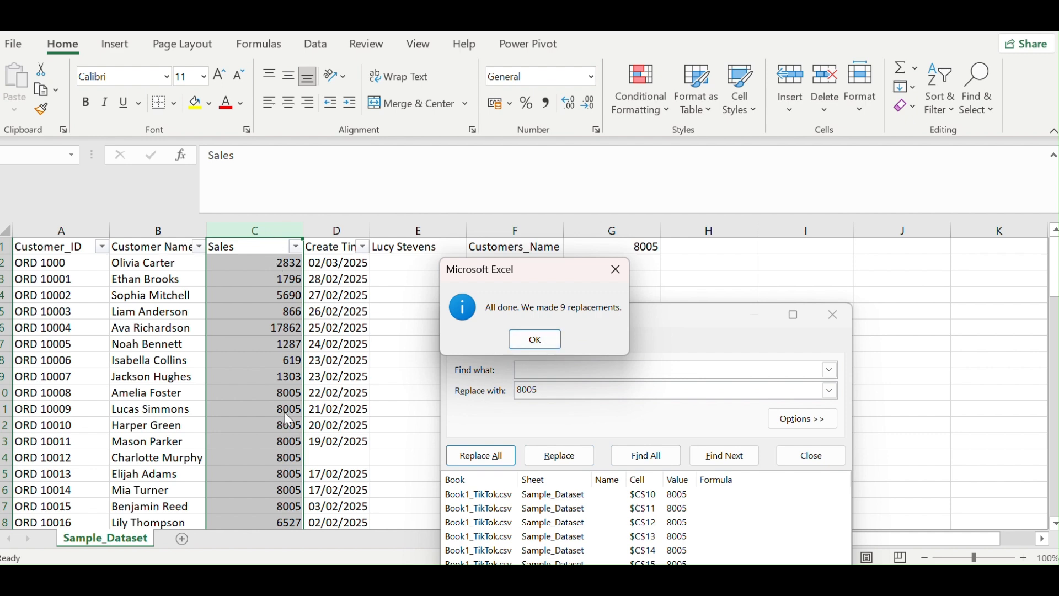
pyautogui.click(532, 341)
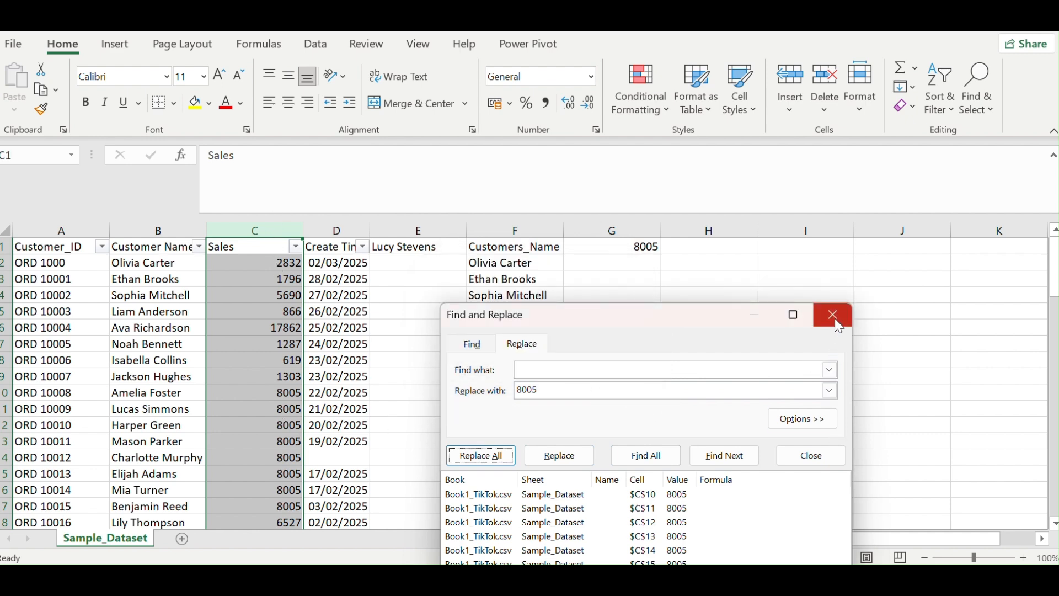
pyautogui.moveTo(1055, 267); pyautogui.dragTo(1054, 389)
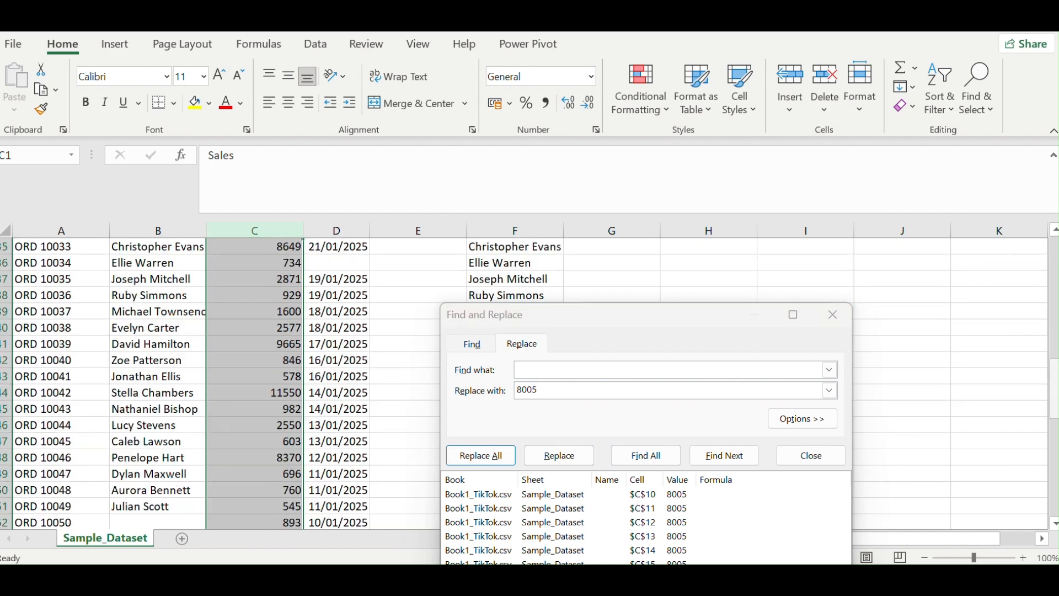
# Close the Find and Replace dialog, return to the first rows and inspect the Create Time column for blank dates
pyautogui.click(834, 315)
pyautogui.moveTo(1055, 380); pyautogui.dragTo(1005, 196)
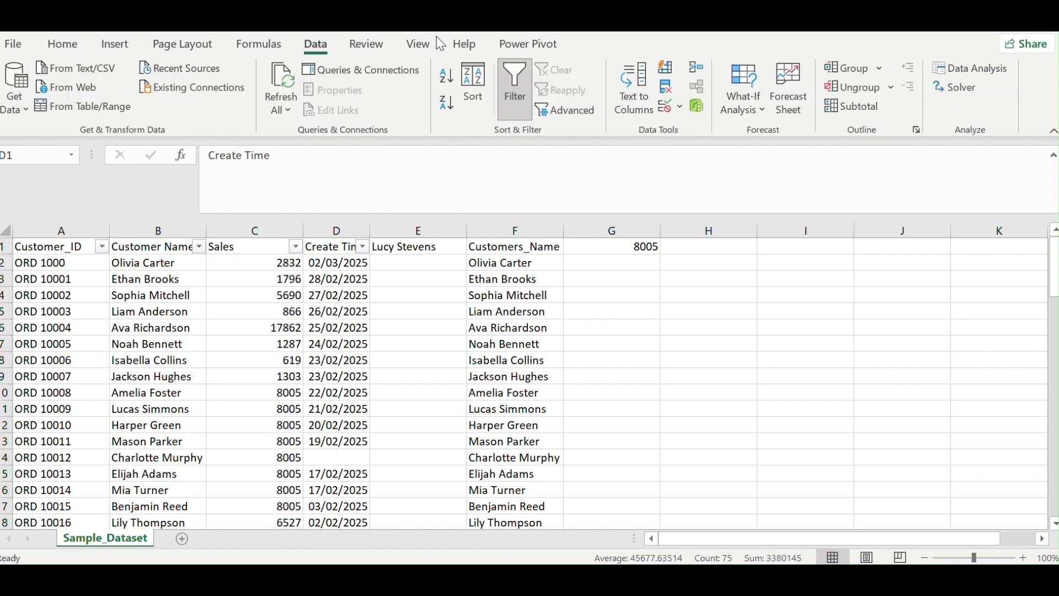
pyautogui.click(340, 227)
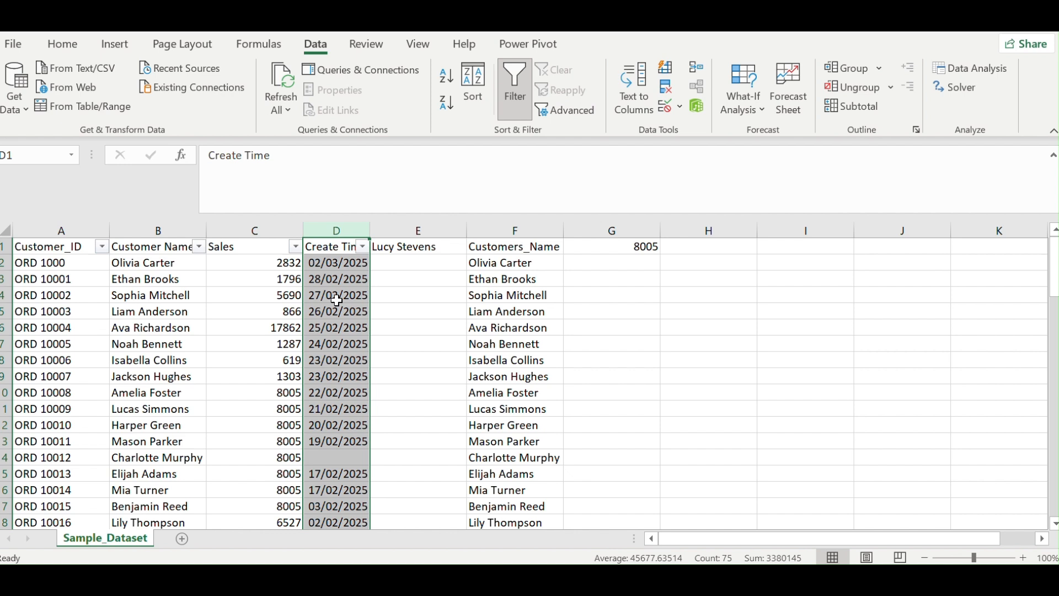
pyautogui.click(338, 262)
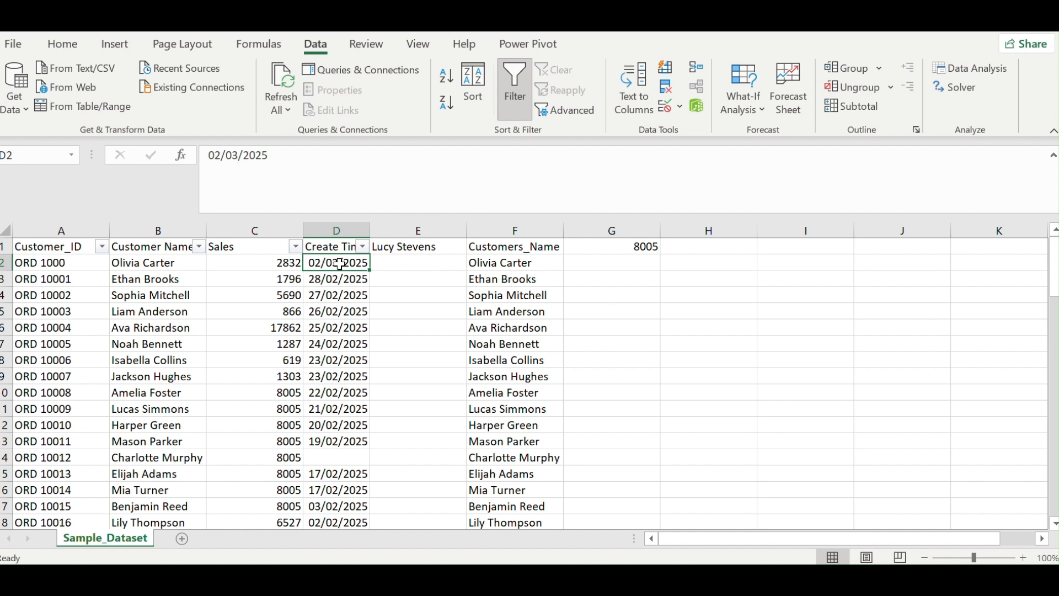
# Free up column G beside Customers_Name and give it the header Date in cell G1
pyautogui.click(436, 30)
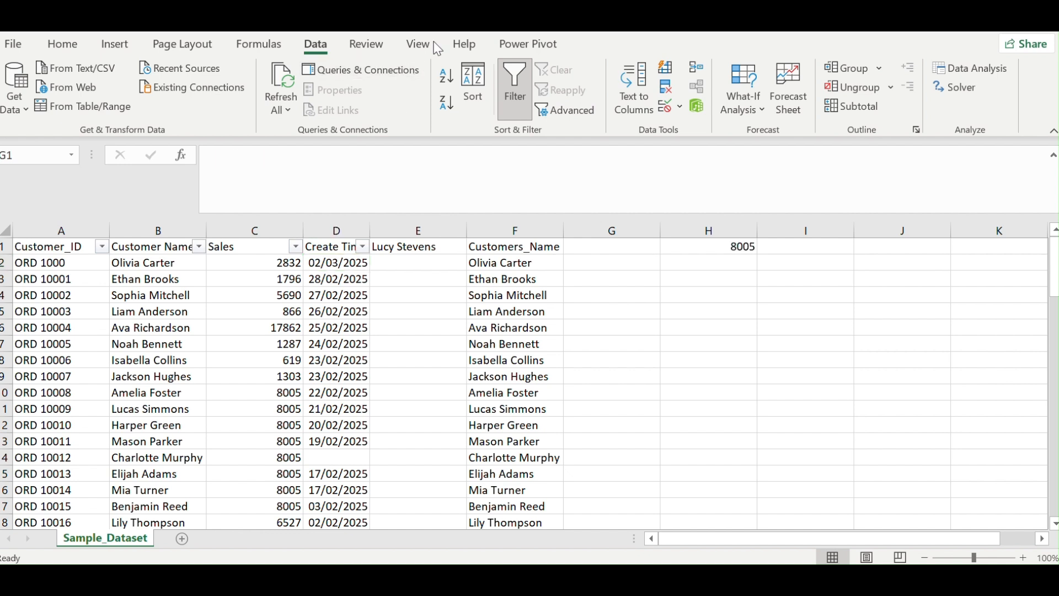
pyautogui.click(611, 246)
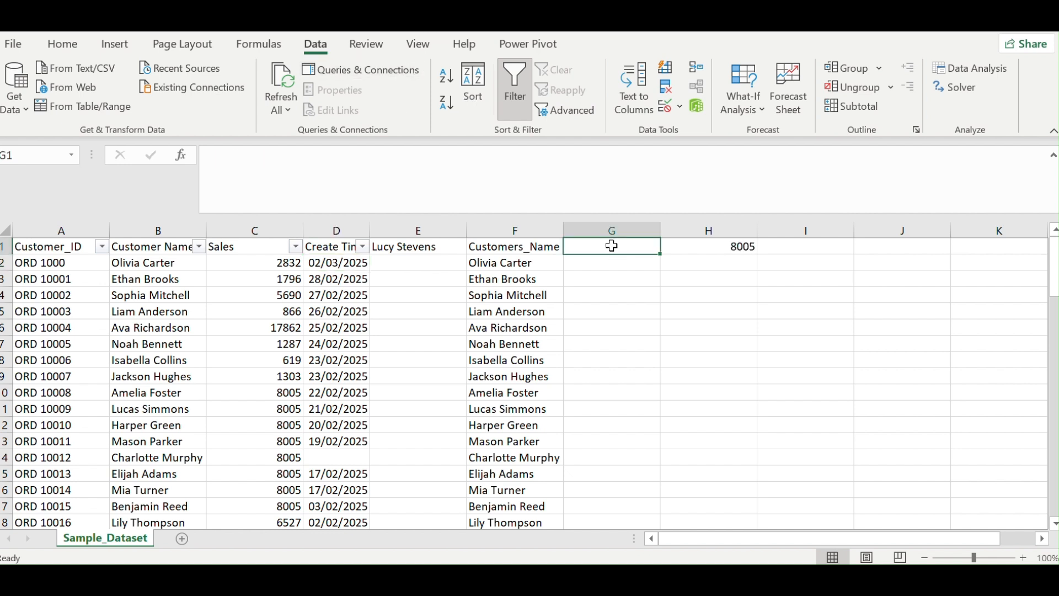
pyautogui.write('Date')
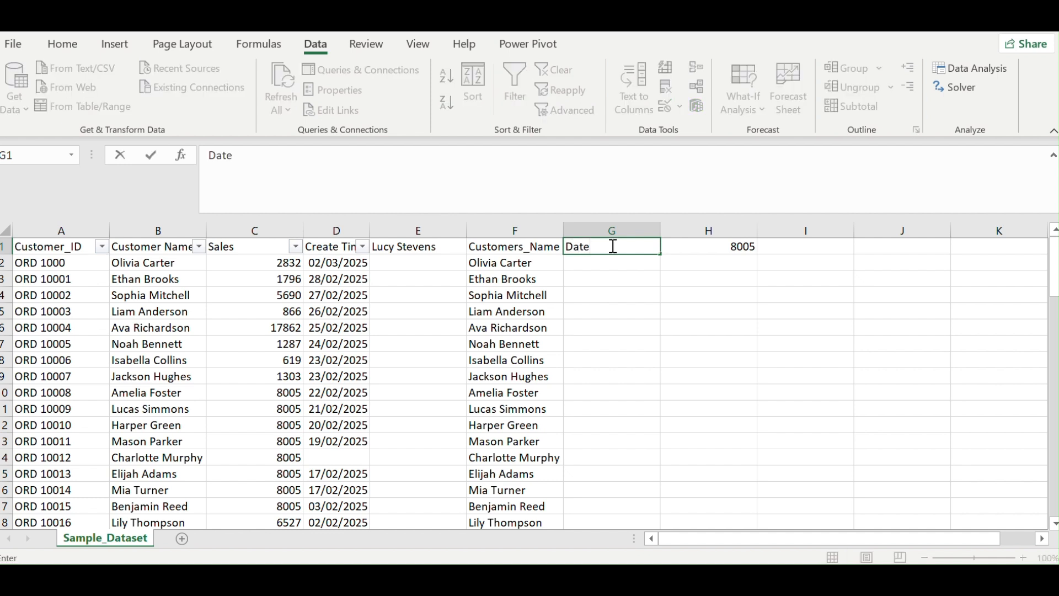
pyautogui.press('Return')
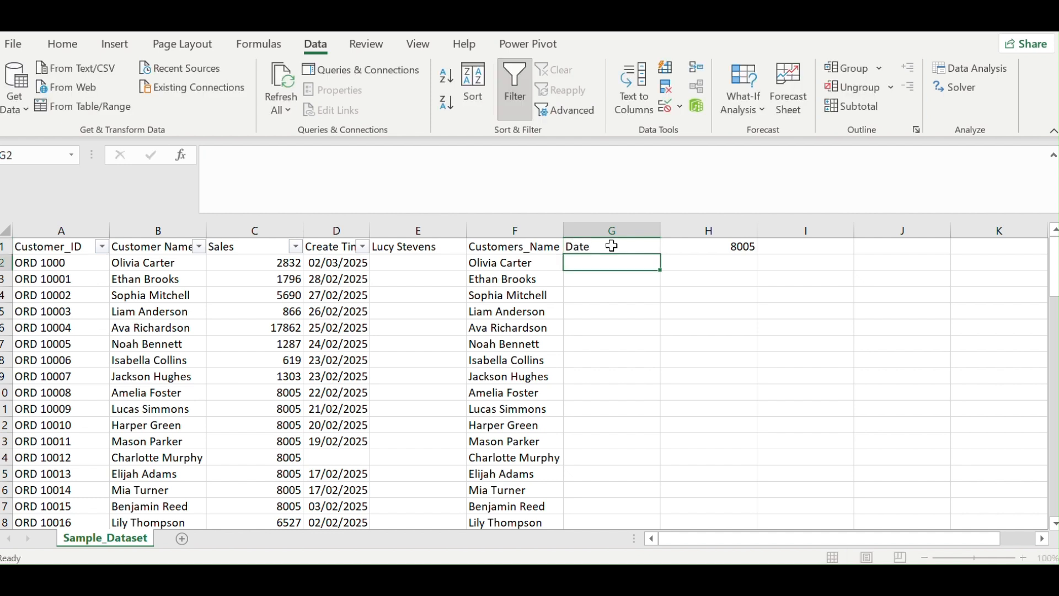
# Begin an IF formula in G2 that tests whether the Create Time cell D2 is empty
pyautogui.write('=')
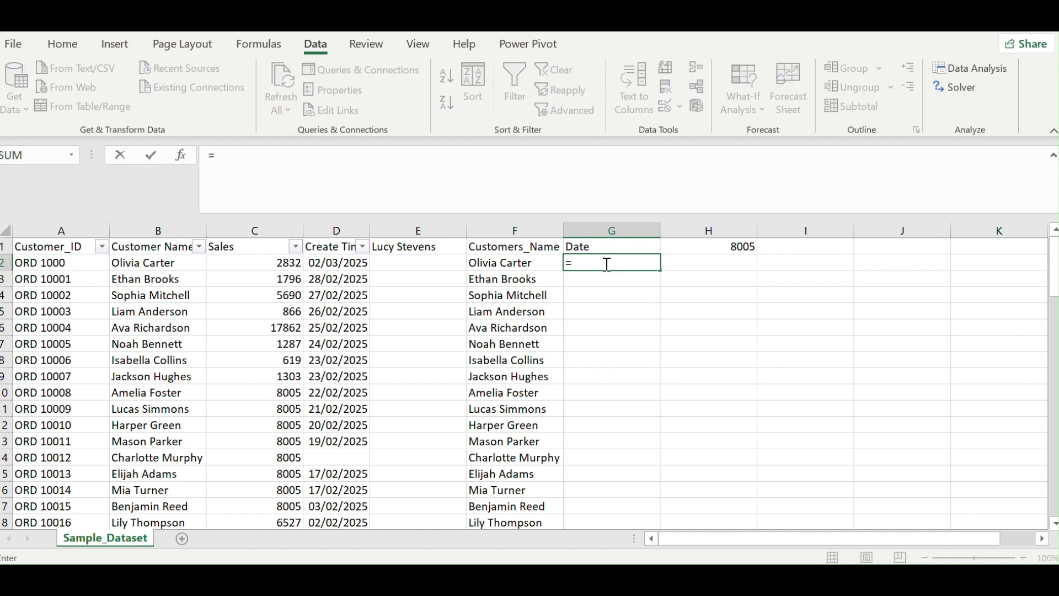
pyautogui.write('if')
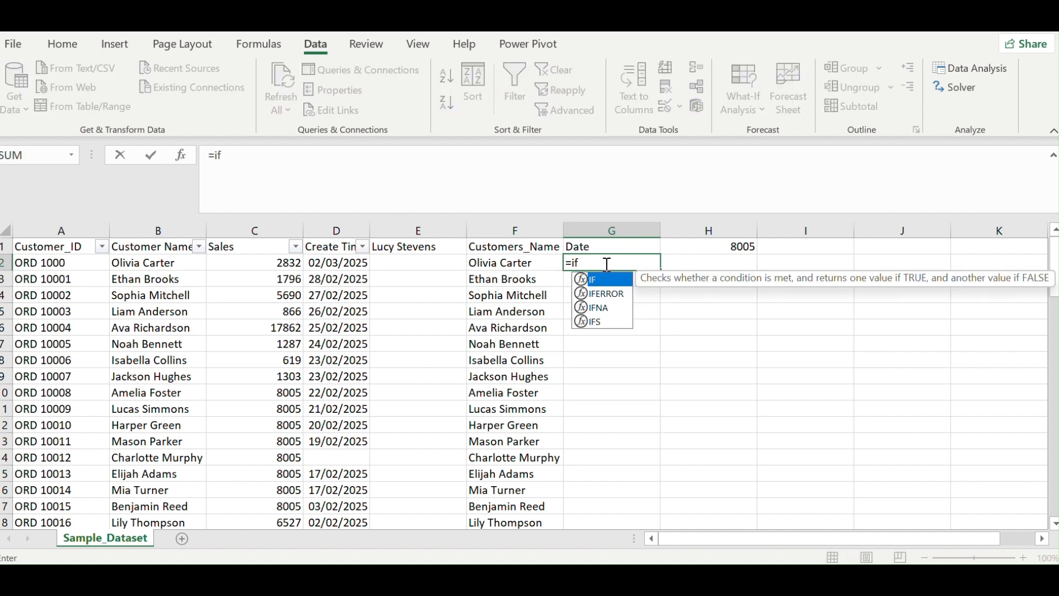
pyautogui.doubleClick(612, 282)
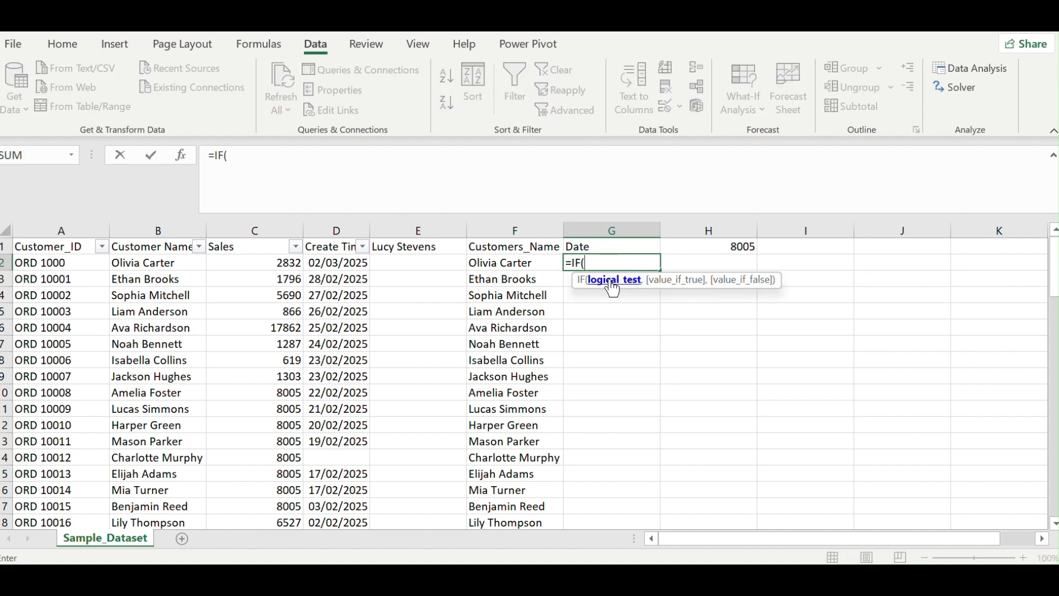
pyautogui.click(345, 264)
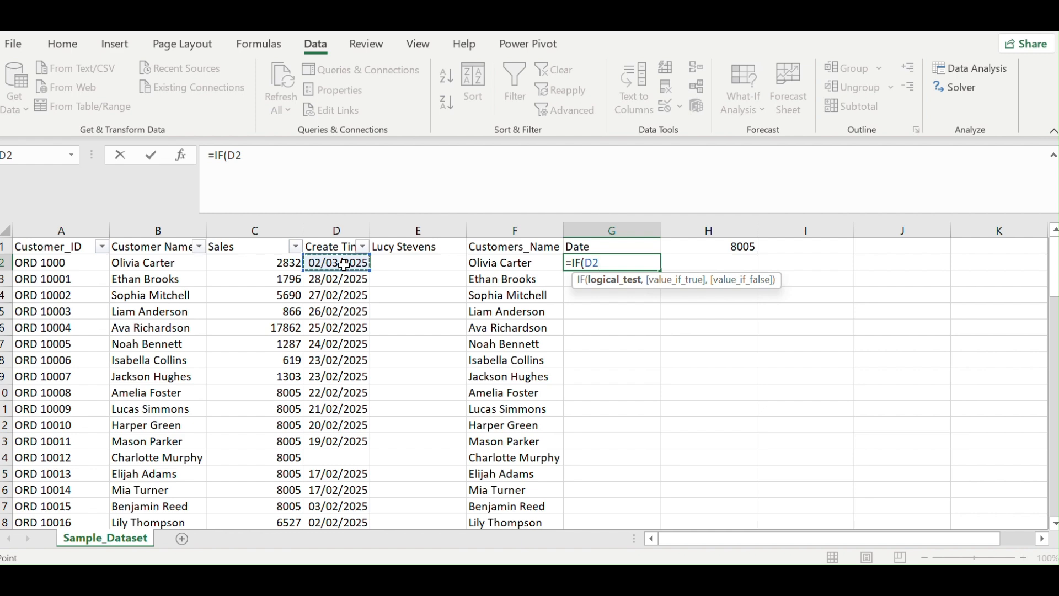
pyautogui.write('="", a')
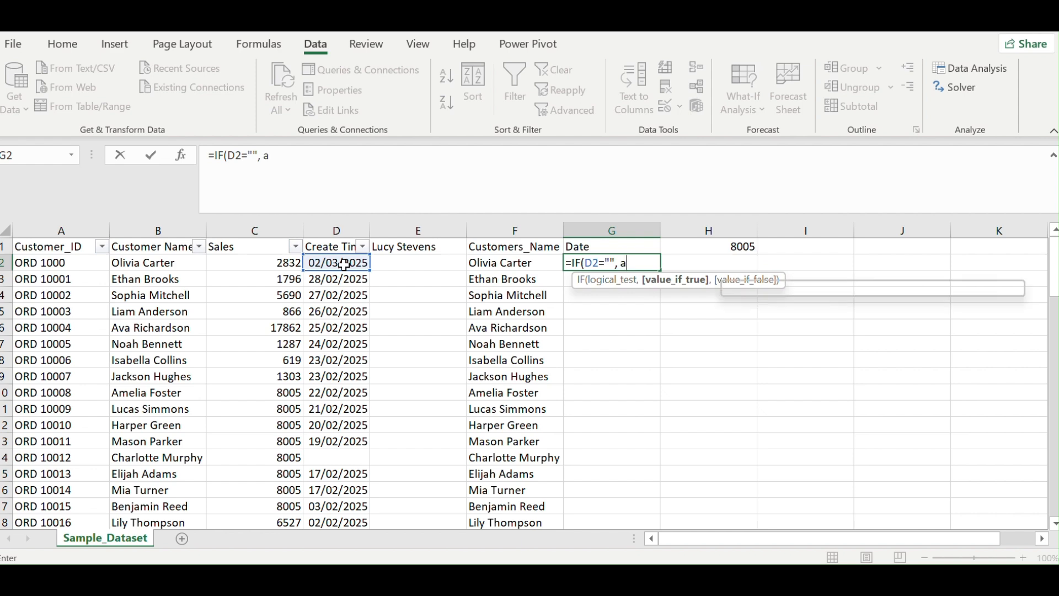
pyautogui.press('BackSpace')
pyautogui.press('BackSpace')
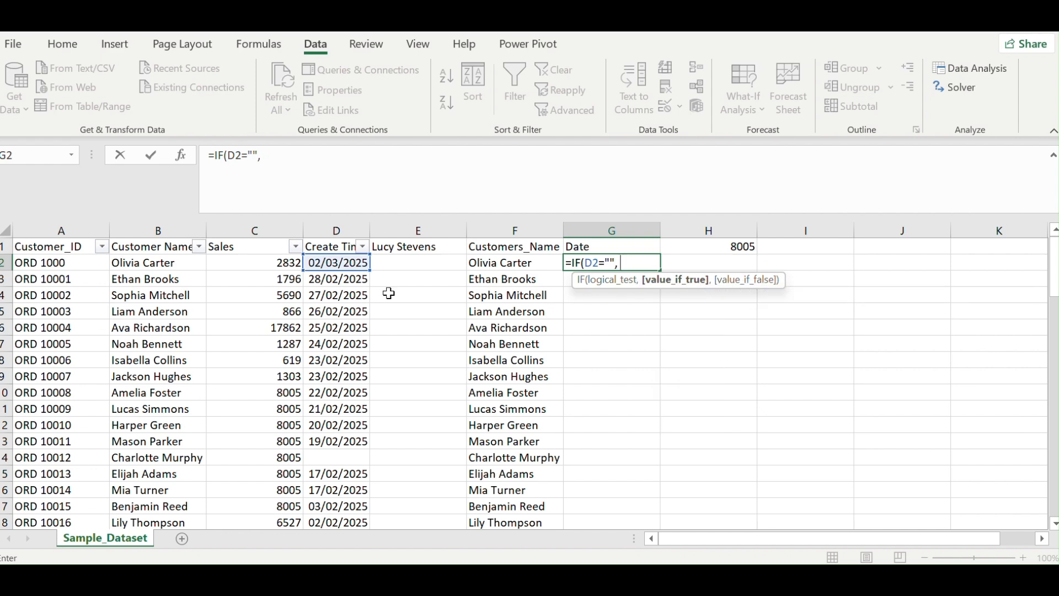
# Complete the G2 formula with D2 as the true result and D3 as the false result, giving =IF(D2="", D2, D3)
pyautogui.click(341, 263)
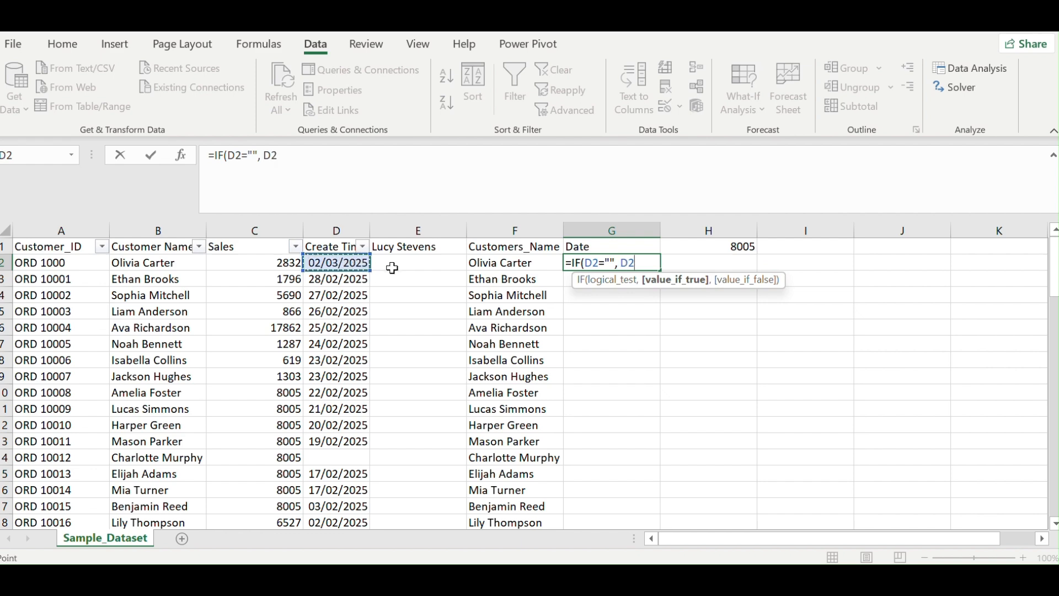
pyautogui.write(',')
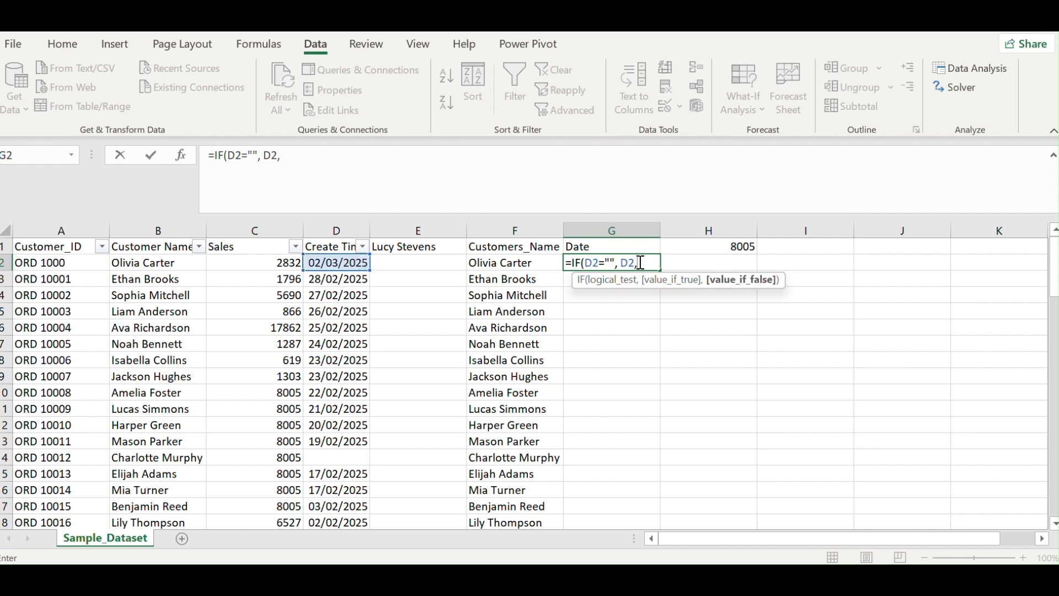
pyautogui.click(352, 280)
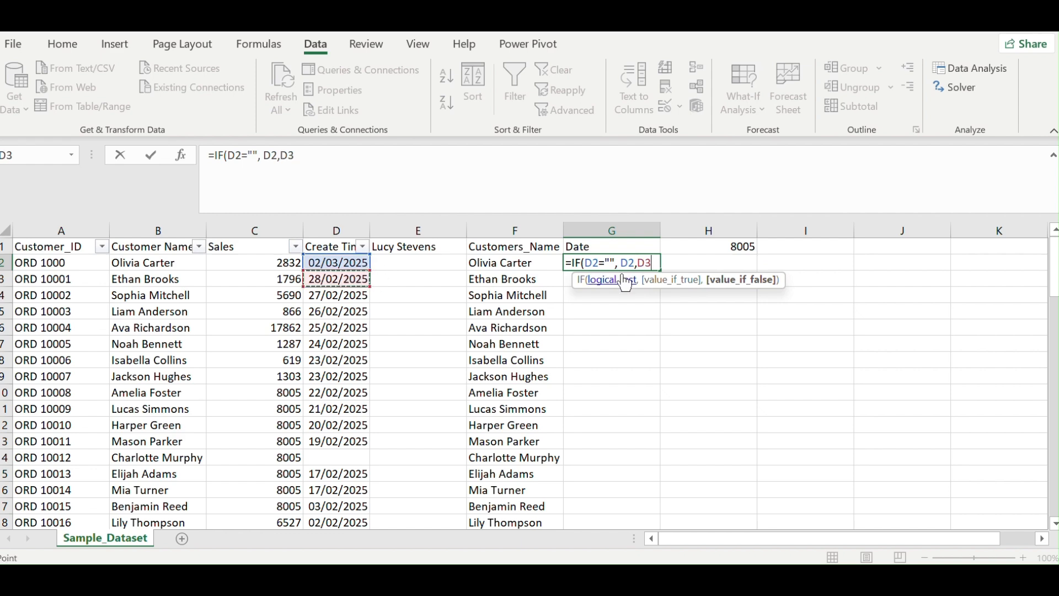
pyautogui.write(')')
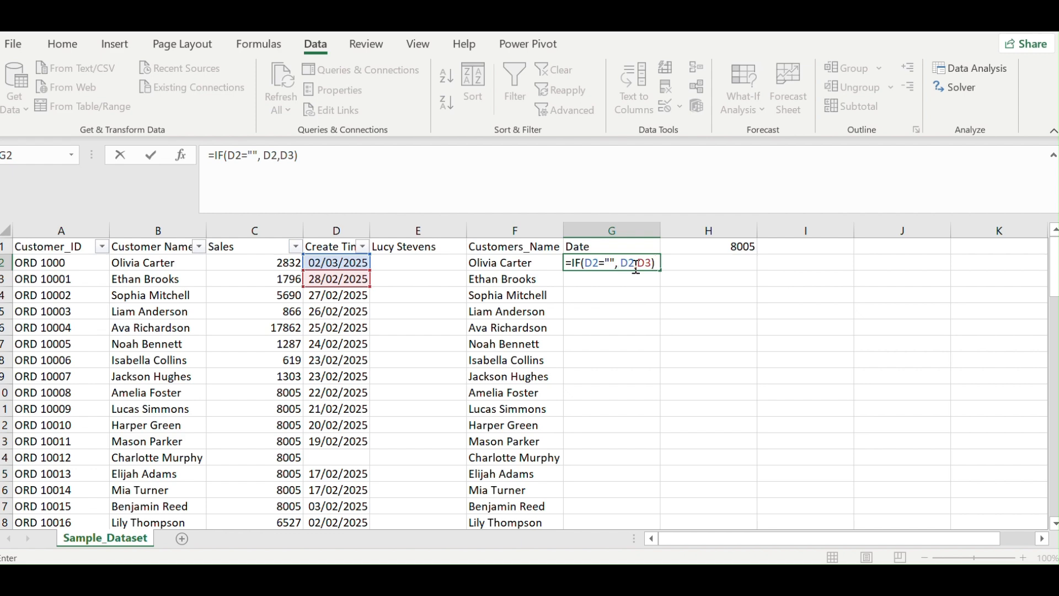
pyautogui.click(637, 264)
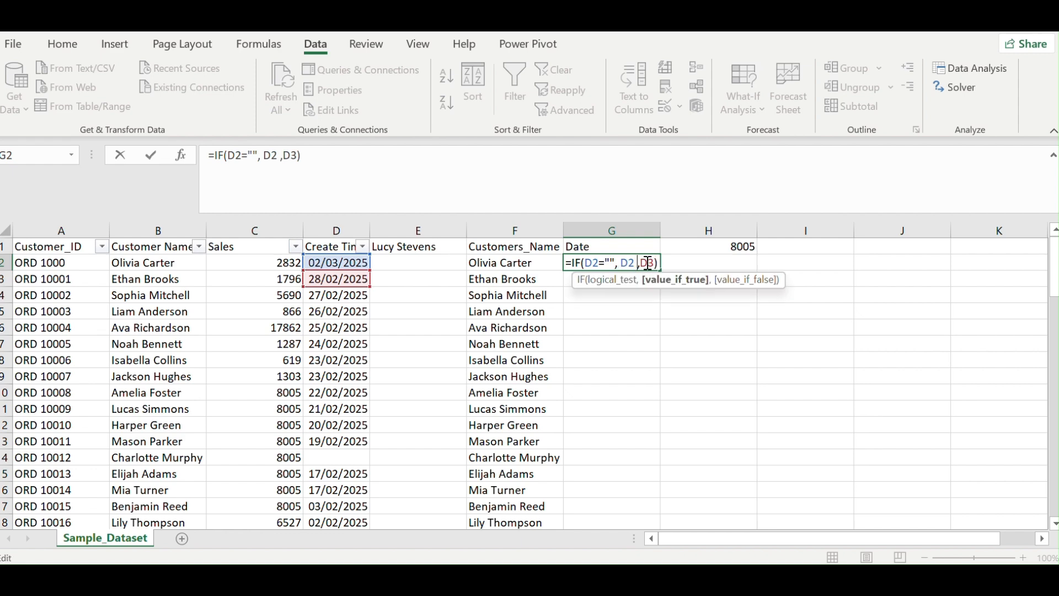
pyautogui.click(642, 262)
pyautogui.click(638, 262)
pyautogui.press('Delete')
pyautogui.click(642, 262)
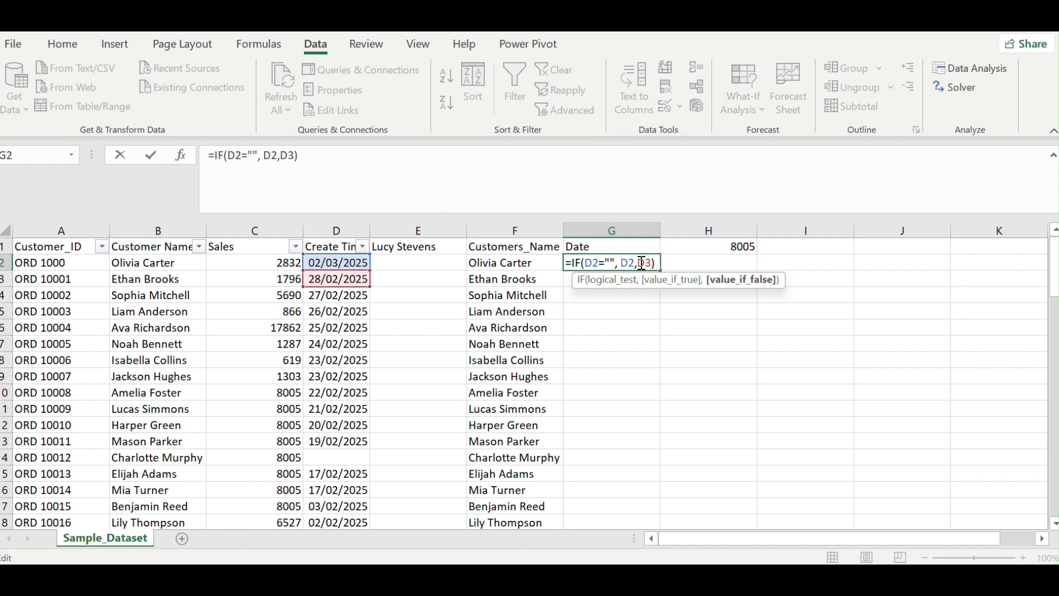
pyautogui.press('Return')
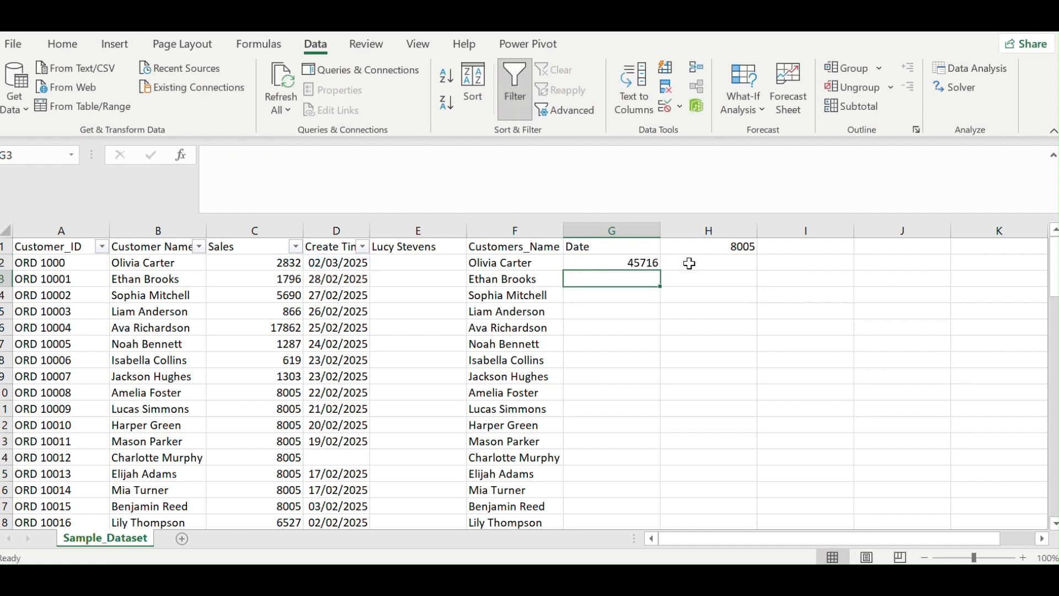
# Fill the G2 formula down the Date column and format the filled cells as Short Date
pyautogui.click(642, 265)
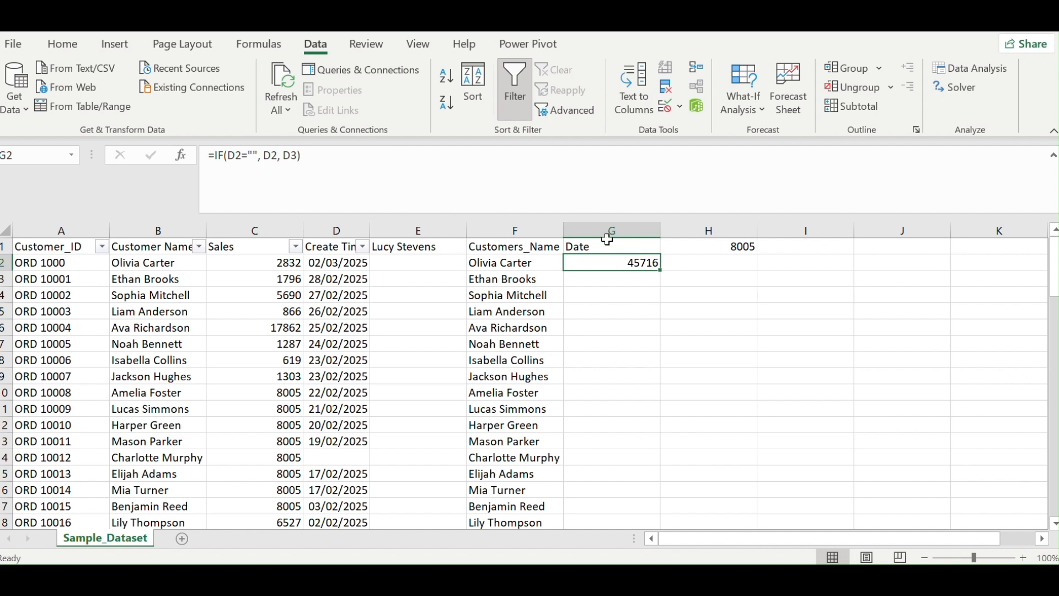
pyautogui.doubleClick(660, 269)
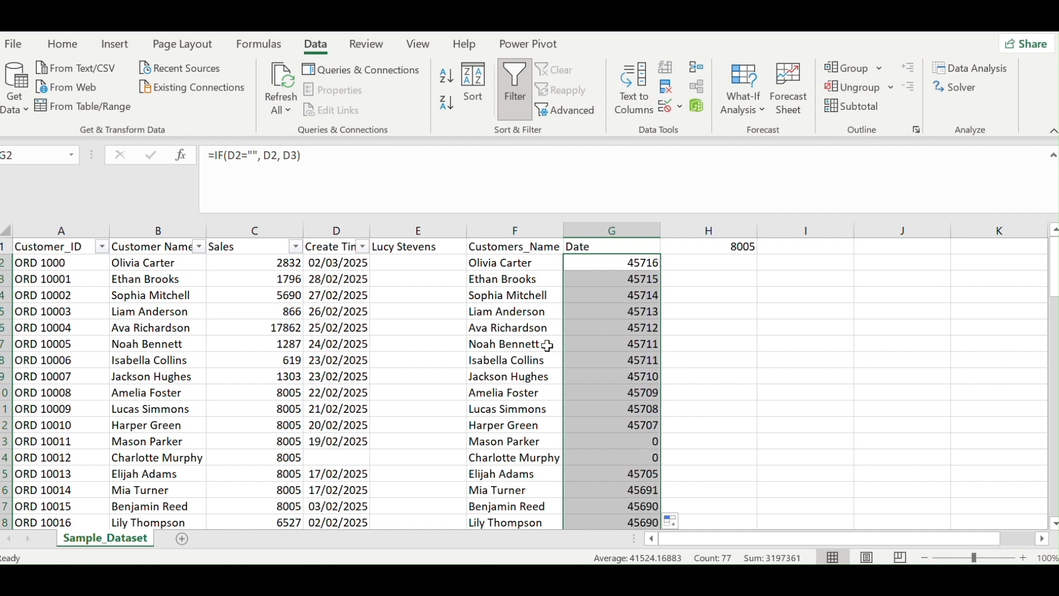
pyautogui.click(62, 44)
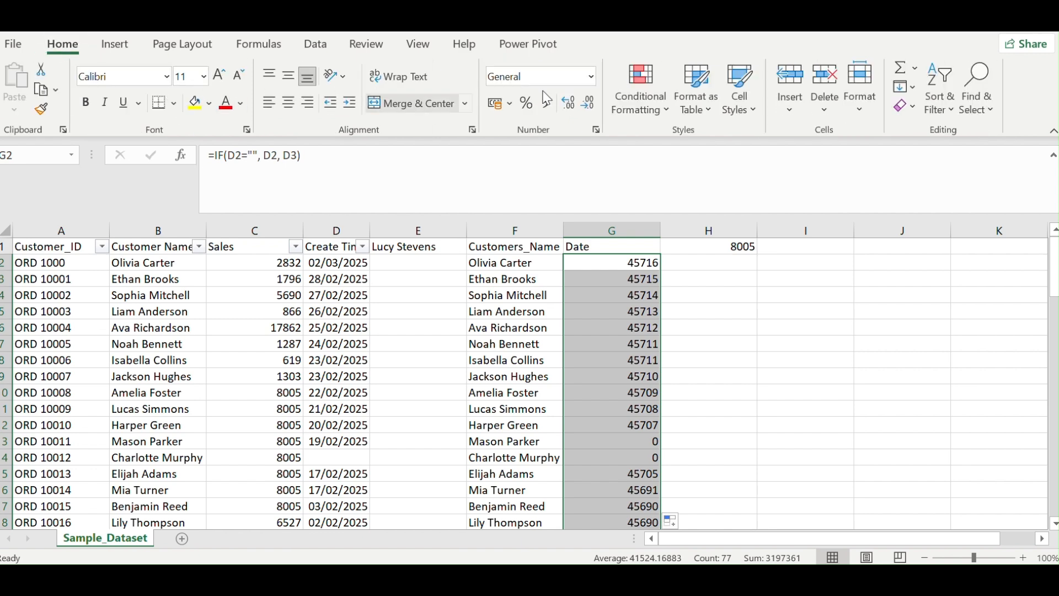
pyautogui.click(591, 76)
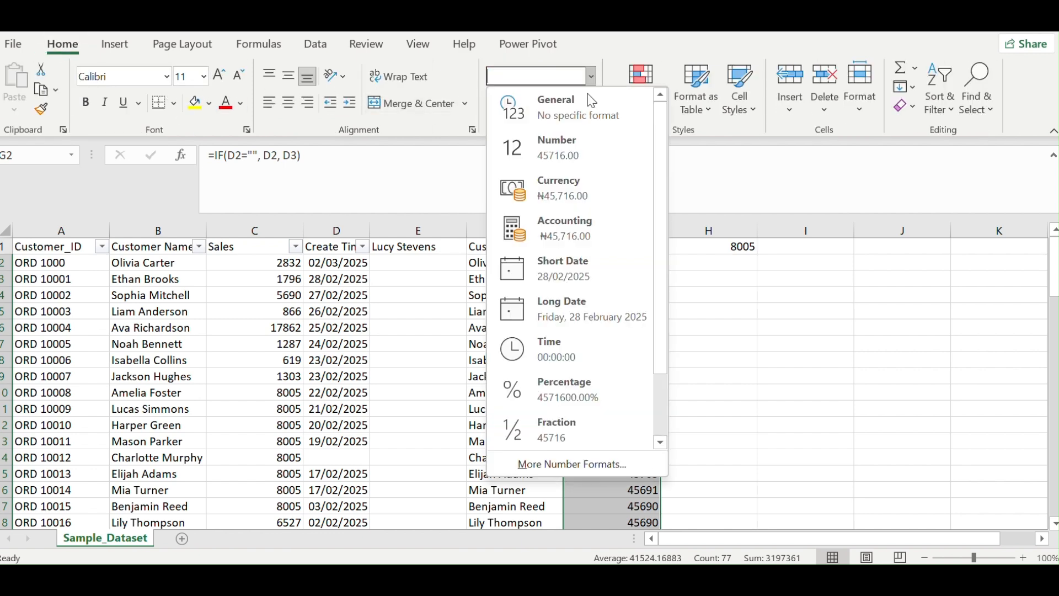
pyautogui.click(554, 283)
# Compare the filled Date values with the Create Time column down the rows, including the formula in G35
pyautogui.moveTo(1054, 280); pyautogui.dragTo(1056, 493)
pyautogui.moveTo(1045, 444); pyautogui.dragTo(1047, 381)
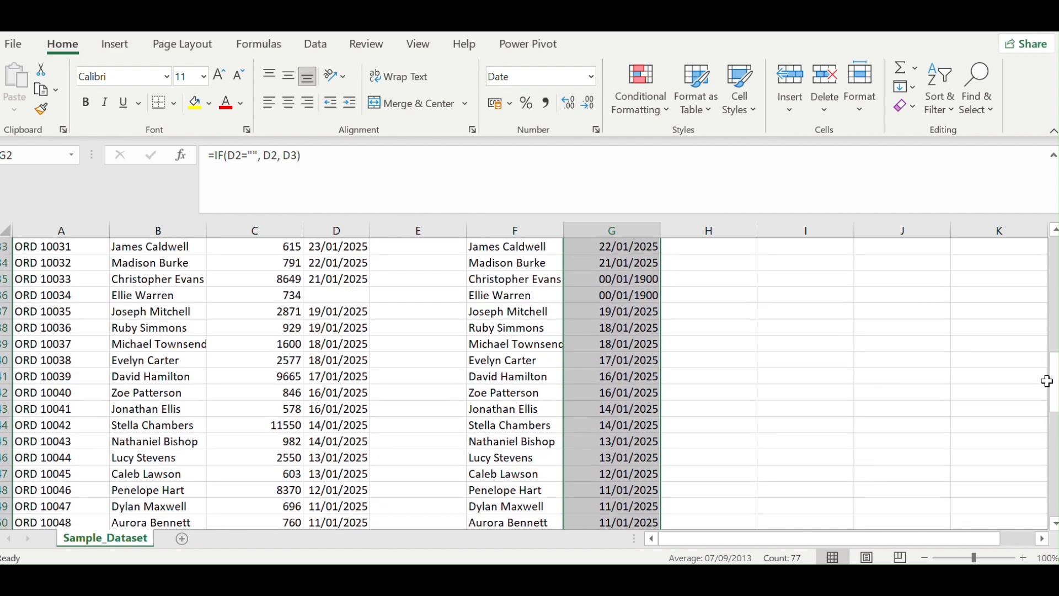
pyautogui.click(628, 282)
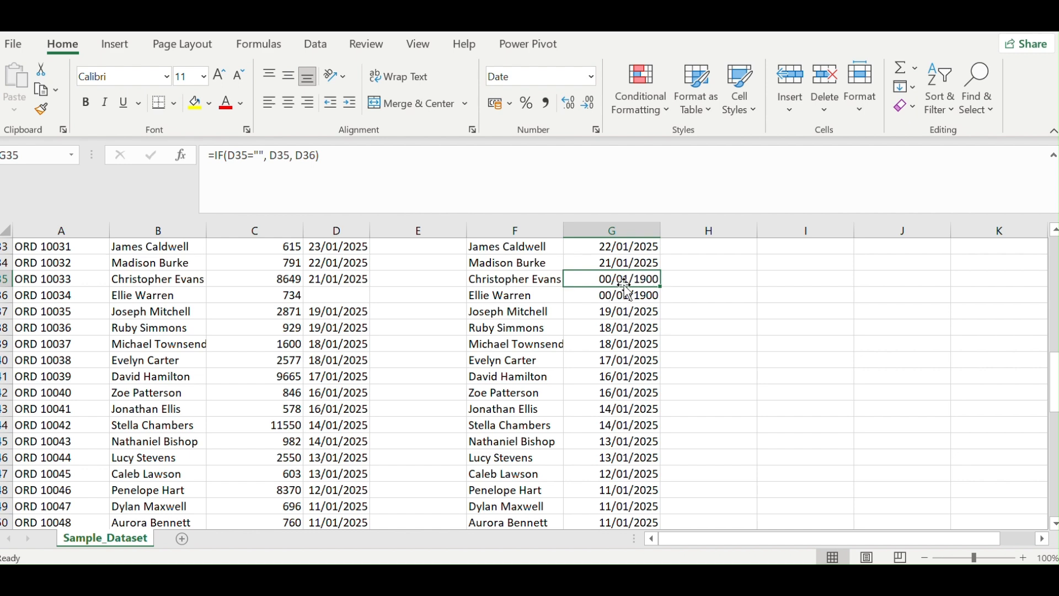
pyautogui.click(1056, 236)
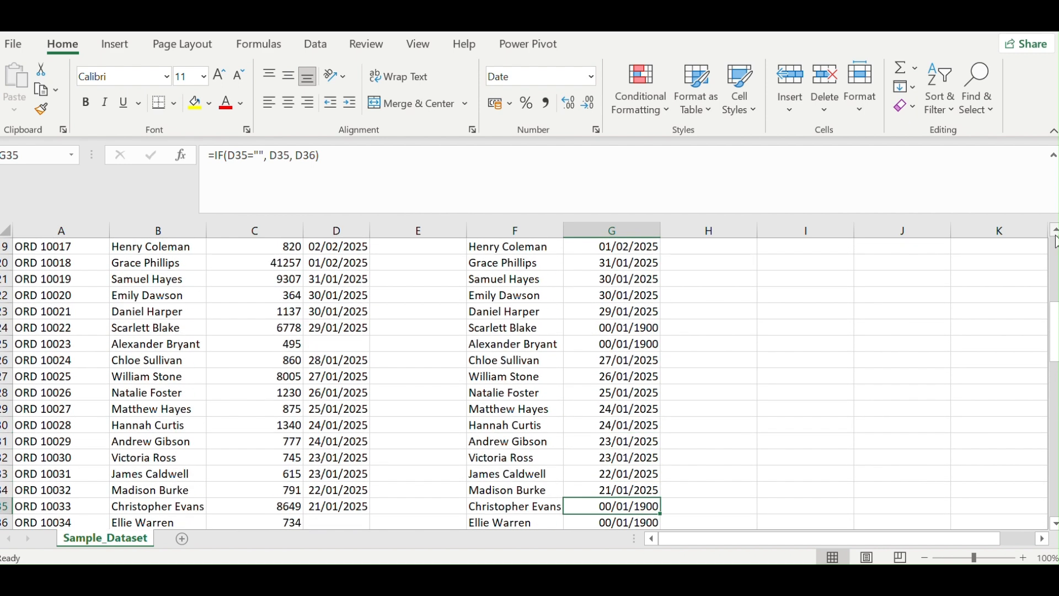
pyautogui.click(1056, 235)
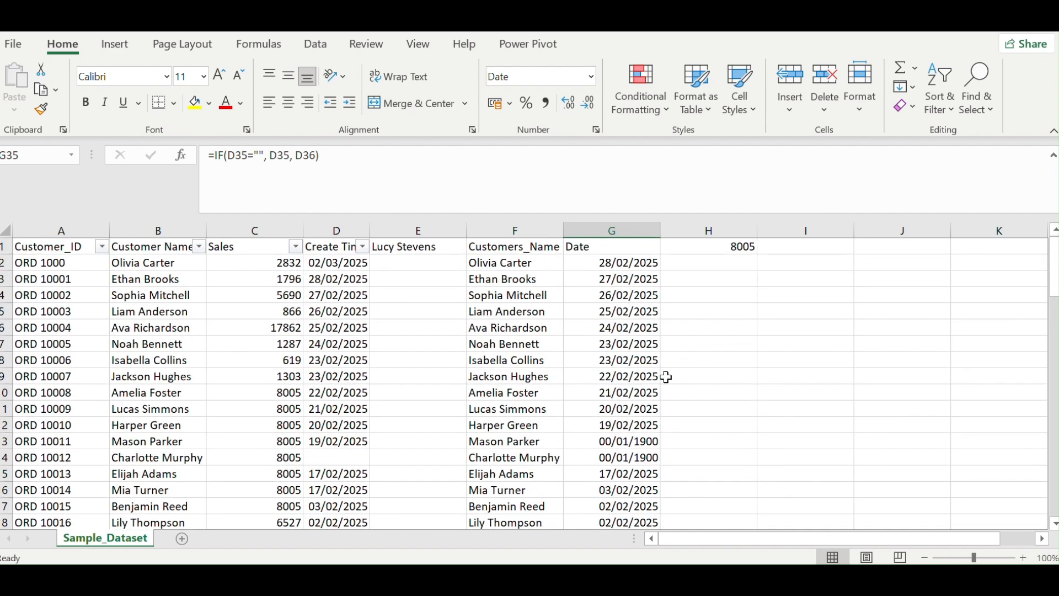
# Apply the Short Date format to the whole of column G
pyautogui.click(601, 249)
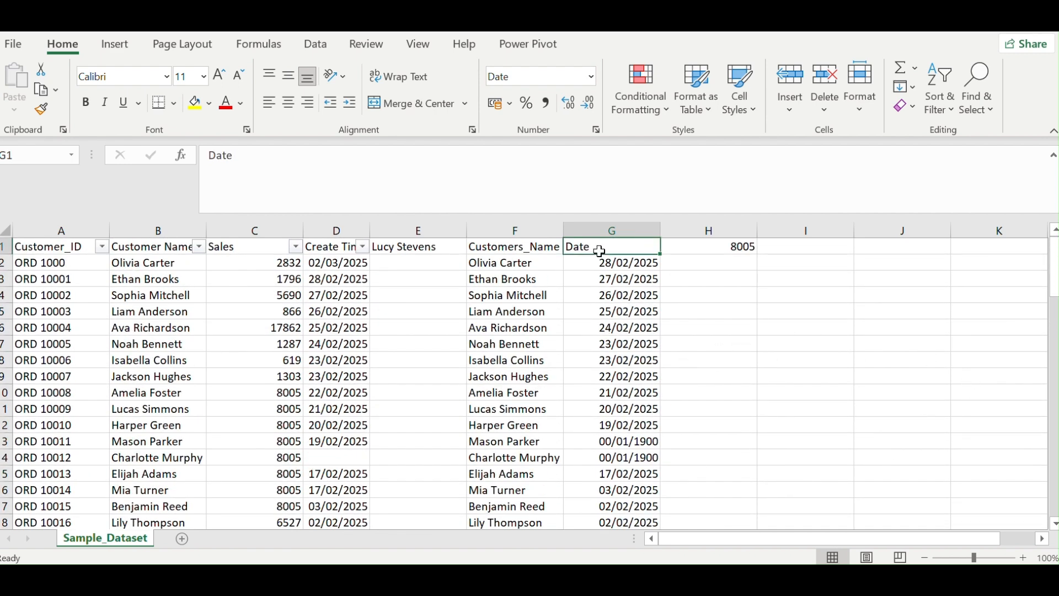
pyautogui.click(619, 230)
pyautogui.click(591, 77)
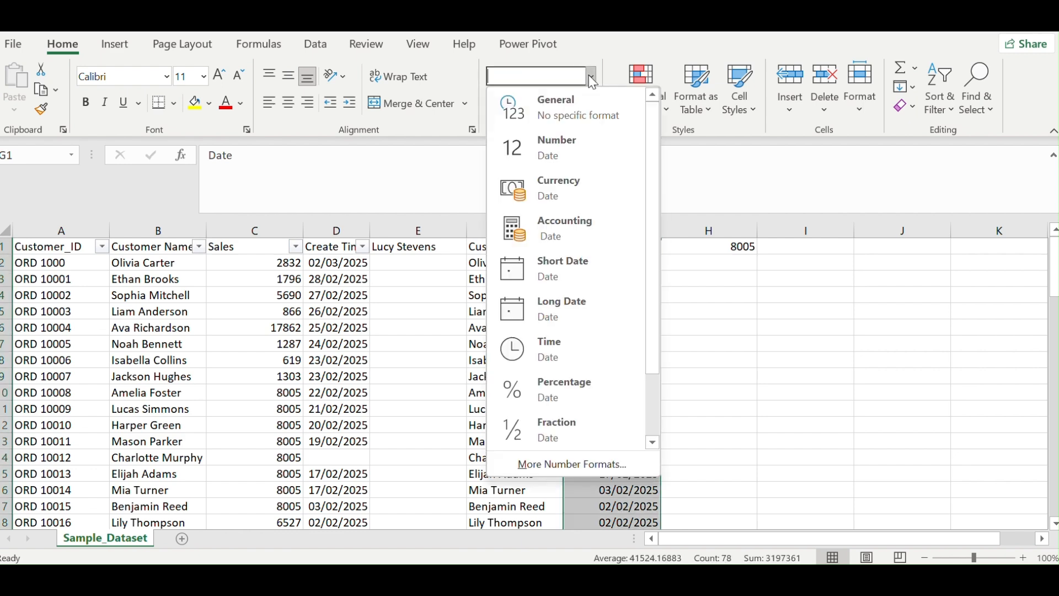
pyautogui.click(567, 283)
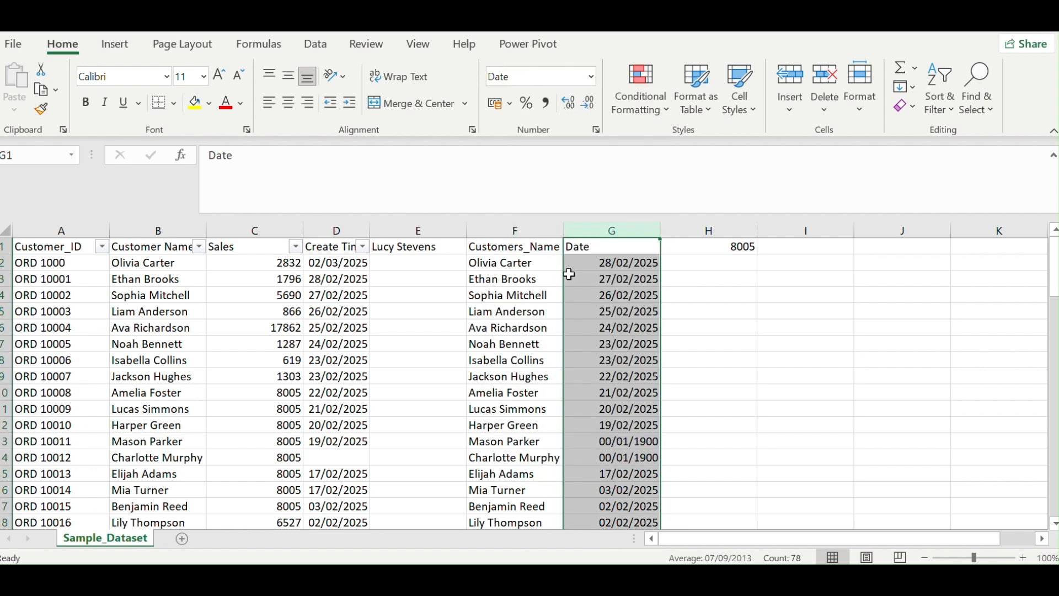
# Clear the existing IF formula from cell G2 in the Date column
pyautogui.click(614, 295)
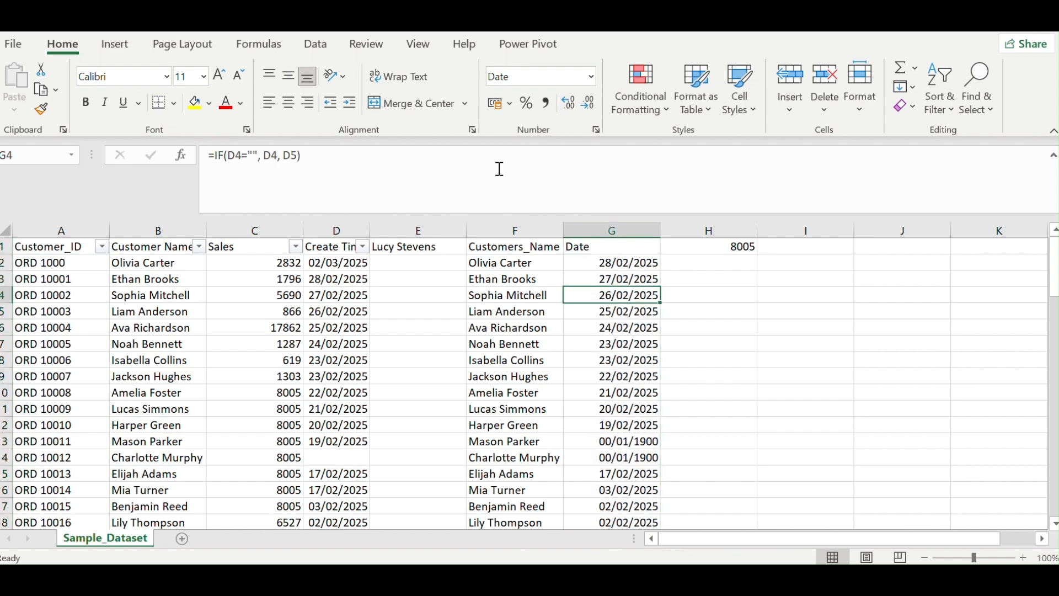
pyautogui.click(624, 247)
pyautogui.click(625, 269)
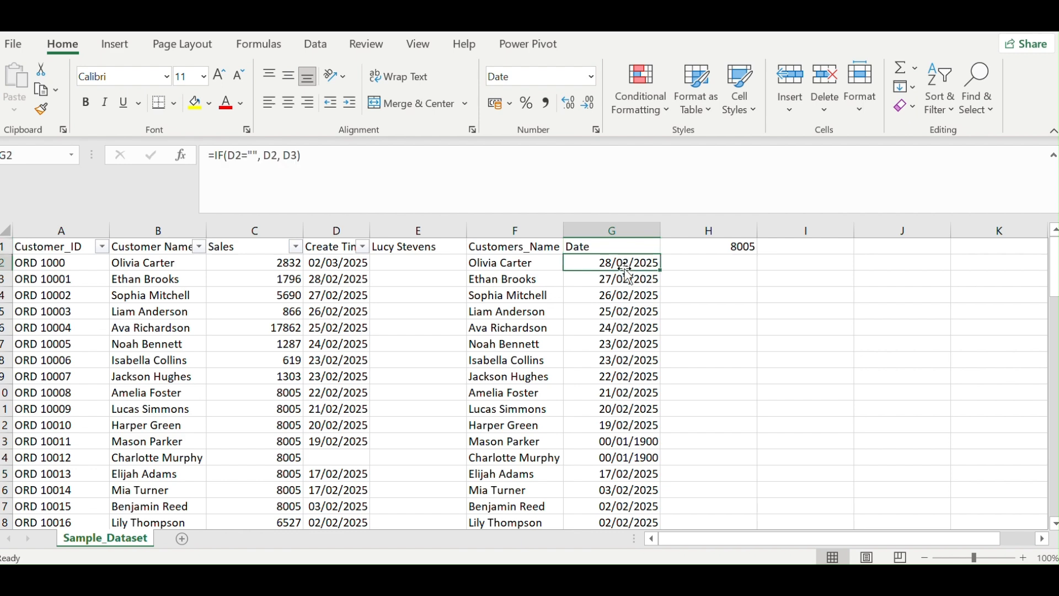
pyautogui.click(320, 158)
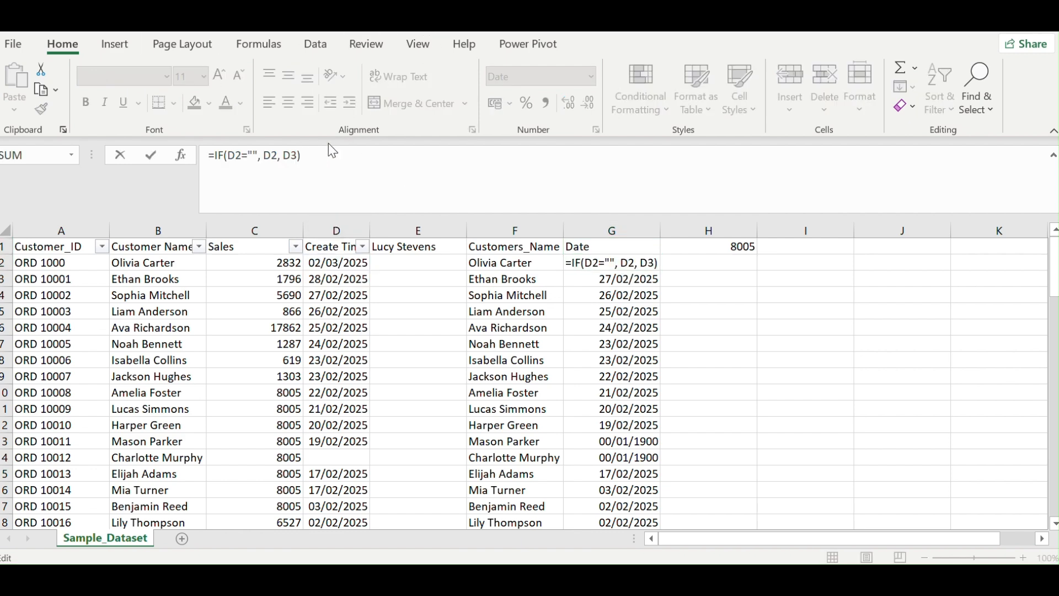
pyautogui.click(314, 155)
pyautogui.press('BackSpace')
pyautogui.press('BackSpace')
pyautogui.press('BackSpace')
pyautogui.press('BackSpace')
pyautogui.press('BackSpace')
pyautogui.press('BackSpace')
pyautogui.press('BackSpace')
pyautogui.press('BackSpace')
pyautogui.press('BackSpace')
pyautogui.press('BackSpace')
pyautogui.press('BackSpace')
pyautogui.press('BackSpace')
pyautogui.press('BackSpace')
pyautogui.press('BackSpace')
pyautogui.press('BackSpace')
pyautogui.press('BackSpace')
pyautogui.press('BackSpace')
pyautogui.press('BackSpace')
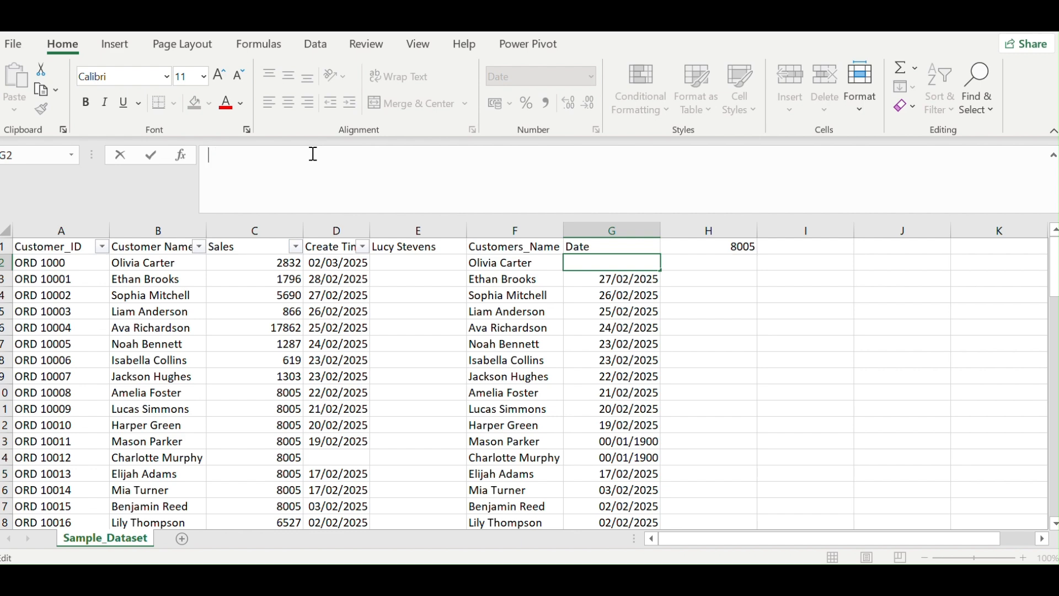
pyautogui.write('=if')
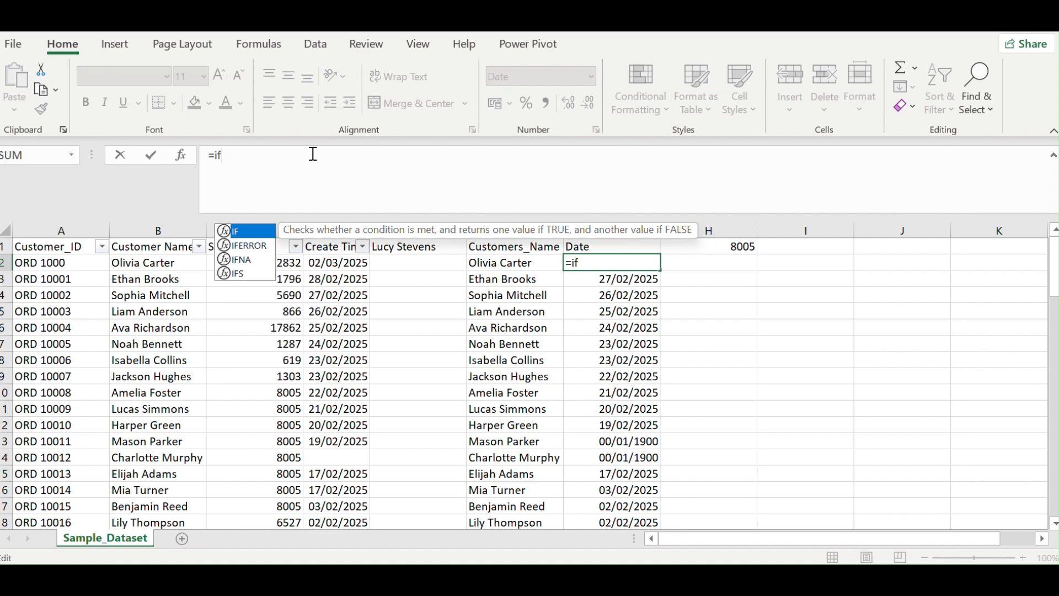
pyautogui.doubleClick(248, 232)
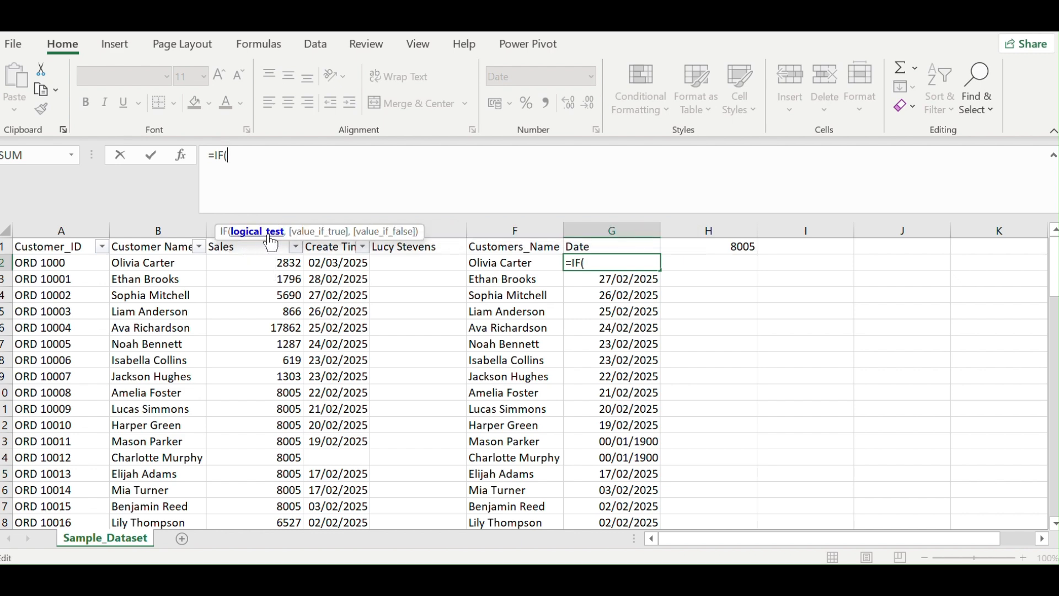
pyautogui.press('BackSpace')
pyautogui.press('Escape')
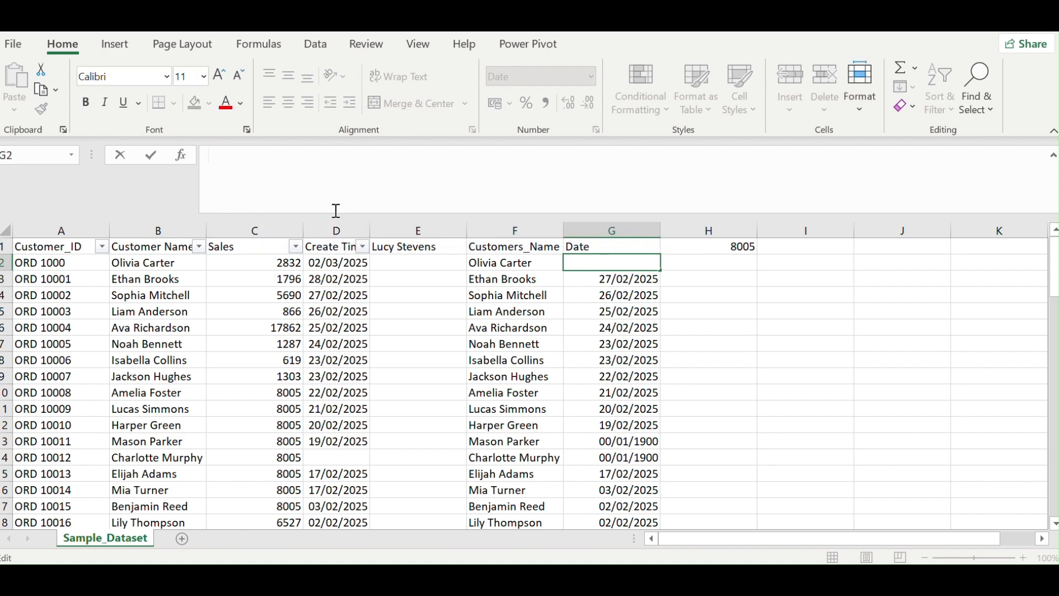
# Start a new IF formula in G2 that tests whether D2 is blank, using D2="" as the condition
pyautogui.write('=if')
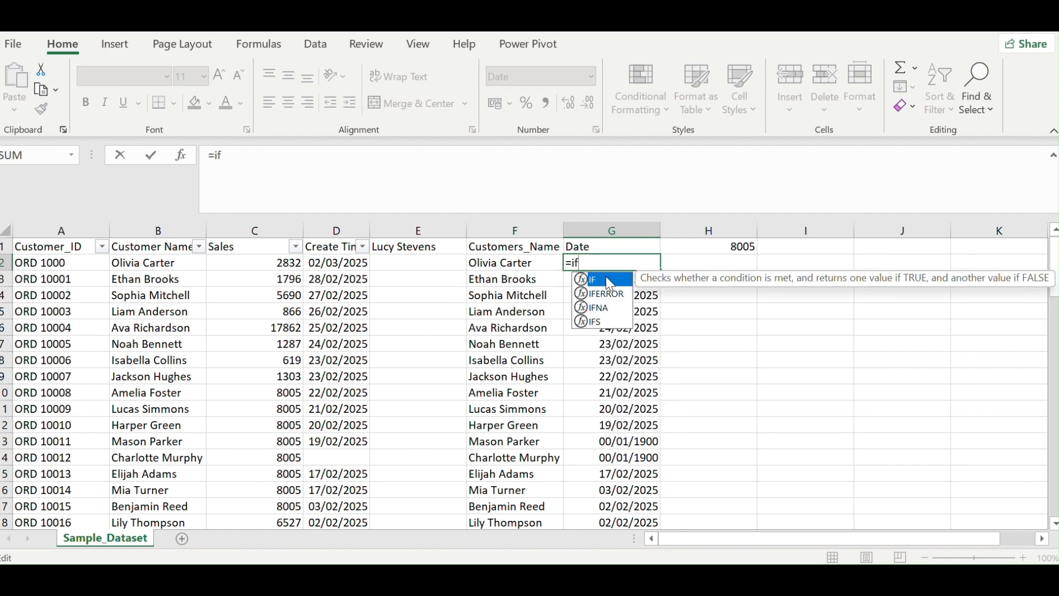
pyautogui.doubleClick(606, 278)
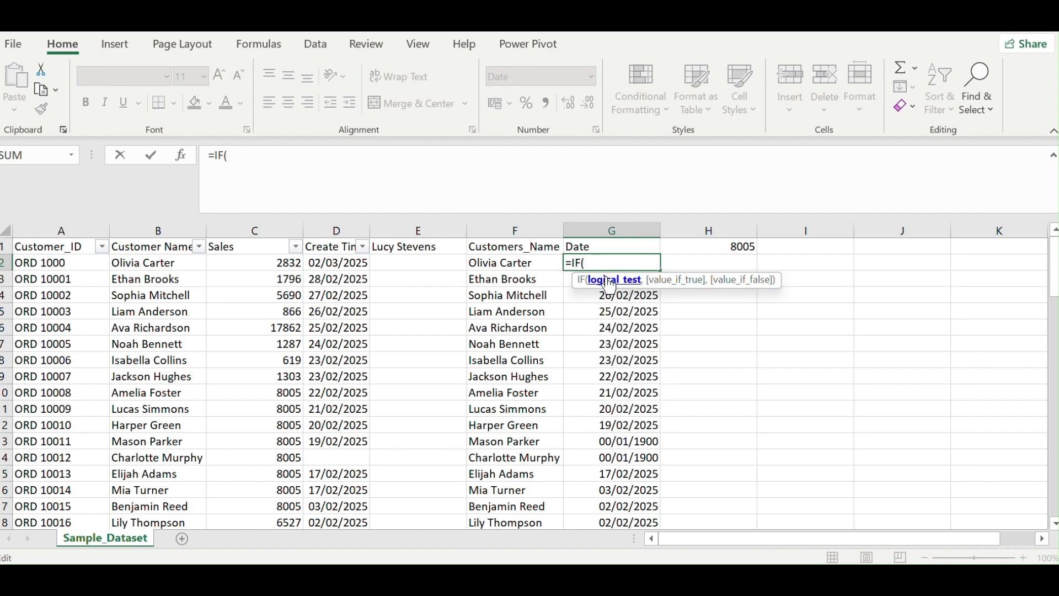
pyautogui.click(349, 265)
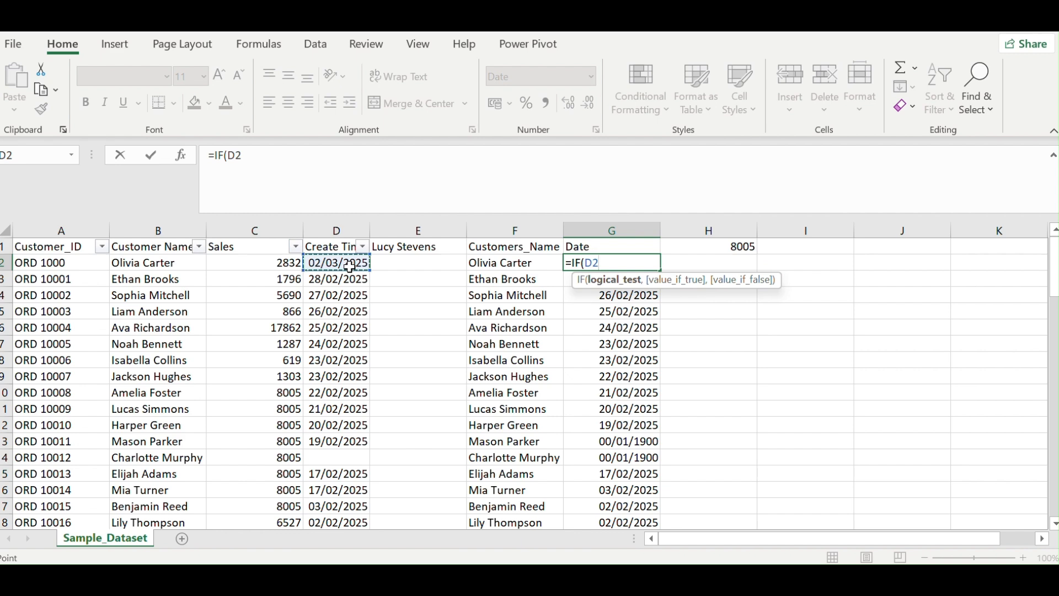
pyautogui.write('="",')
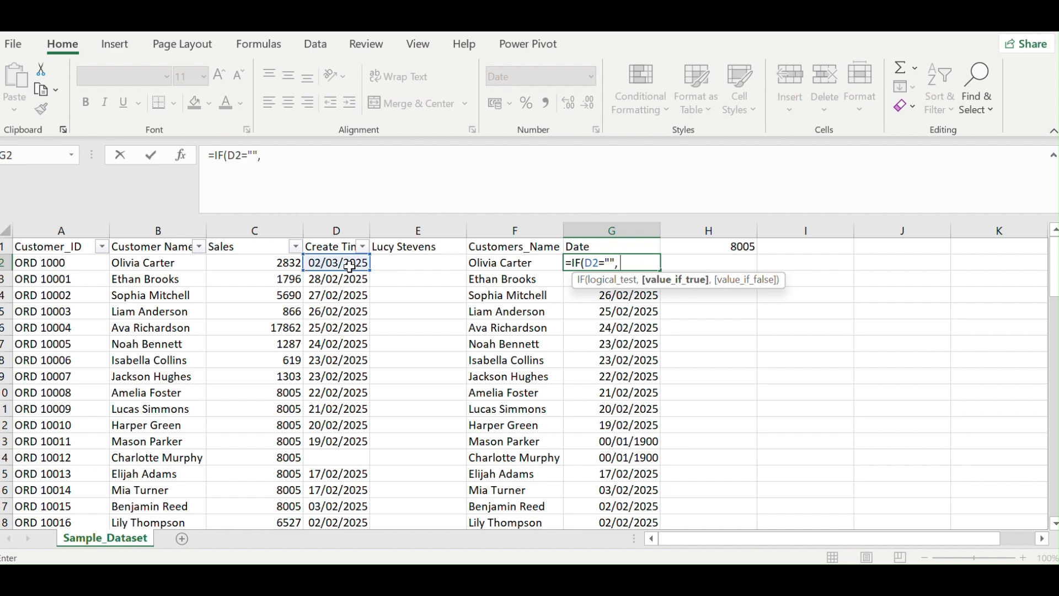
# Add AVERAGE over the range $D$2:D78 as the true result of the G2 formula
pyautogui.write(' A')
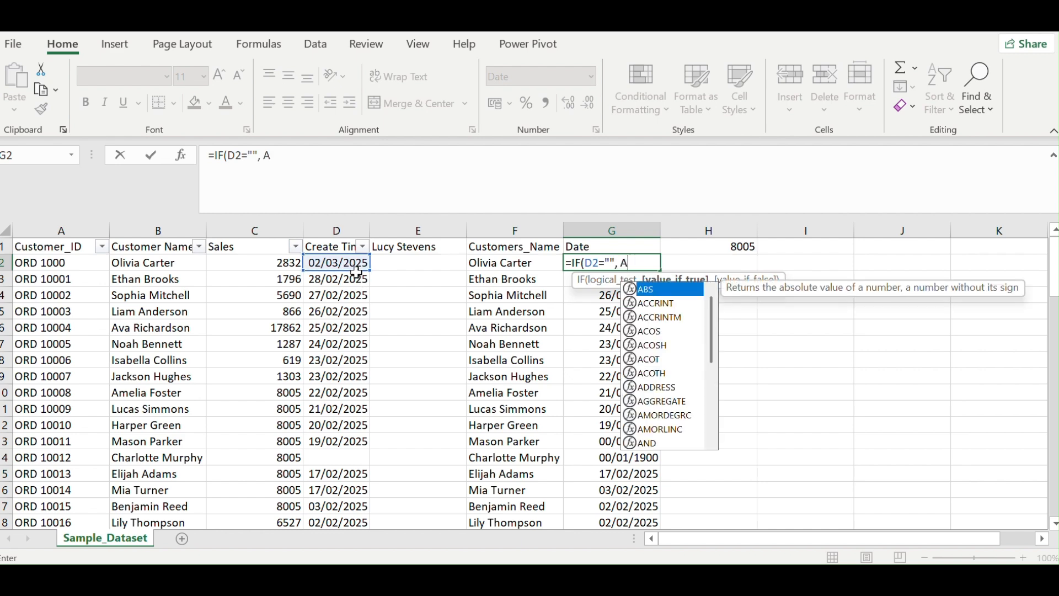
pyautogui.write('V')
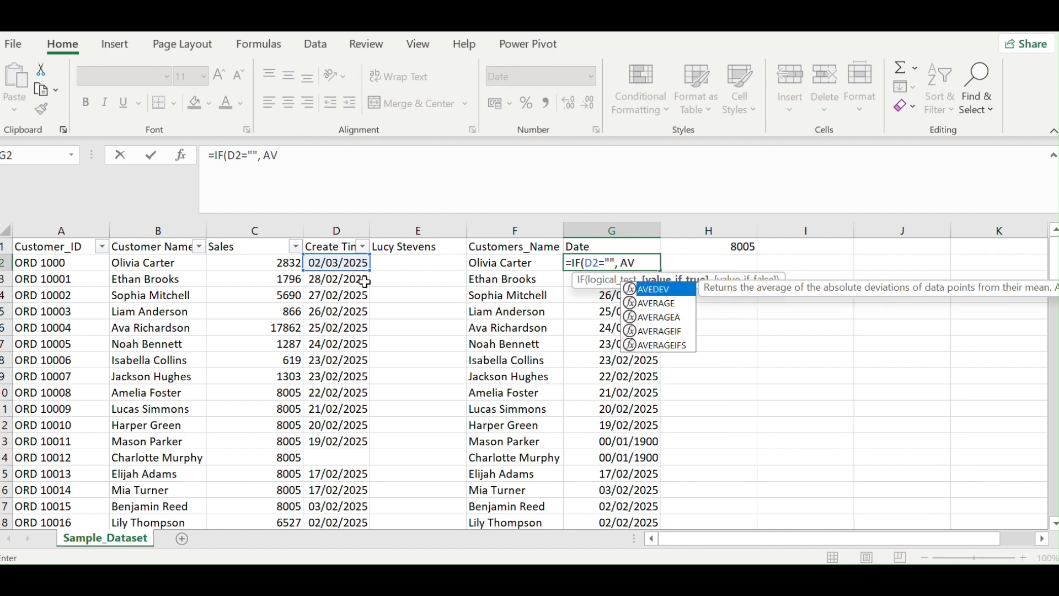
pyautogui.doubleClick(660, 303)
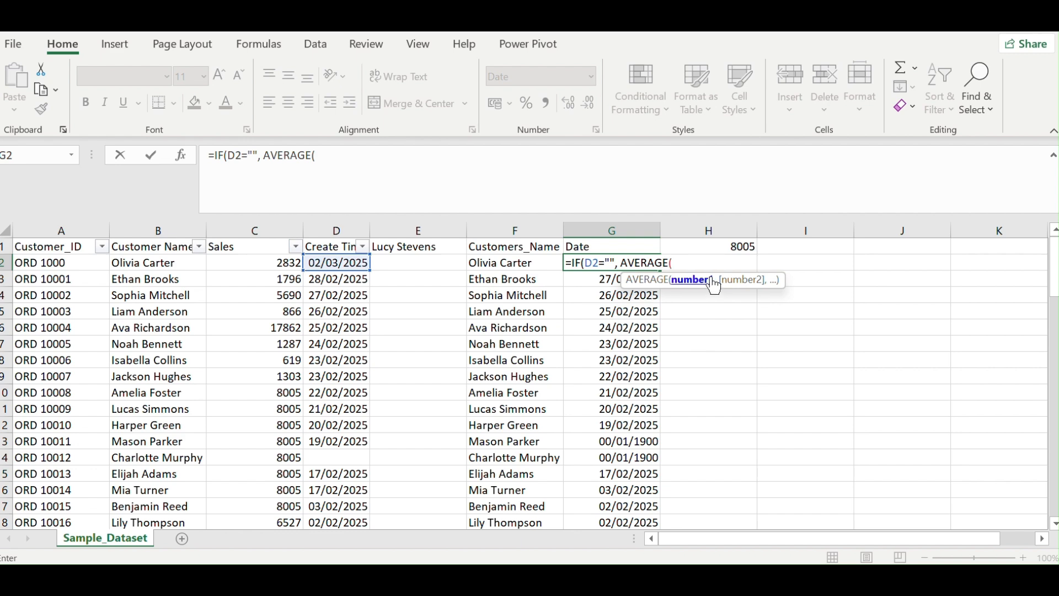
pyautogui.click(340, 264)
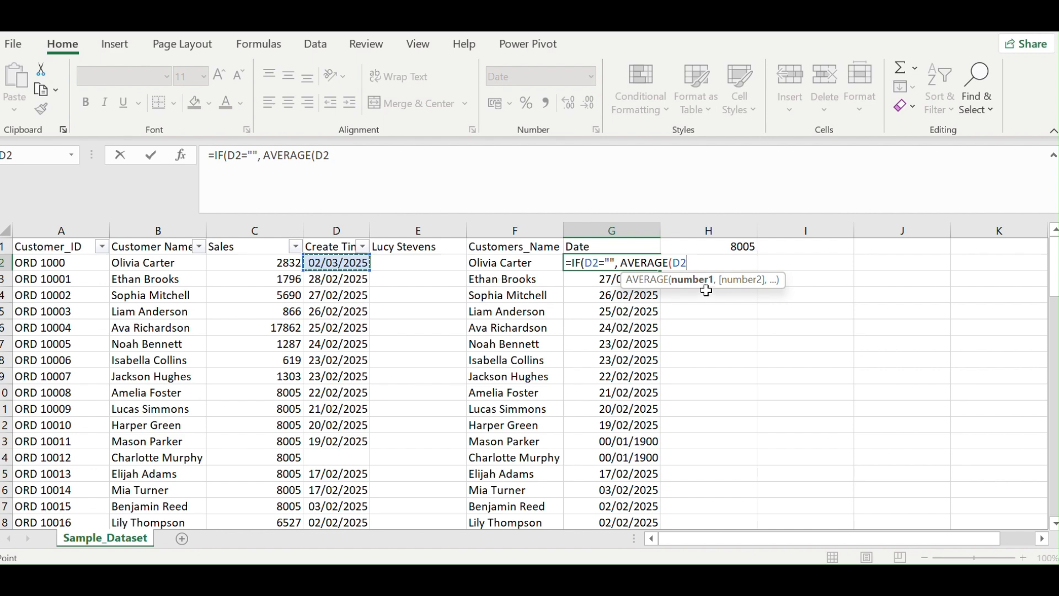
pyautogui.click(676, 265)
pyautogui.write('$D')
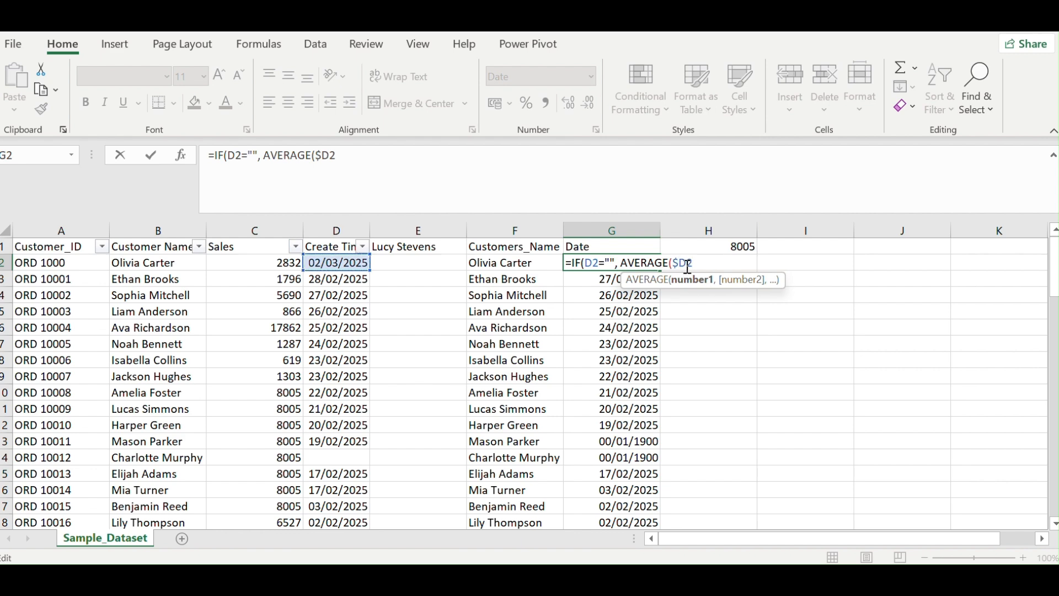
pyautogui.write('$2:')
pyautogui.write('D')
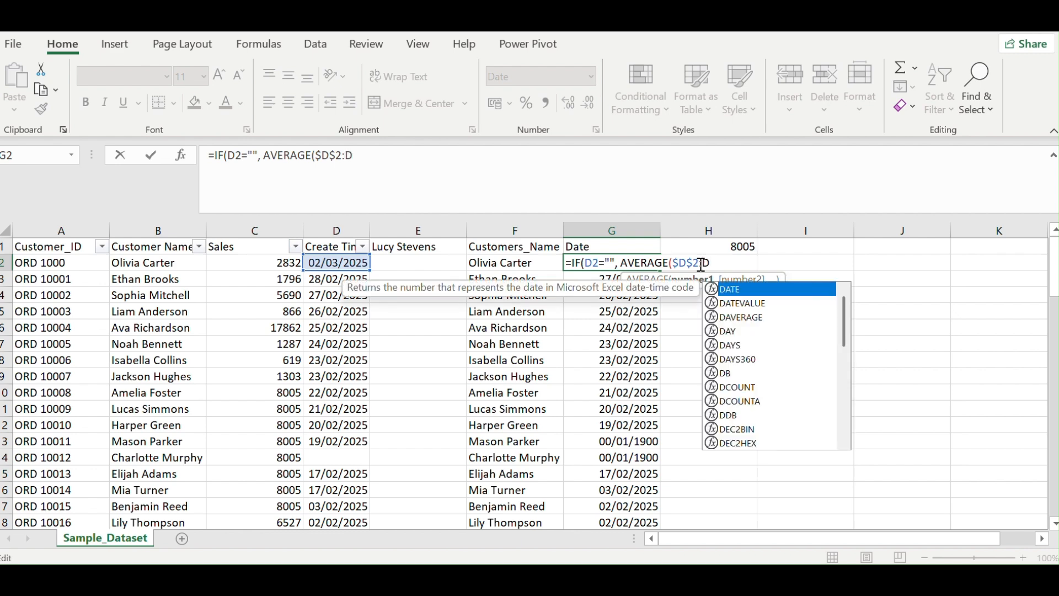
pyautogui.write('6')
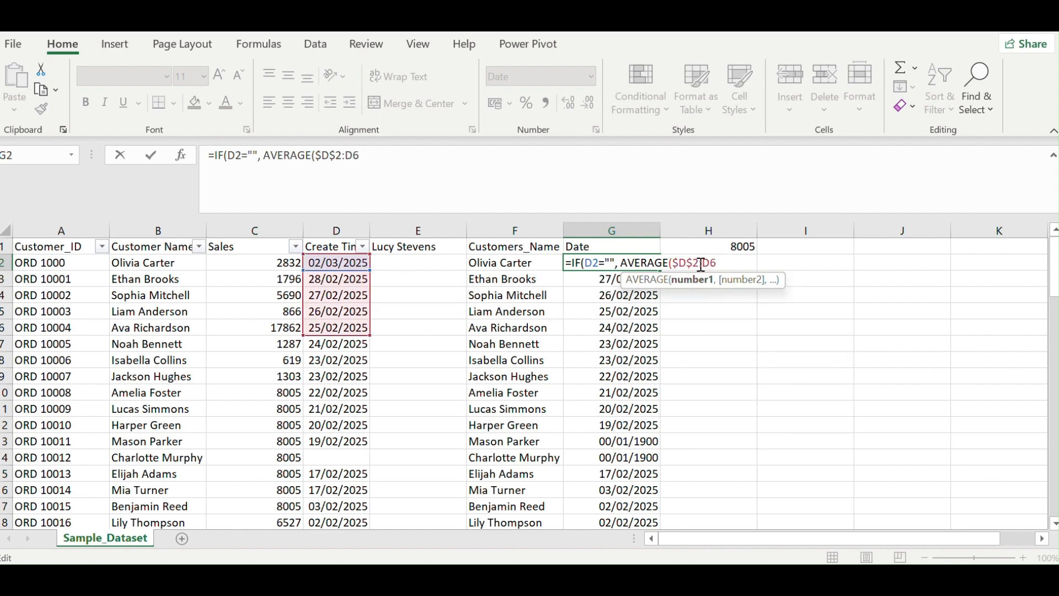
pyautogui.press('BackSpace')
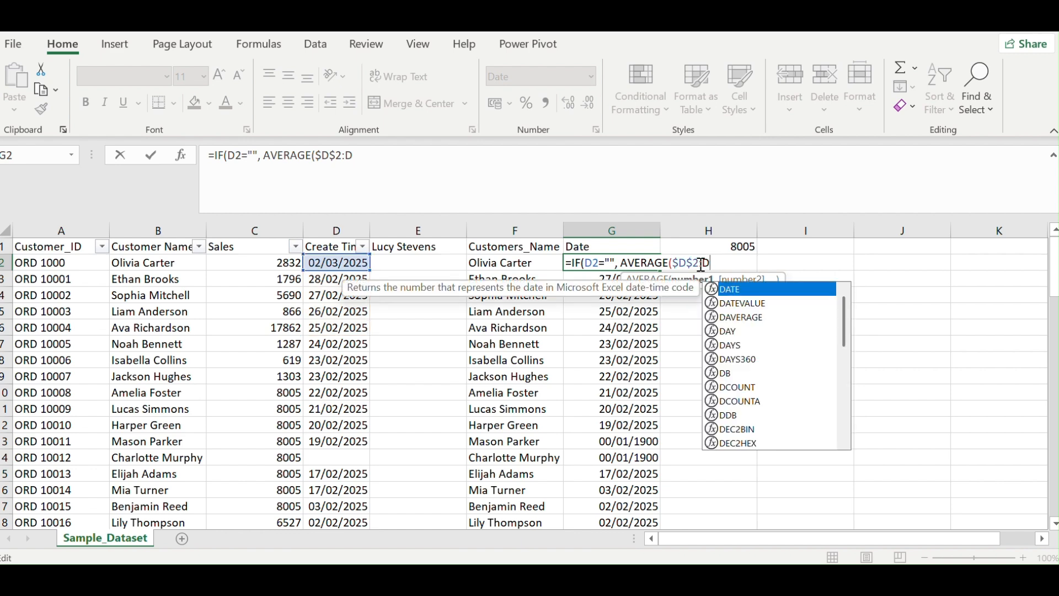
pyautogui.write('78')
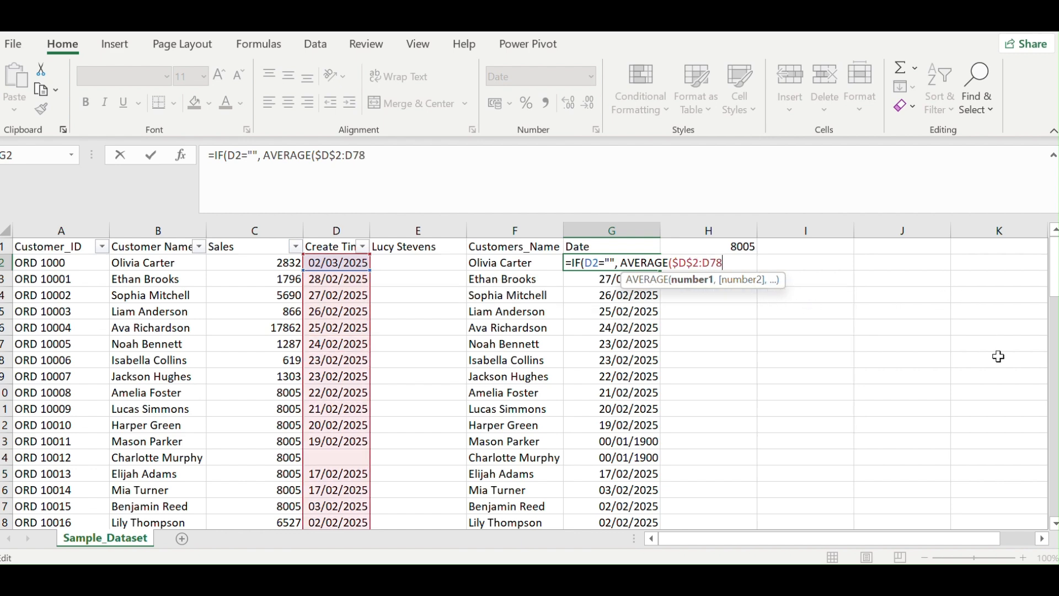
# Make the end of the AVERAGE range absolute as $D$78 and close the function's parenthesis
pyautogui.moveTo(1055, 270); pyautogui.dragTo(1023, 241)
pyautogui.write(',')
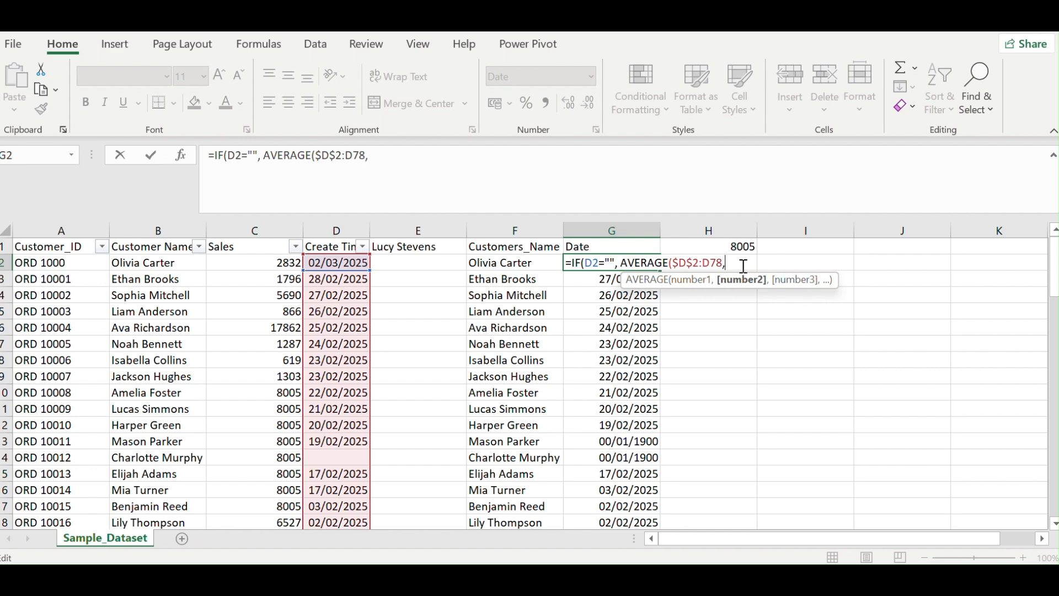
pyautogui.click(704, 264)
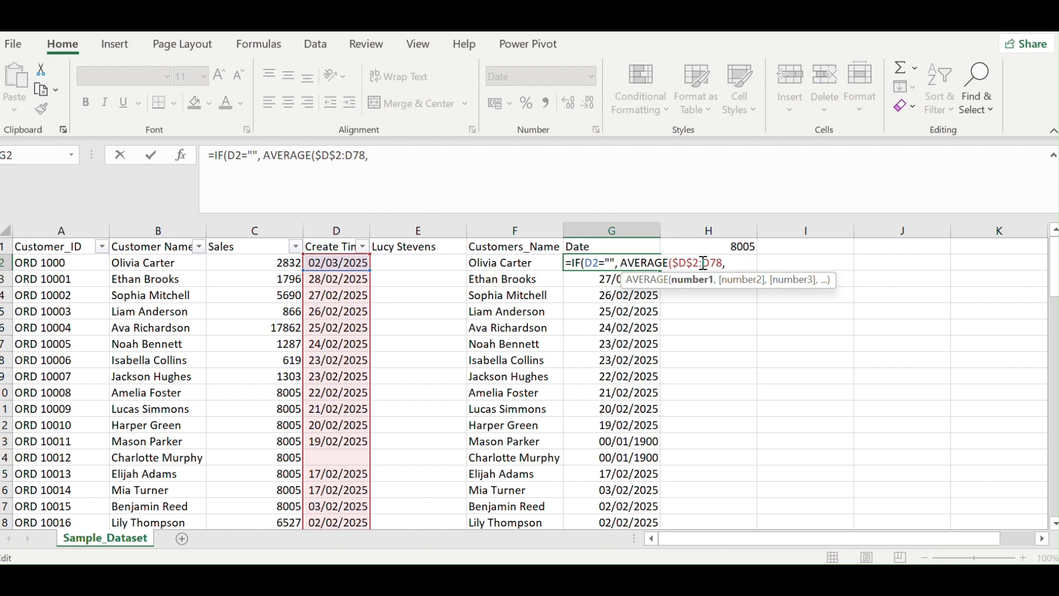
pyautogui.write('$D$')
pyautogui.click(742, 269)
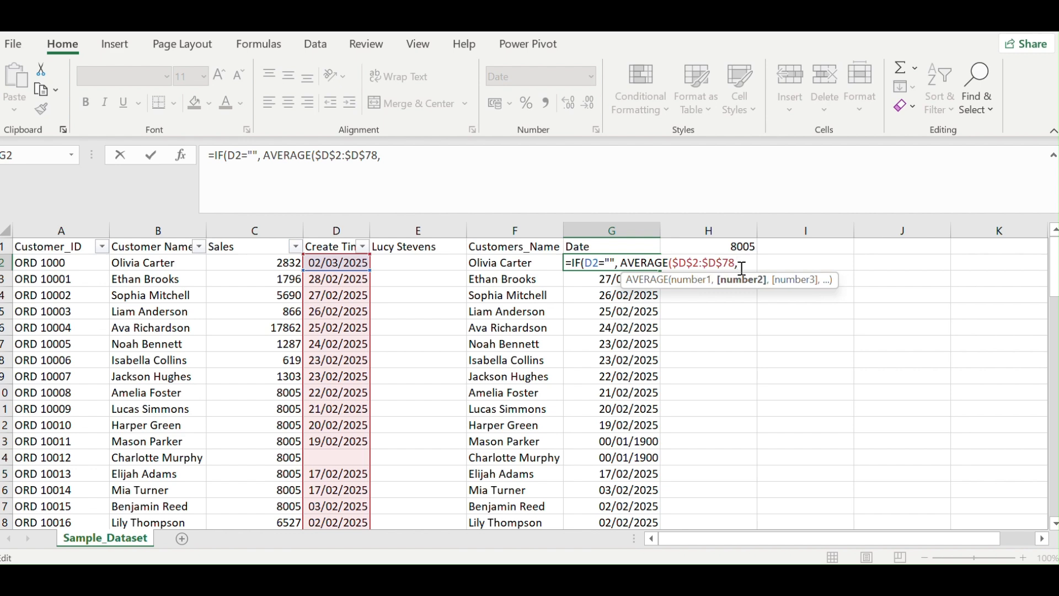
pyautogui.press('BackSpace')
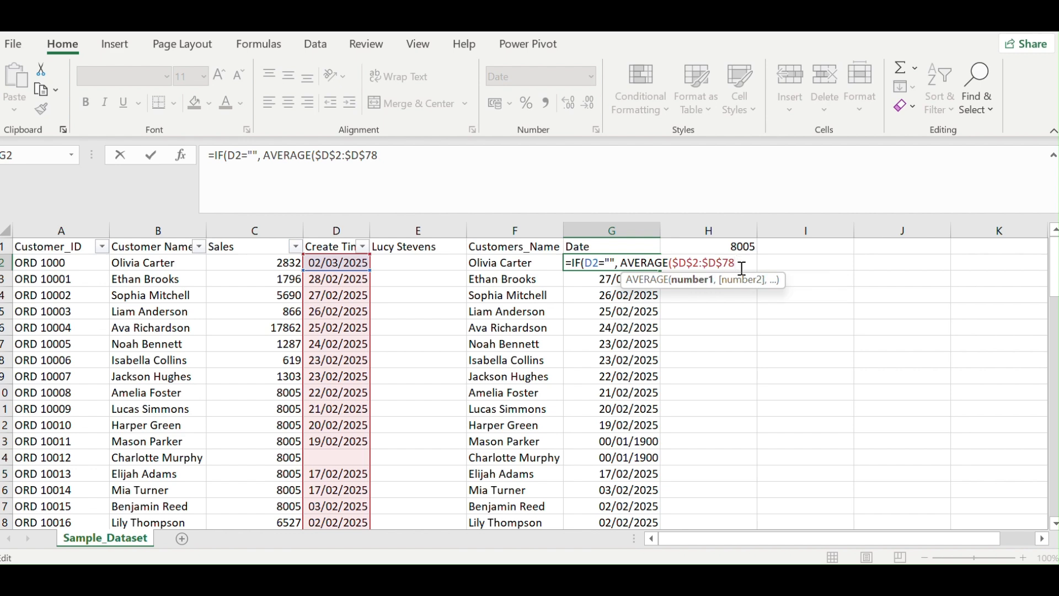
pyautogui.write(')')
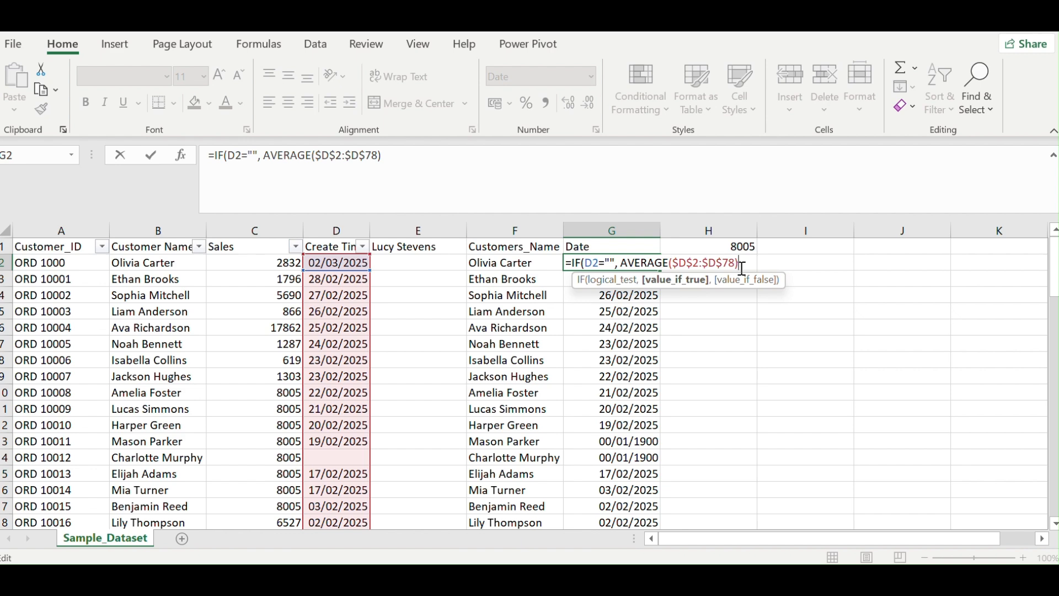
# Complete the G2 formula with D2 as the false result, giving =IF(D2="", AVERAGE($D$2:$D$78), D2)
pyautogui.write(',')
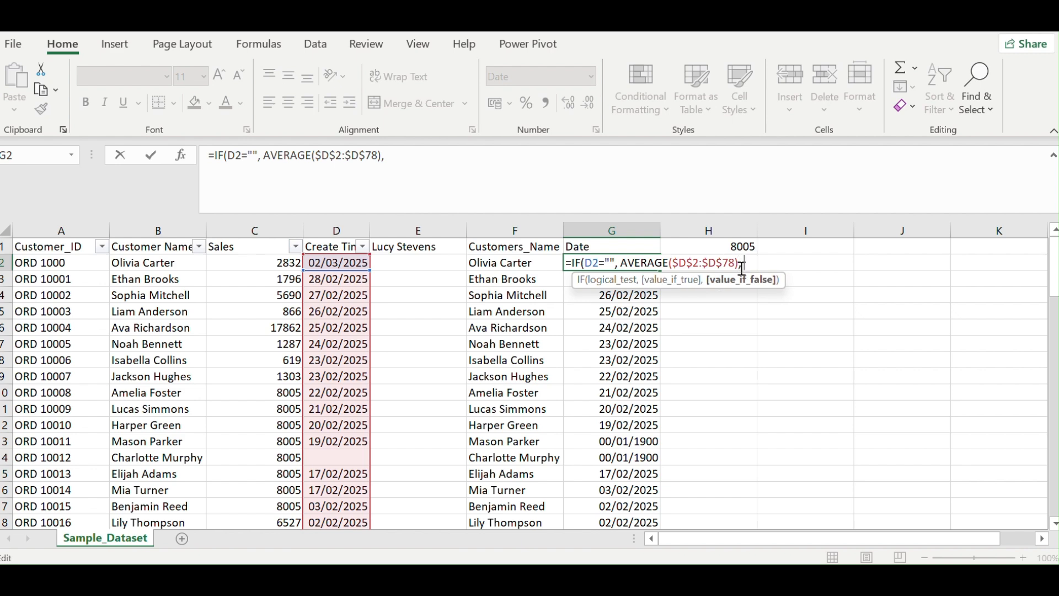
pyautogui.click(345, 264)
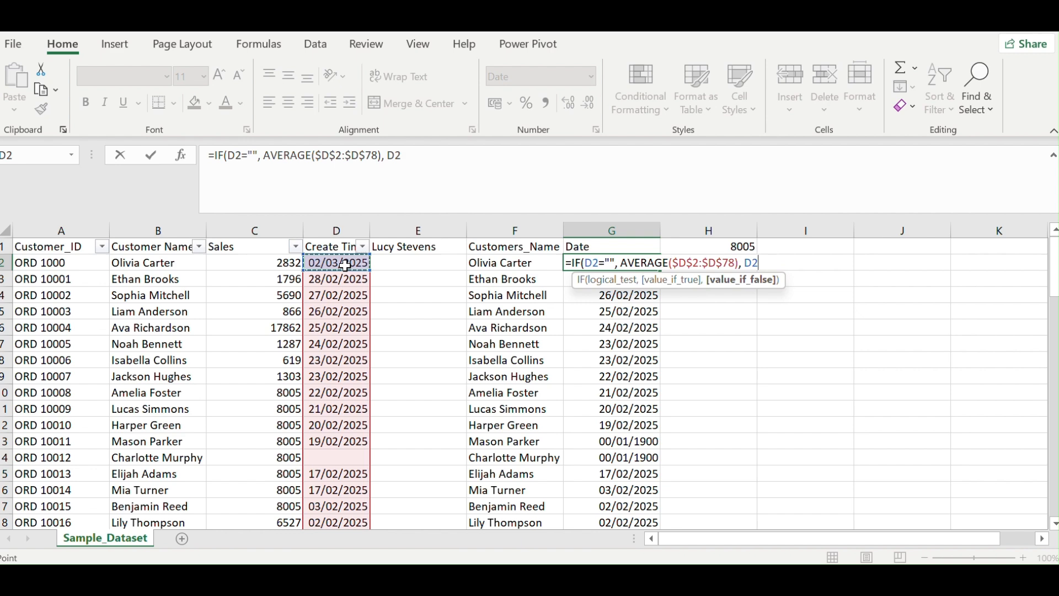
pyautogui.write(')')
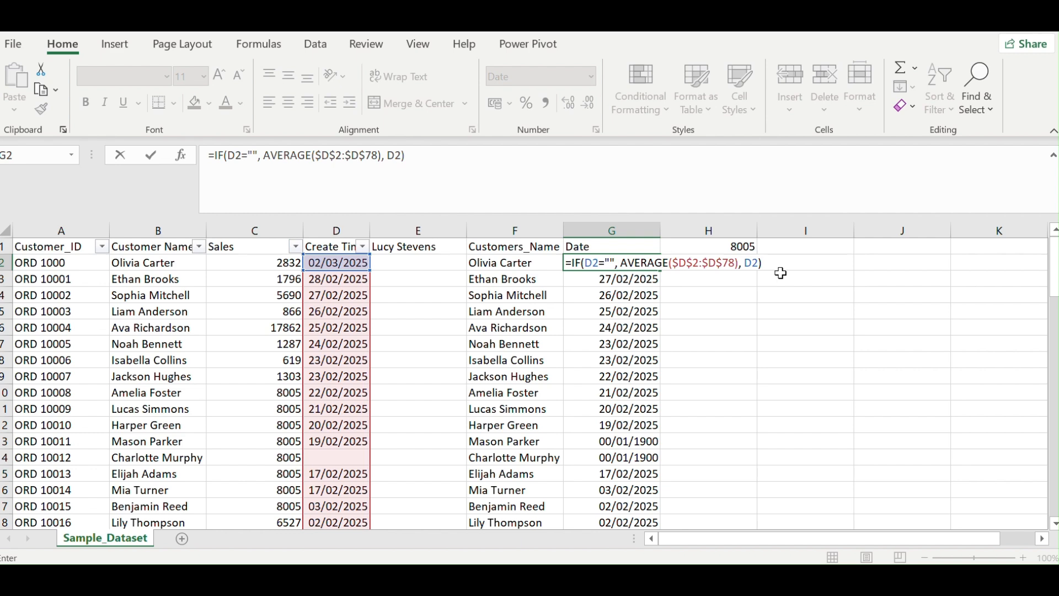
pyautogui.press('Return')
# Fill the G2 formula down the Date column and check the results against blank Create Time cells such as D36
pyautogui.click(645, 266)
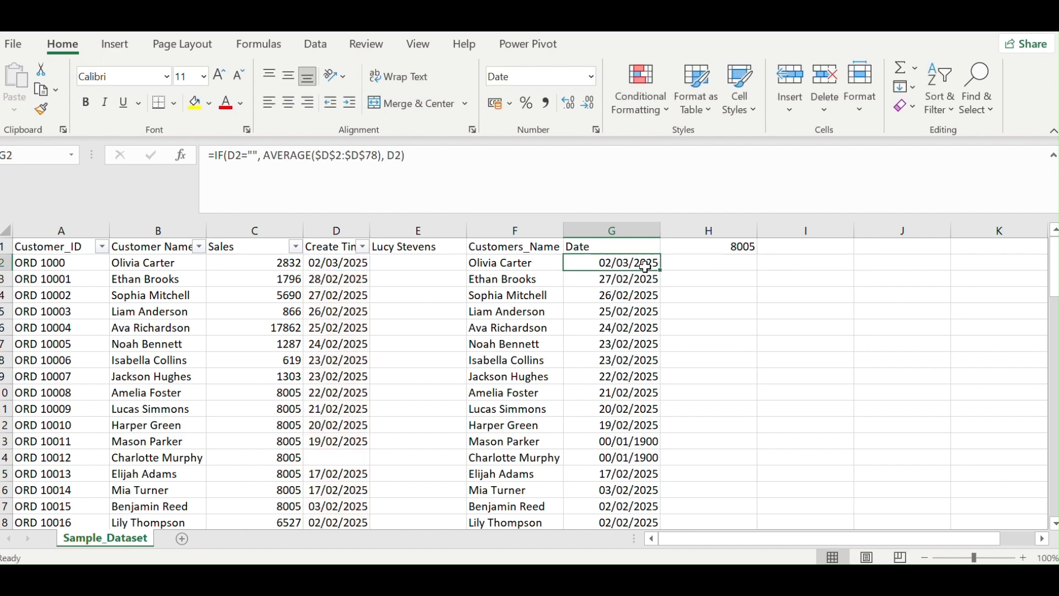
pyautogui.doubleClick(661, 269)
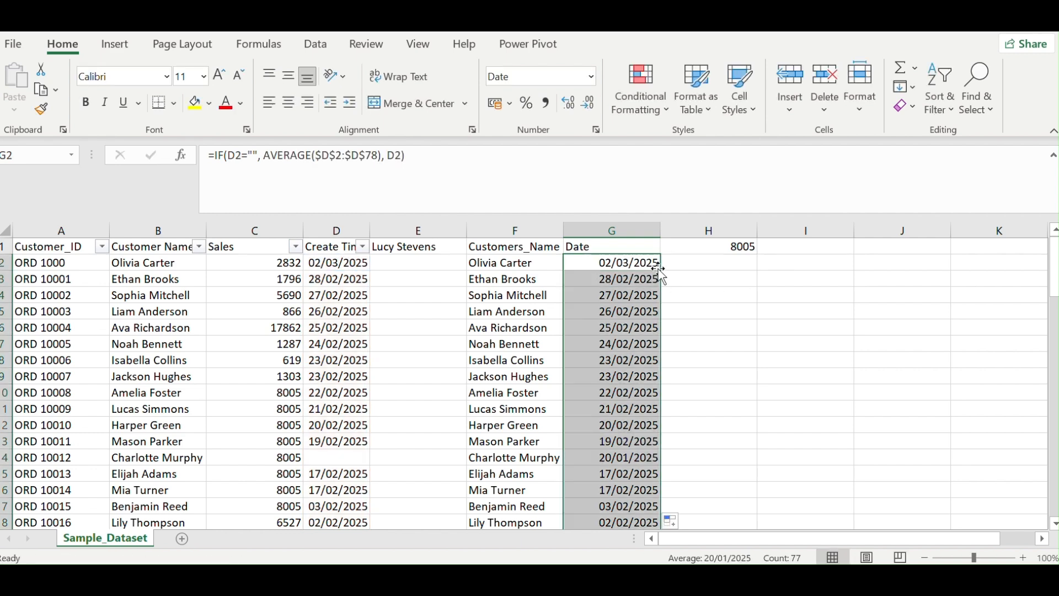
pyautogui.moveTo(1055, 276); pyautogui.dragTo(1021, 485)
pyautogui.moveTo(1052, 453); pyautogui.dragTo(1051, 365)
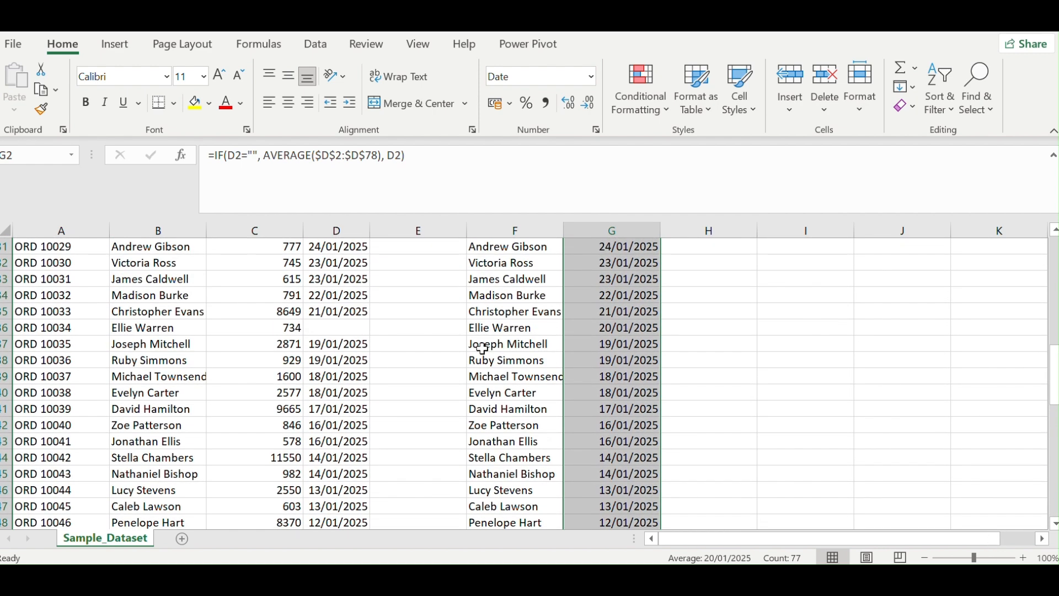
pyautogui.click(340, 328)
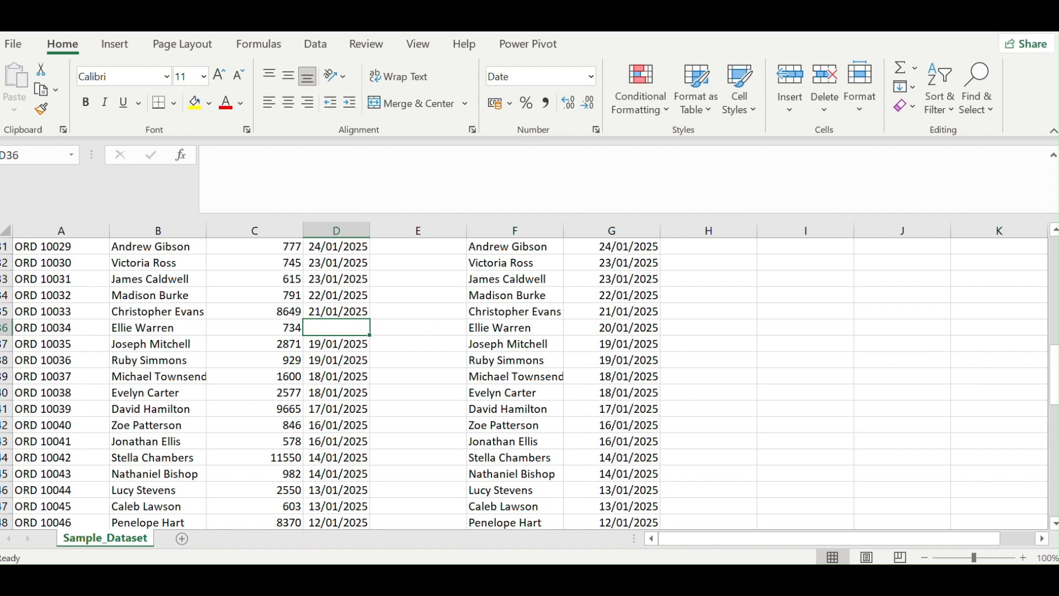
pyautogui.moveTo(1055, 373); pyautogui.dragTo(1033, 107)
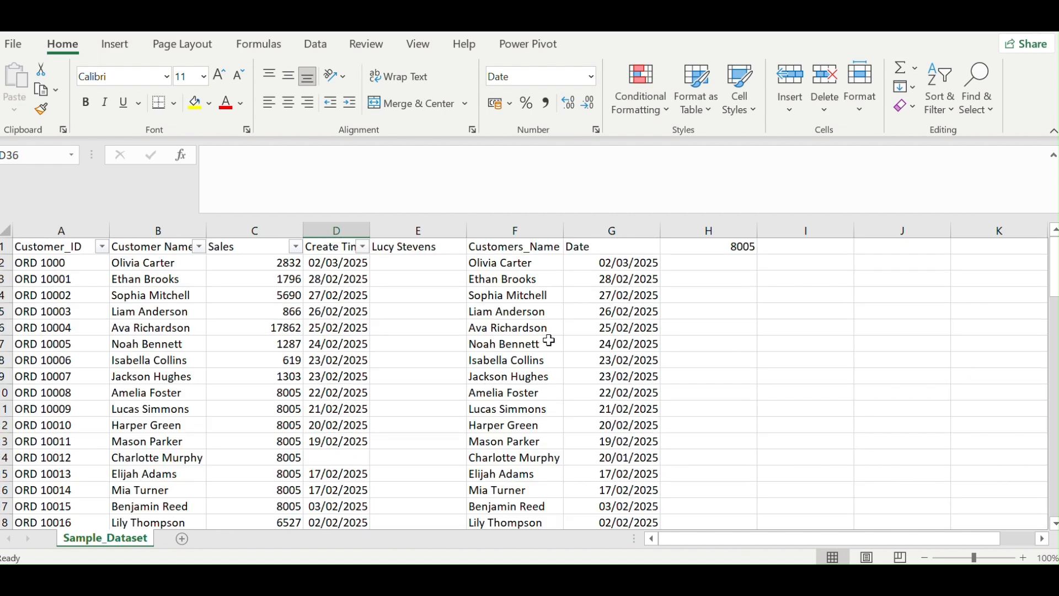
# Move the INDEX/MODE customer name formula from cell E1 to I1
pyautogui.click(420, 246)
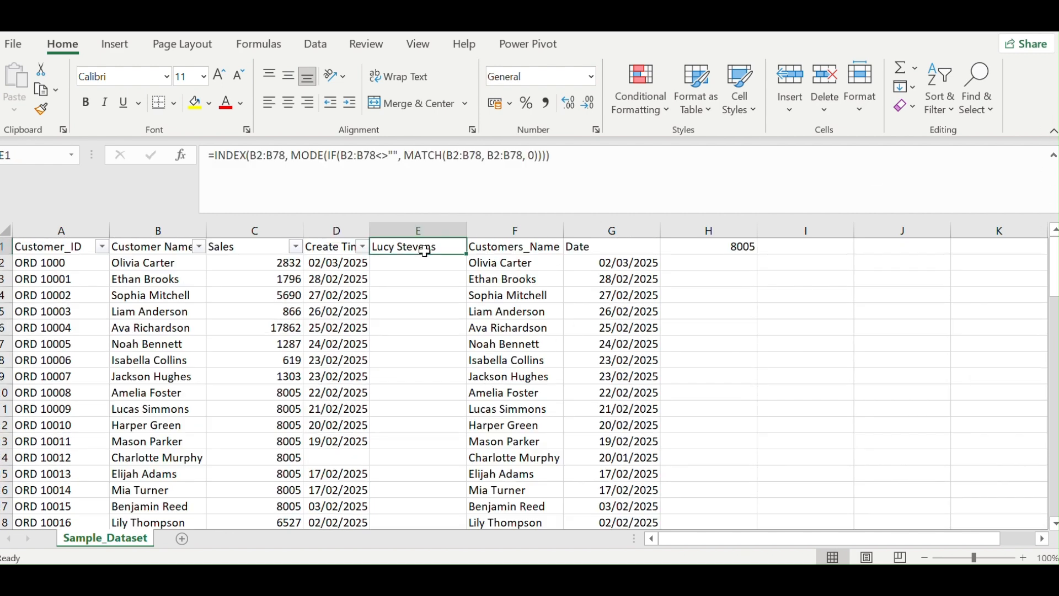
pyautogui.moveTo(438, 260); pyautogui.dragTo(787, 249)
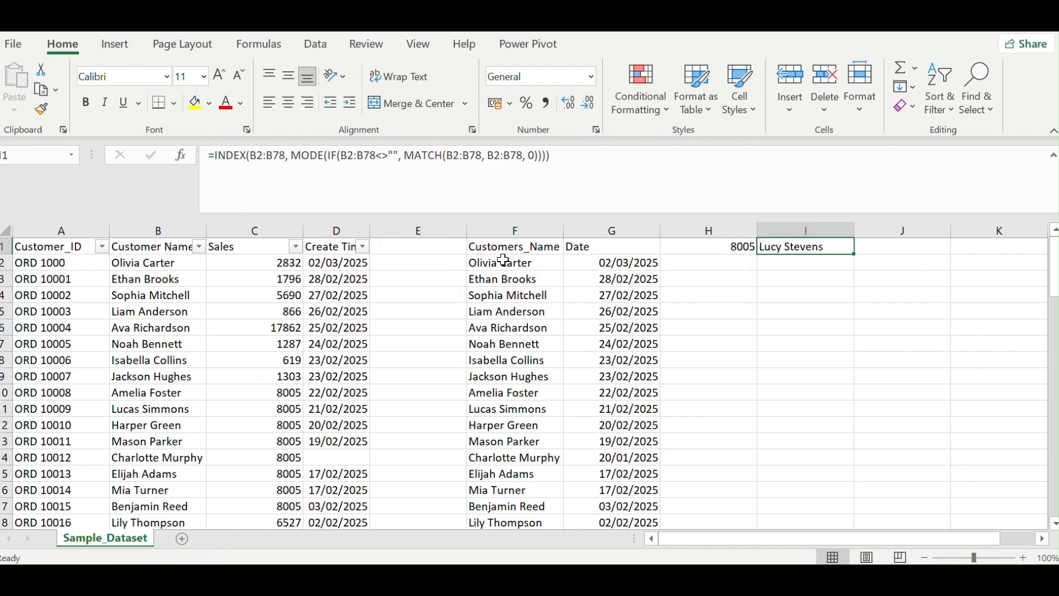
# Move the Customers_Name column from F to E and the Date column from G to F
pyautogui.click(514, 230)
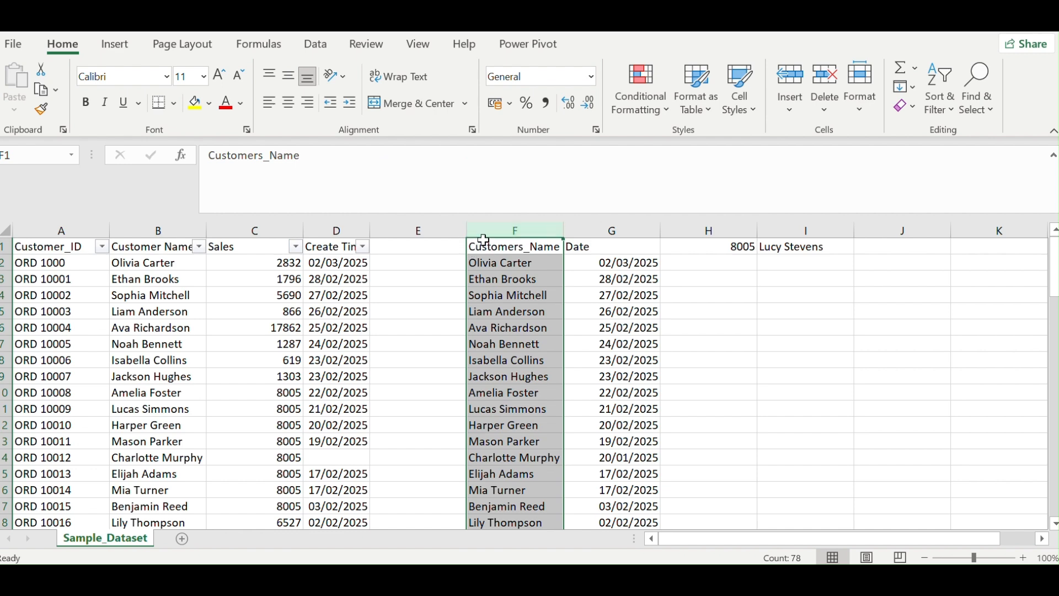
pyautogui.moveTo(483, 241); pyautogui.dragTo(441, 245)
pyautogui.click(612, 242)
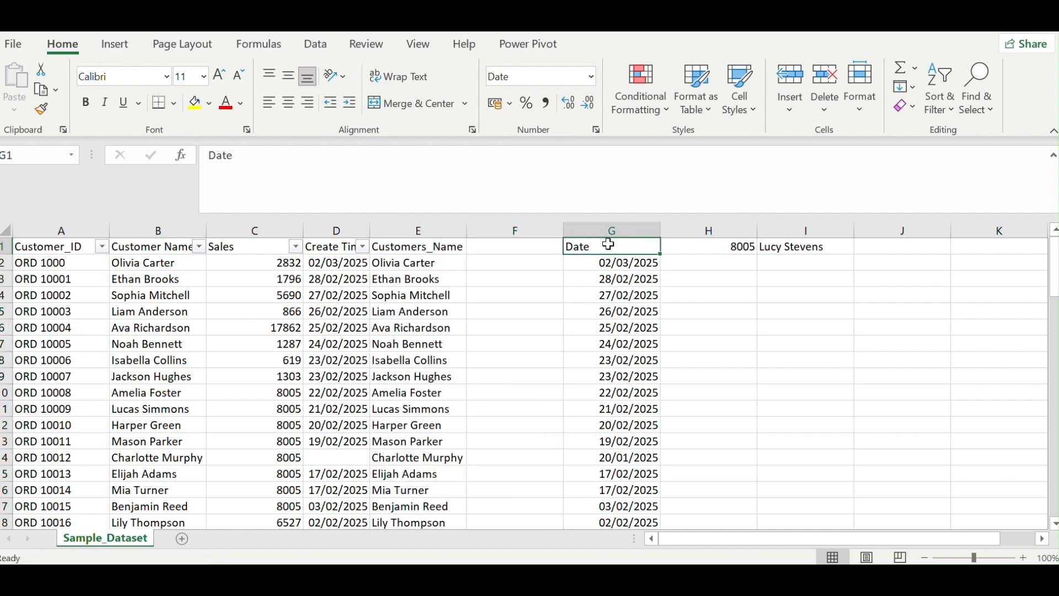
pyautogui.hotkey('ctrl', 'shift', 'Down')
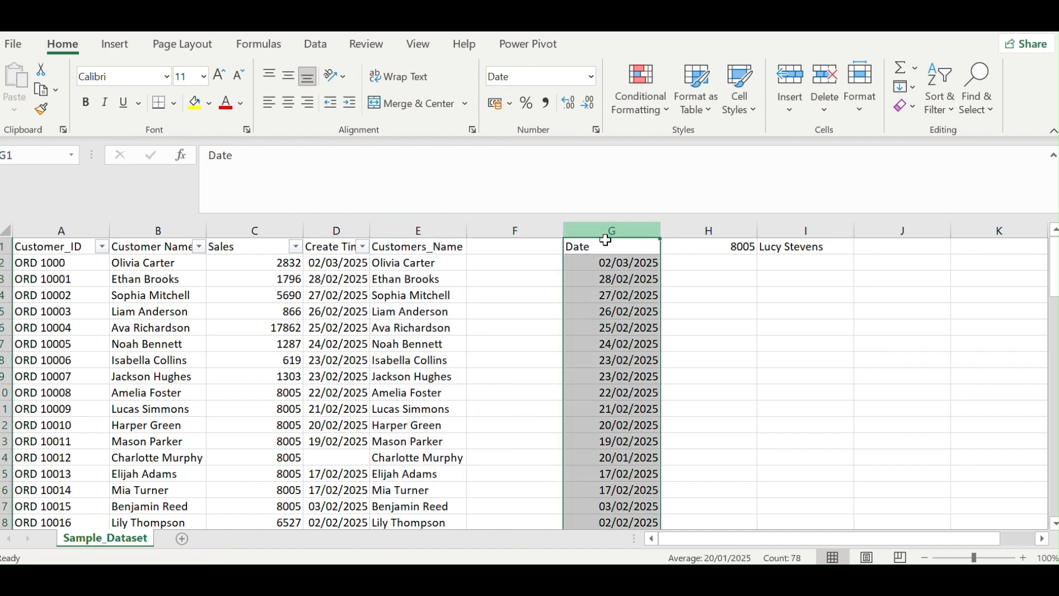
pyautogui.moveTo(573, 244); pyautogui.dragTo(515, 246)
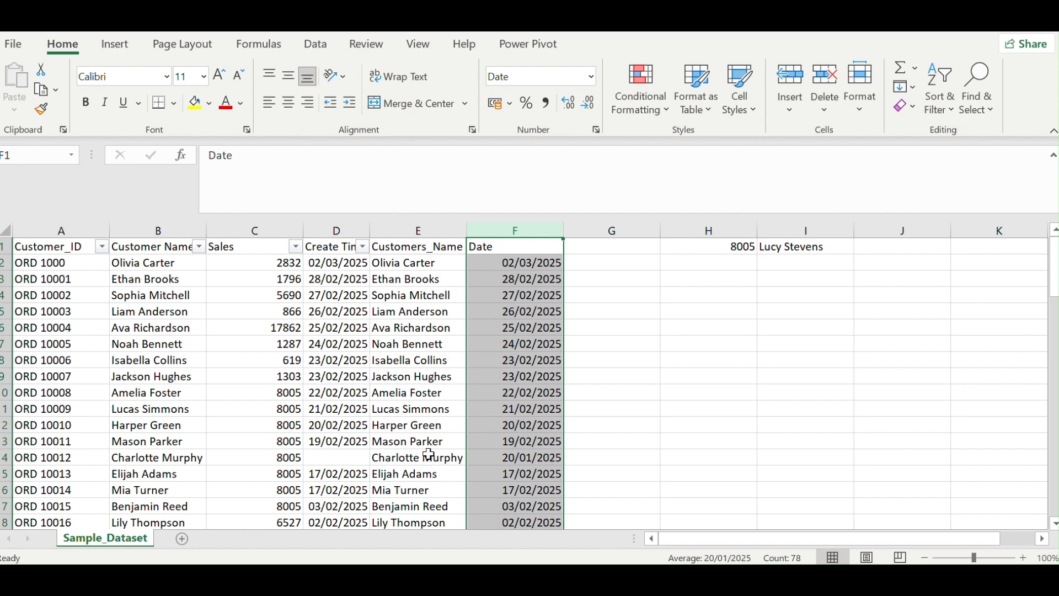
# Hide the original Customer Names column B
pyautogui.press('Left')
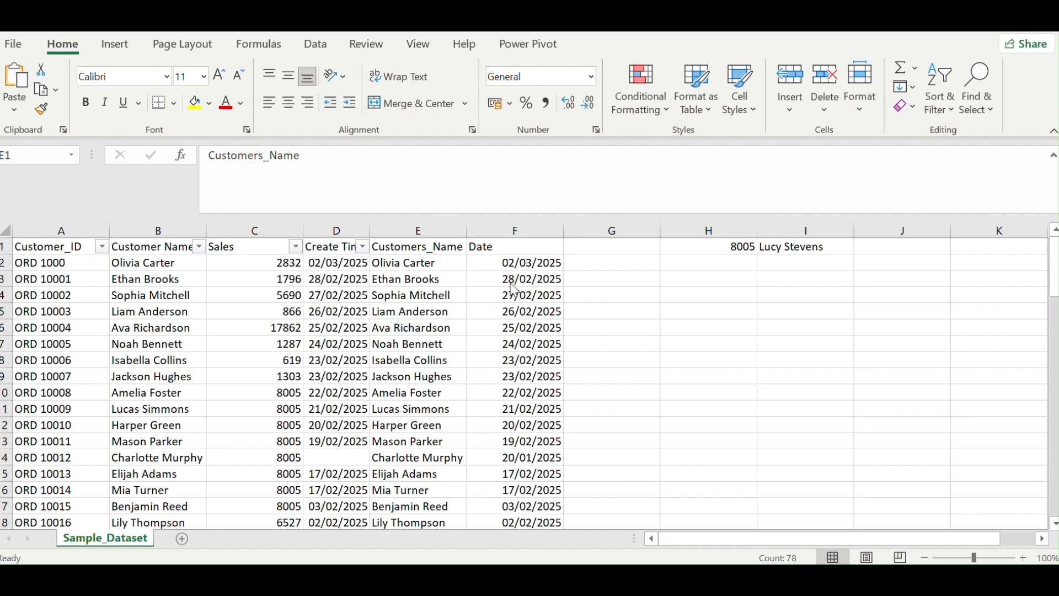
pyautogui.click(157, 224)
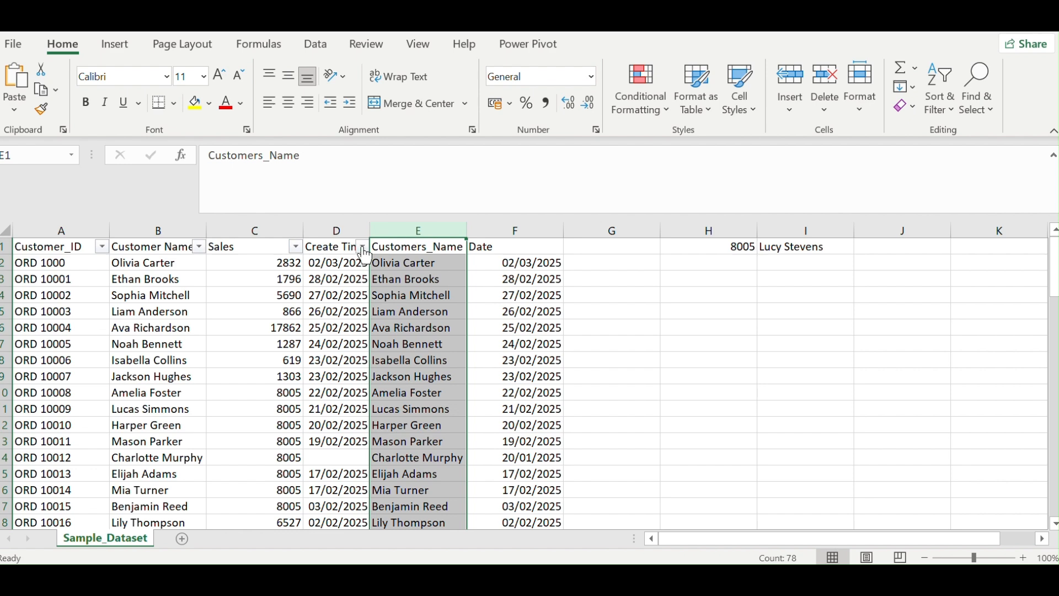
pyautogui.click(321, 231)
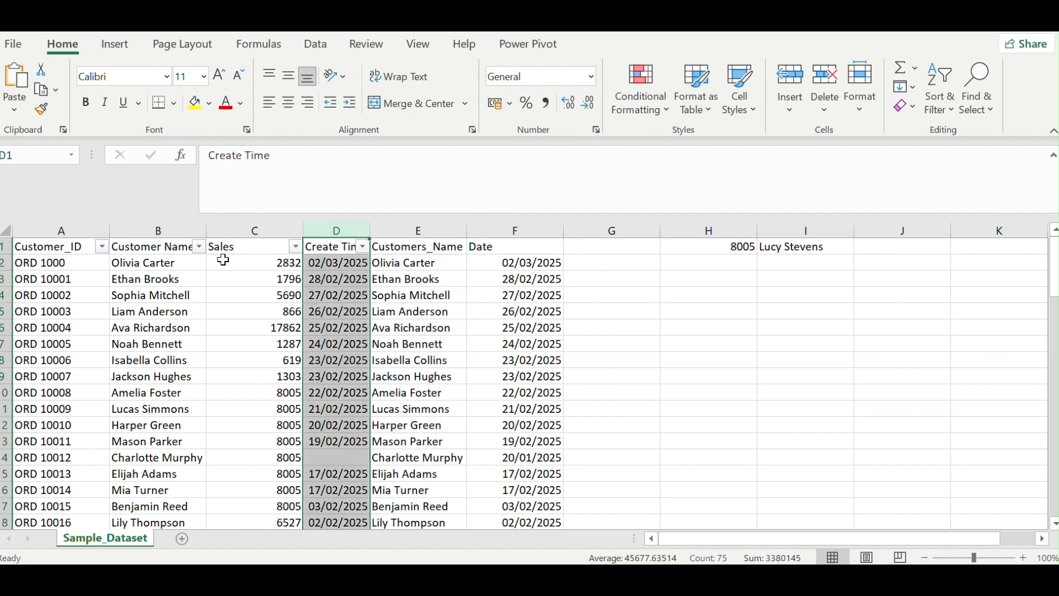
pyautogui.click(153, 230)
pyautogui.rightClick(153, 229)
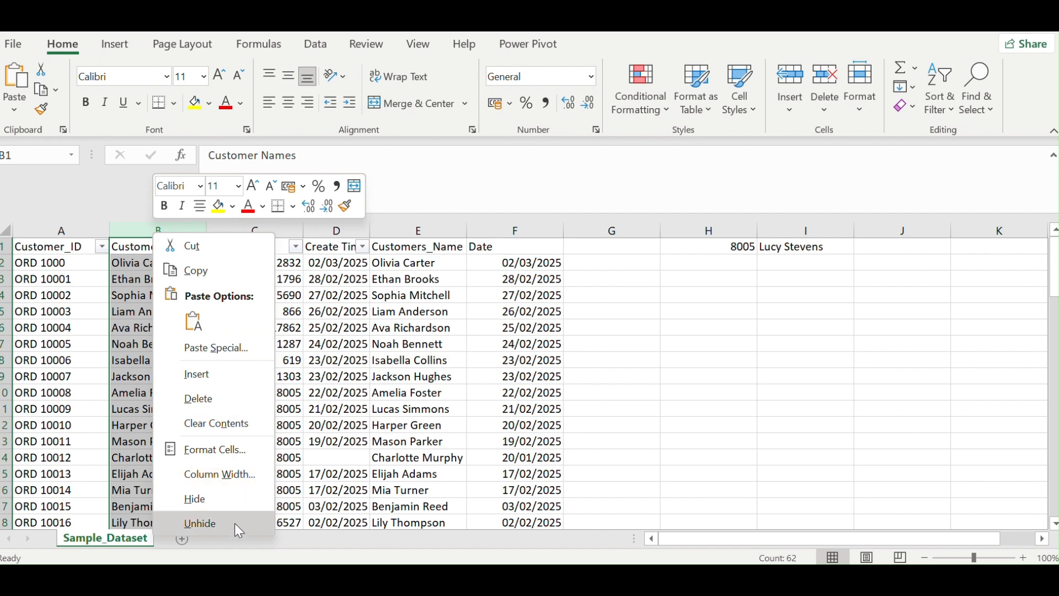
pyautogui.click(200, 502)
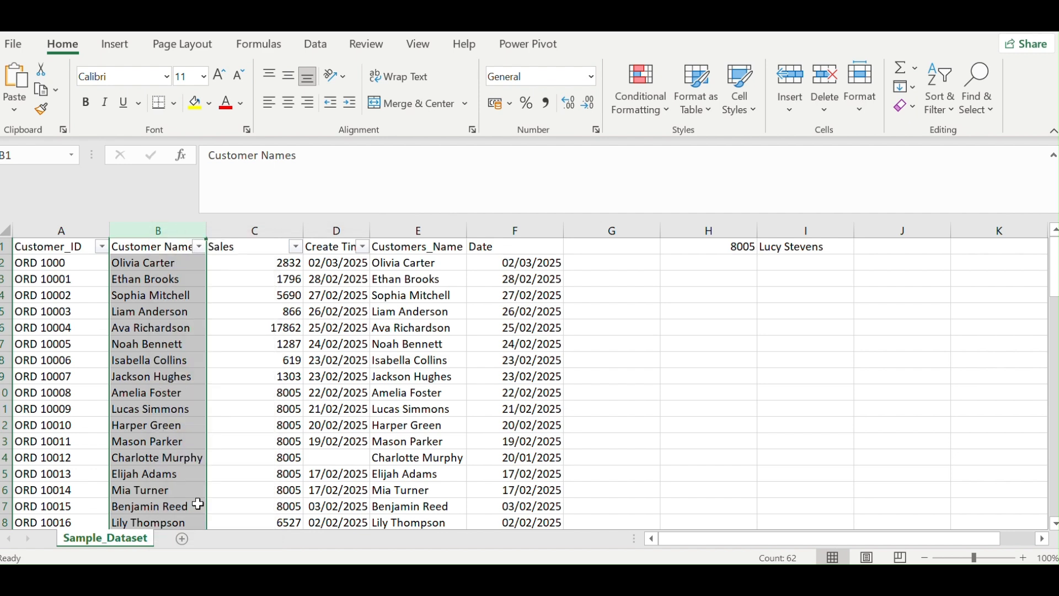
# Hide the original Create Time column D
pyautogui.click(256, 223)
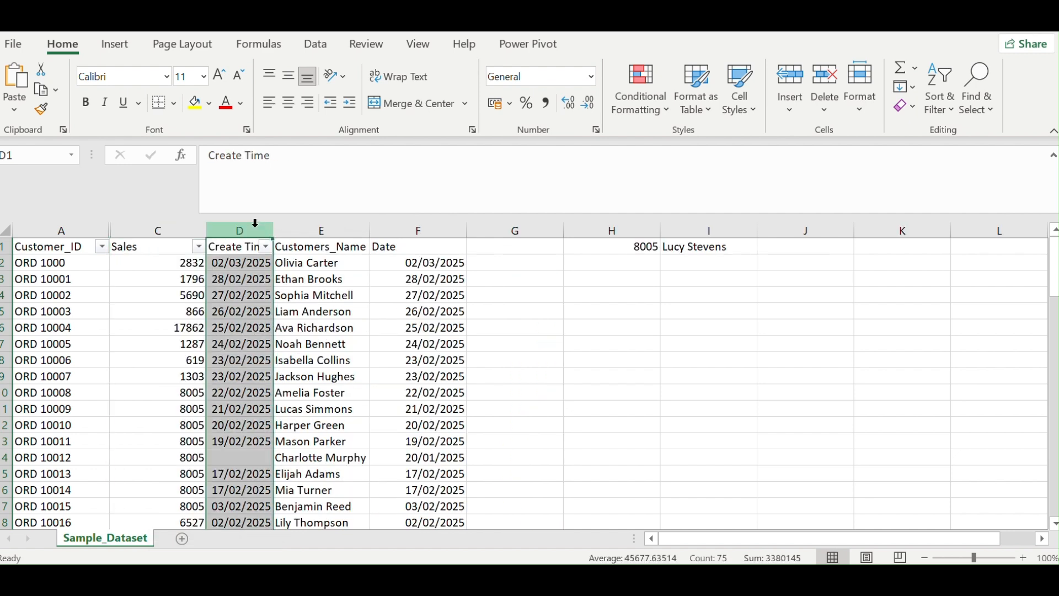
pyautogui.rightClick(255, 223)
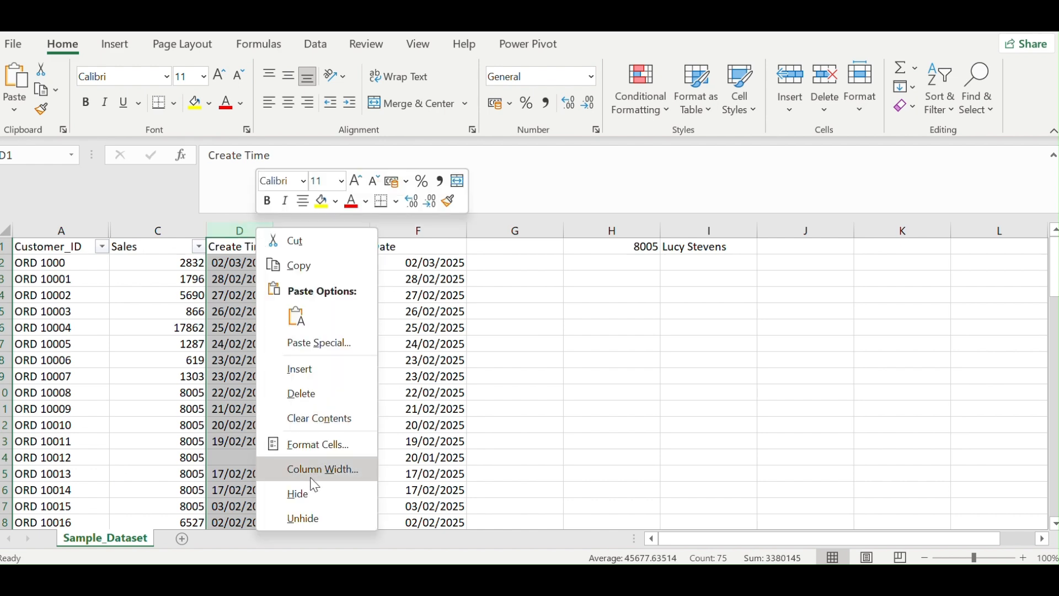
pyautogui.click(301, 491)
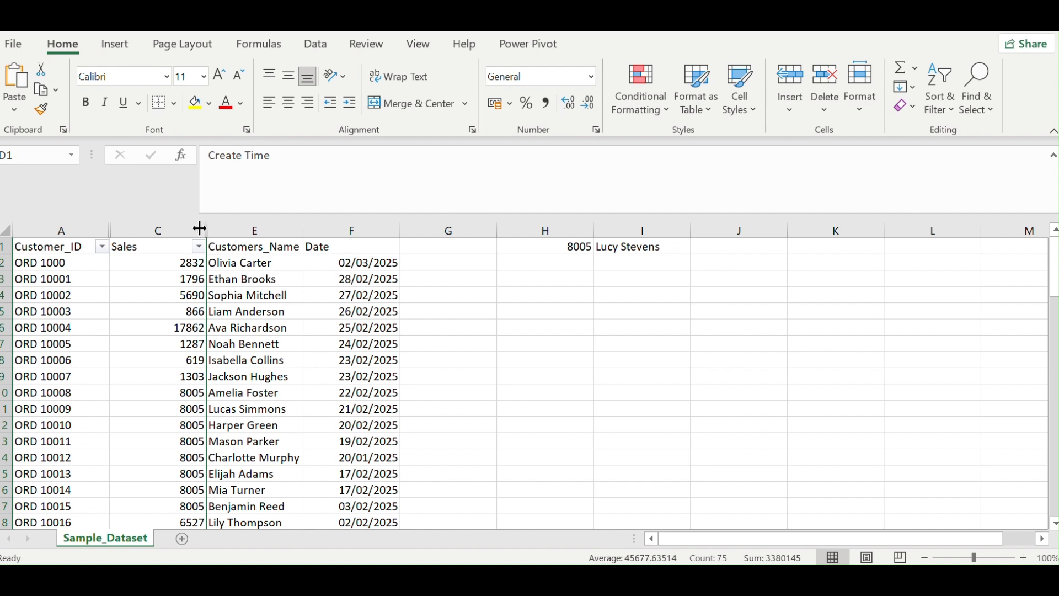
# Unhide the Create Time column between Sales and Customers_Name, and hide it again
pyautogui.click(169, 230)
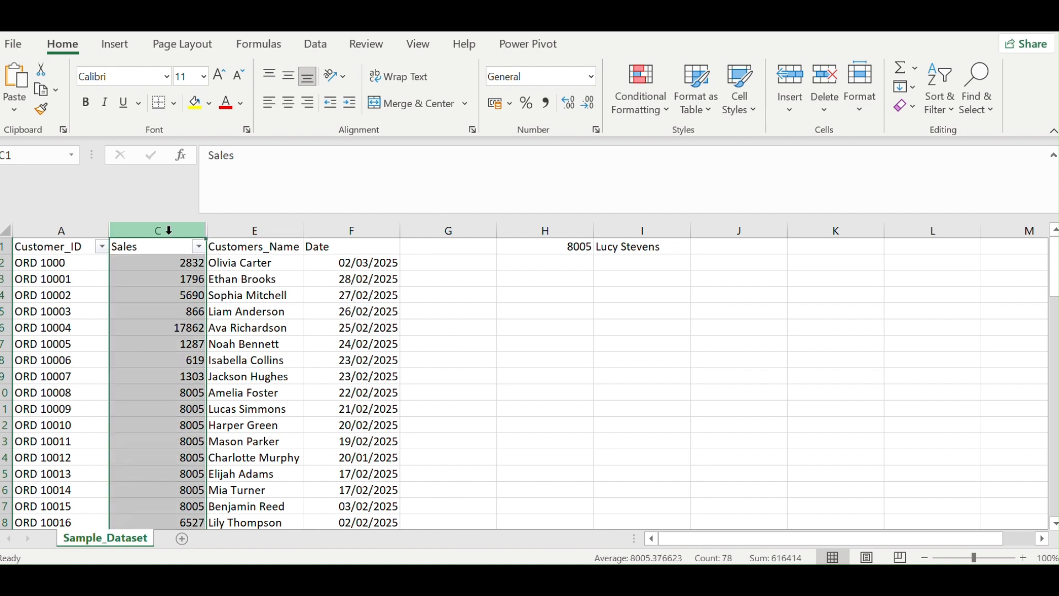
pyautogui.moveTo(169, 234); pyautogui.dragTo(258, 227)
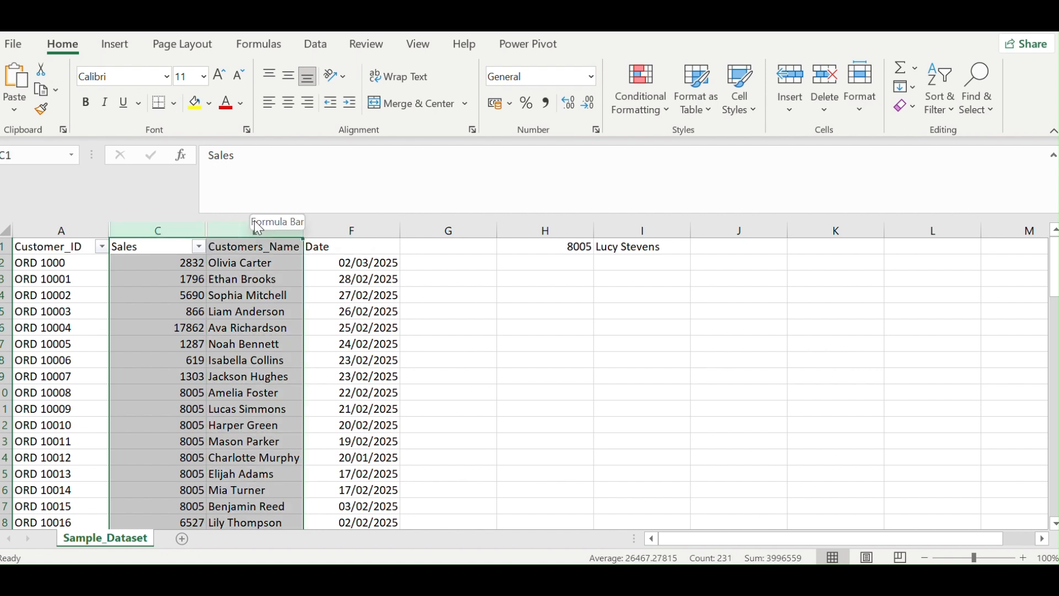
pyautogui.rightClick(239, 231)
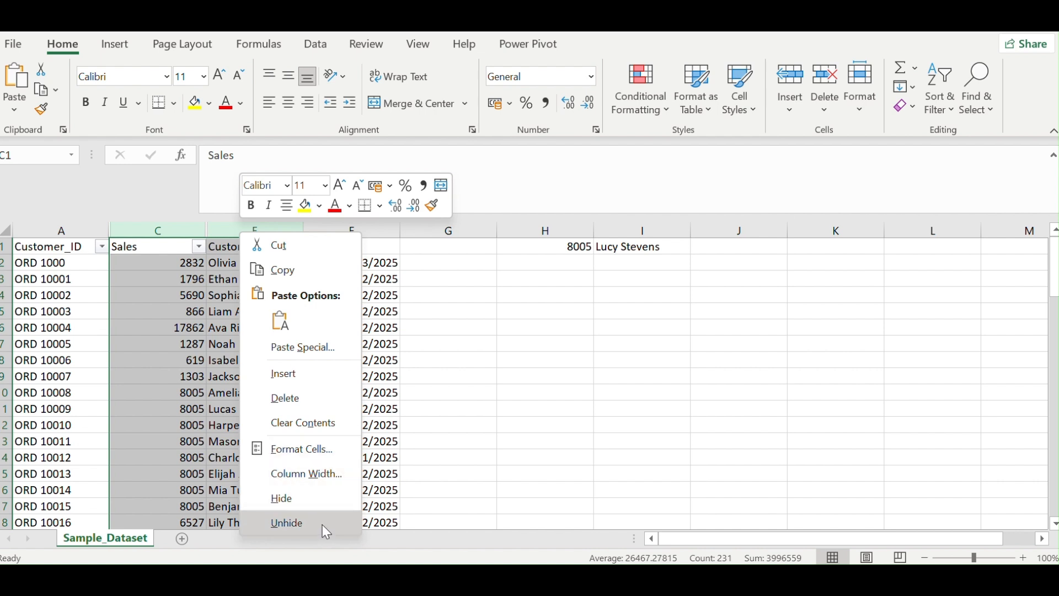
pyautogui.click(322, 523)
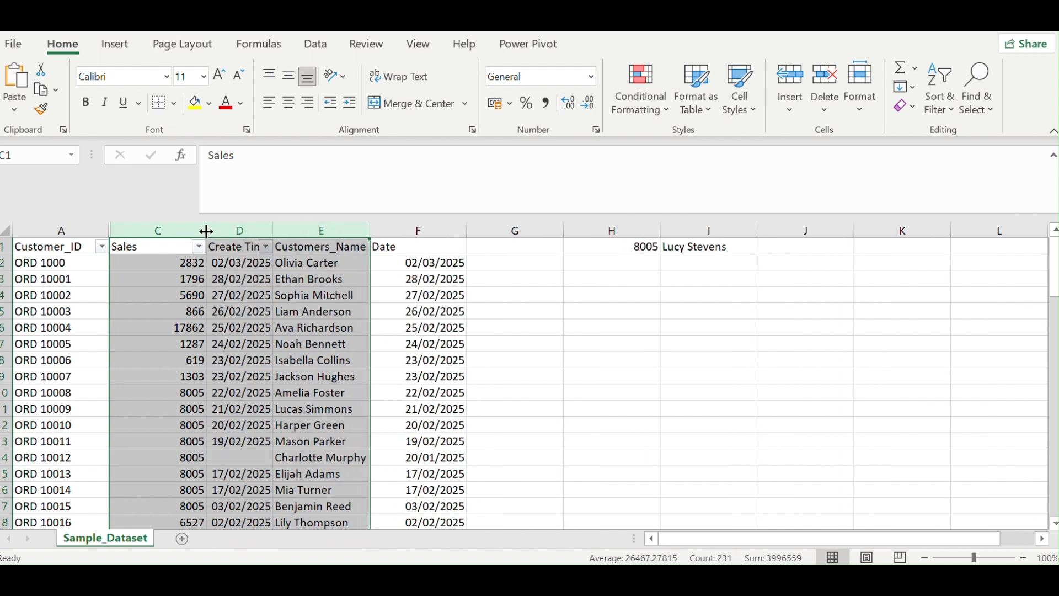
pyautogui.click(232, 227)
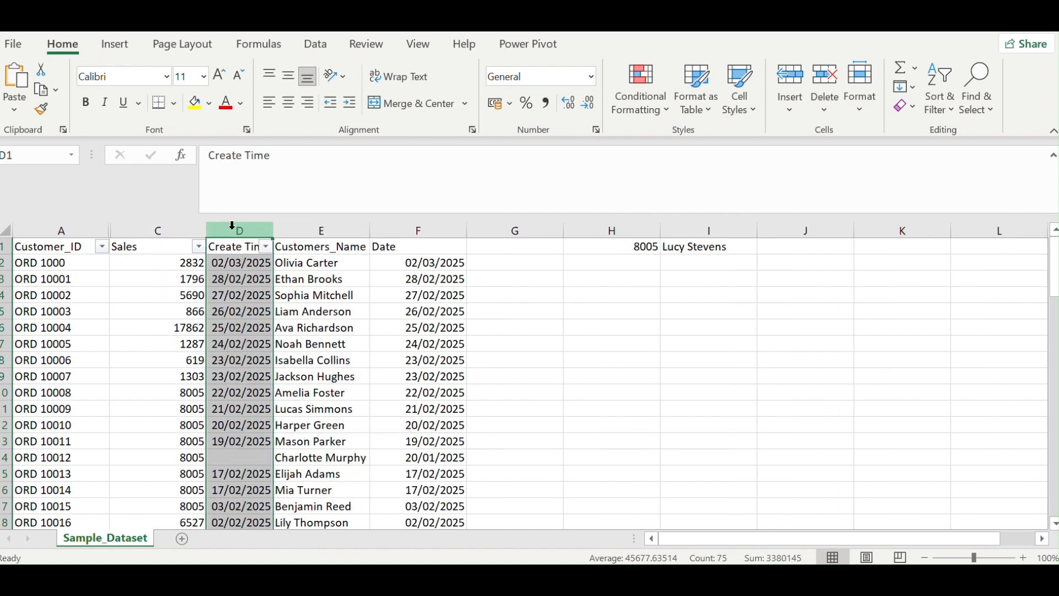
pyautogui.rightClick(233, 226)
pyautogui.click(317, 488)
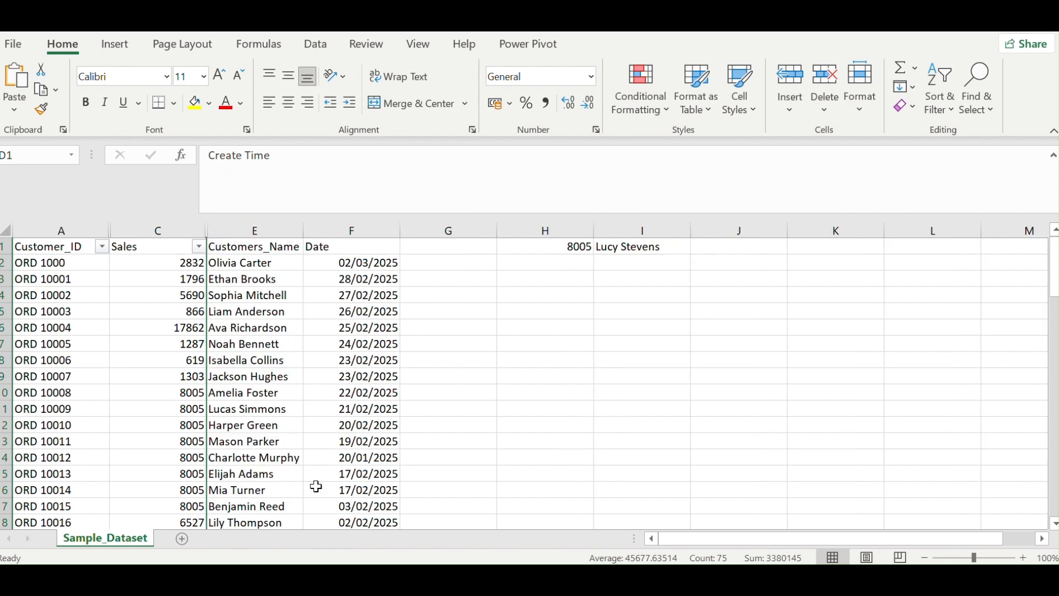
# Narrow the Date column F to fit its dates and look through the number formats available for it
pyautogui.moveTo(1054, 292); pyautogui.dragTo(1029, 209)
pyautogui.click(379, 231)
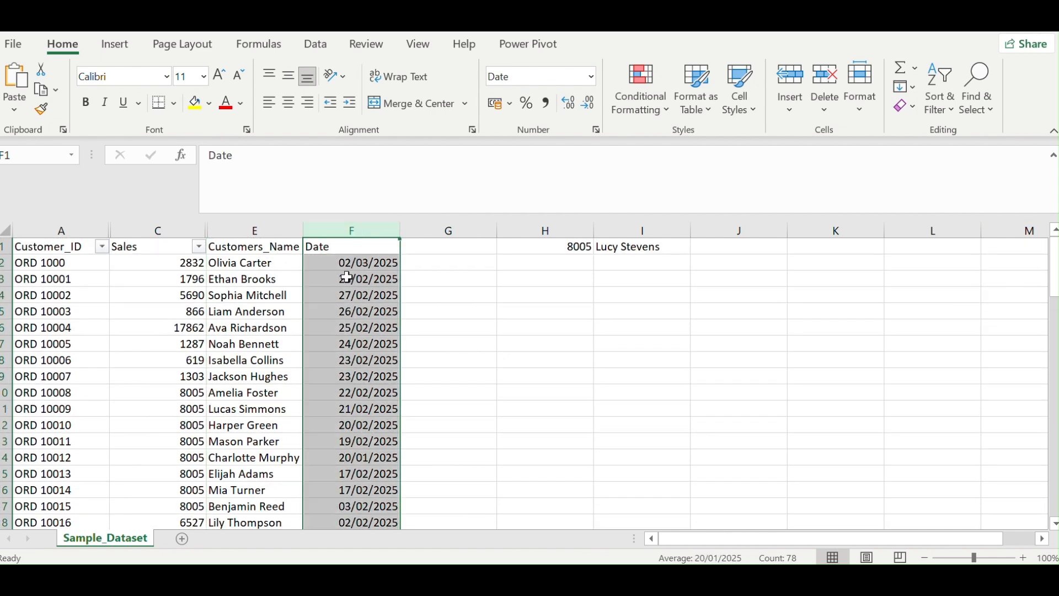
pyautogui.moveTo(402, 228); pyautogui.dragTo(374, 228)
pyautogui.click(592, 76)
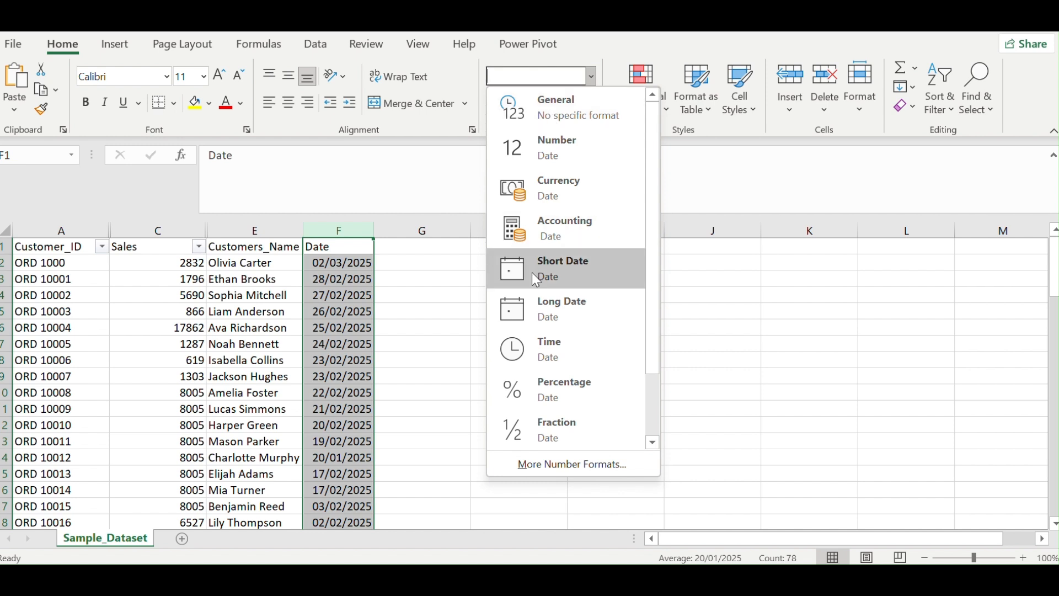
pyautogui.click(183, 203)
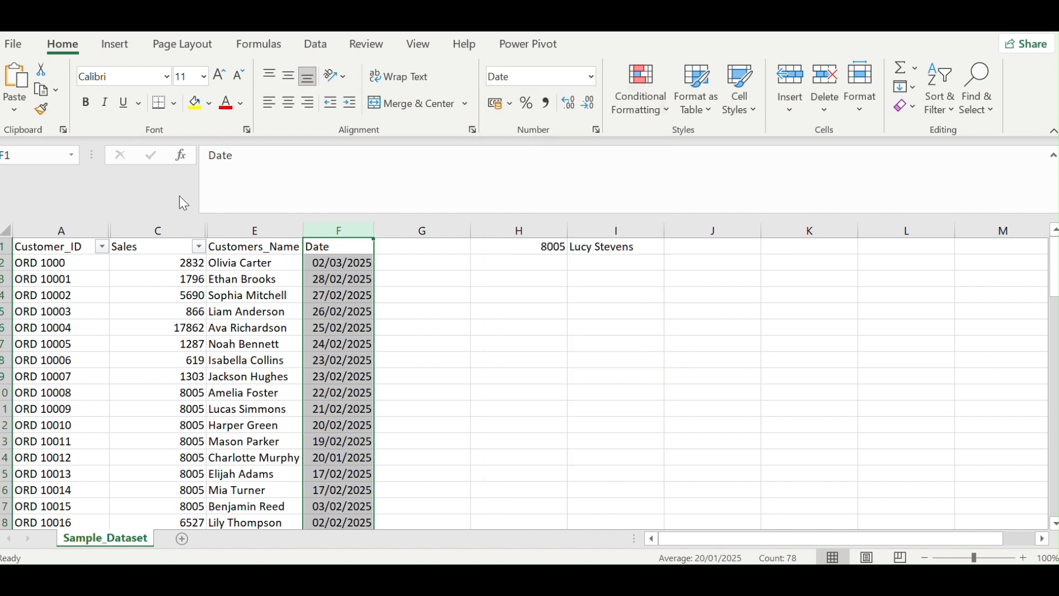